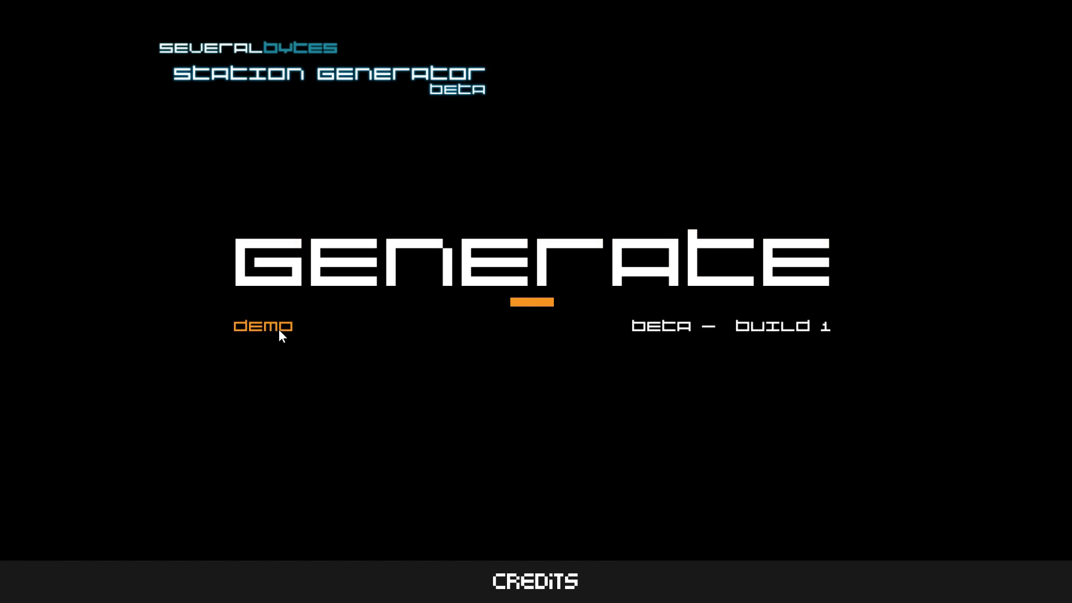
Step: Play the demo, return to the start screen and open the station generator
left_click(280, 330)
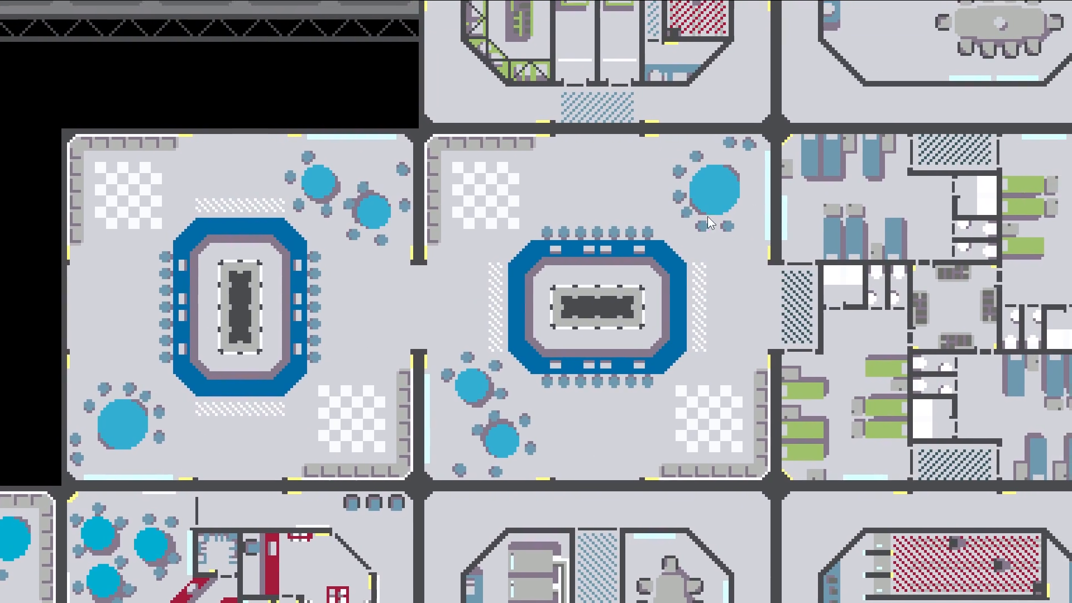
key("Escape")
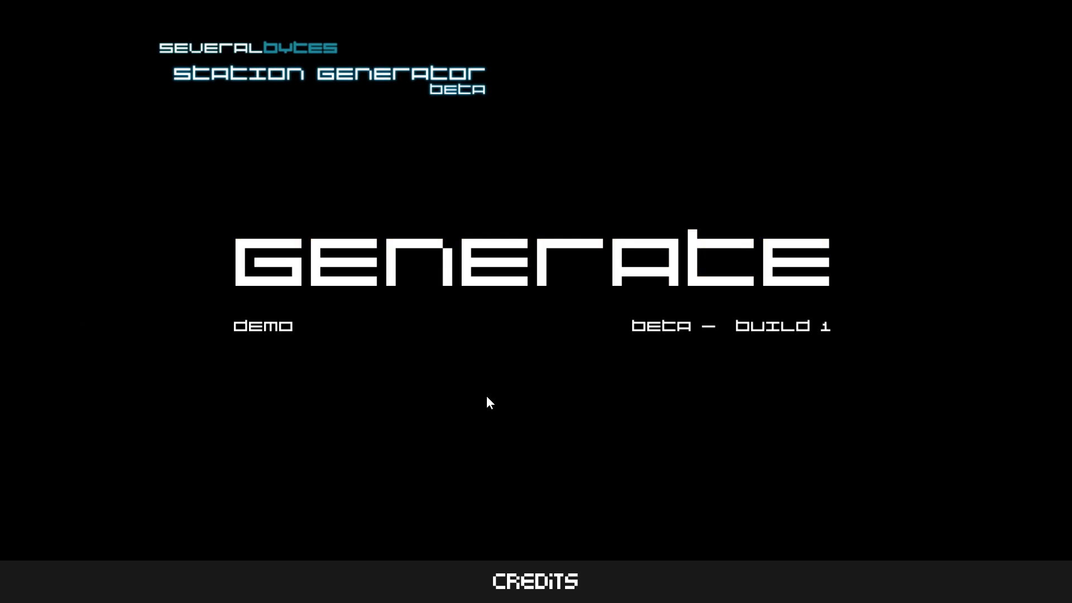
left_click(692, 272)
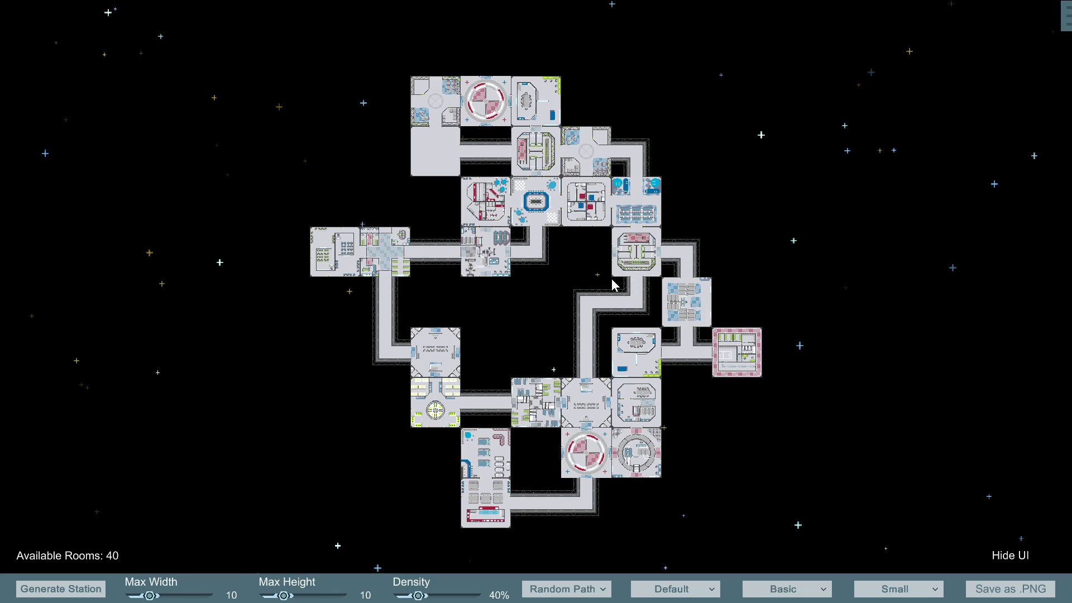
Step: Examine the generated station's rooms and connecting corridors, both up close and as a whole layout
scroll(508, 290, "up", 2)
scroll(508, 290, "up", 5)
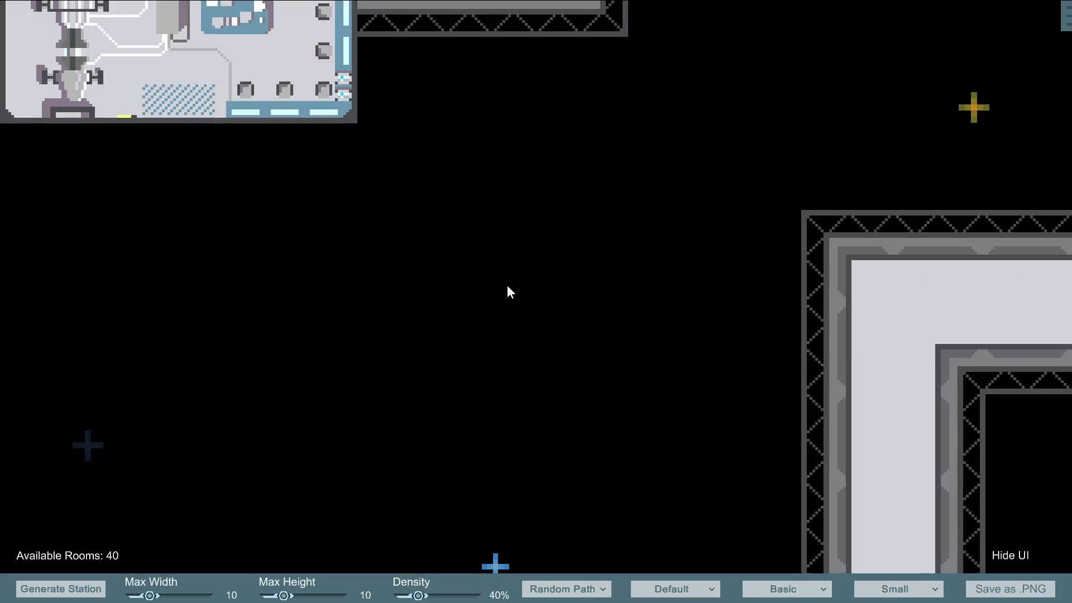
scroll(508, 289, "down", 5)
left_click_drag(464, 234, 547, 482)
scroll(475, 332, "up", 6)
left_click_drag(500, 330, 311, 150)
scroll(614, 339, "up", 2)
scroll(614, 338, "down", 4)
scroll(614, 339, "down", 5)
scroll(527, 274, "up", 3)
scroll(528, 274, "down", 3)
left_click_drag(478, 259, 798, 430)
left_click_drag(600, 360, 506, 293)
left_click_drag(615, 476, 458, 233)
scroll(467, 272, "up", 3)
scroll(468, 276, "down", 3)
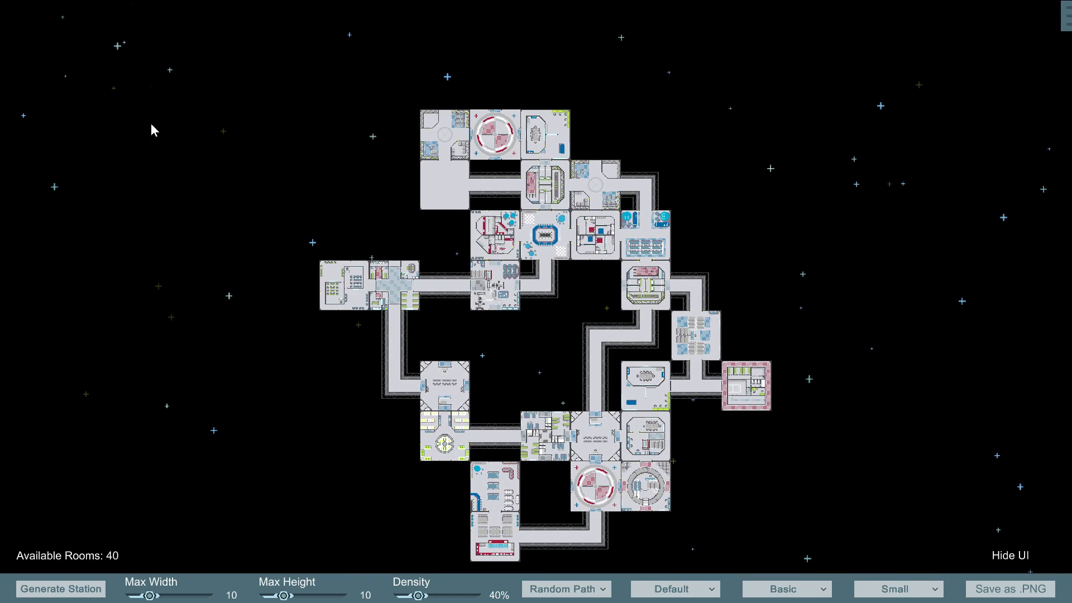
scroll(807, 184, "up", 5)
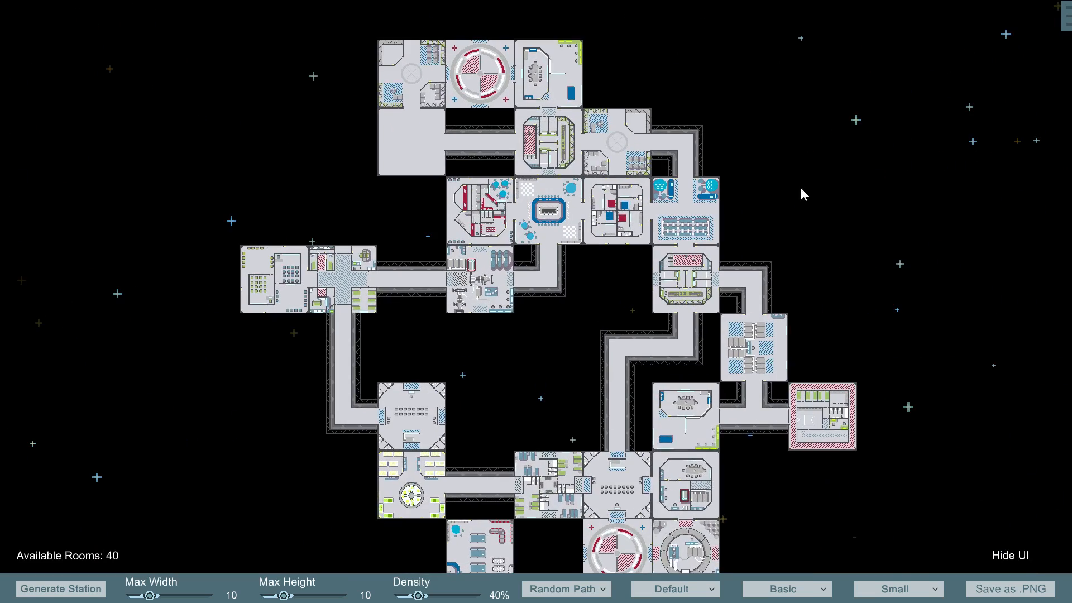
left_click_drag(709, 262, 539, 316)
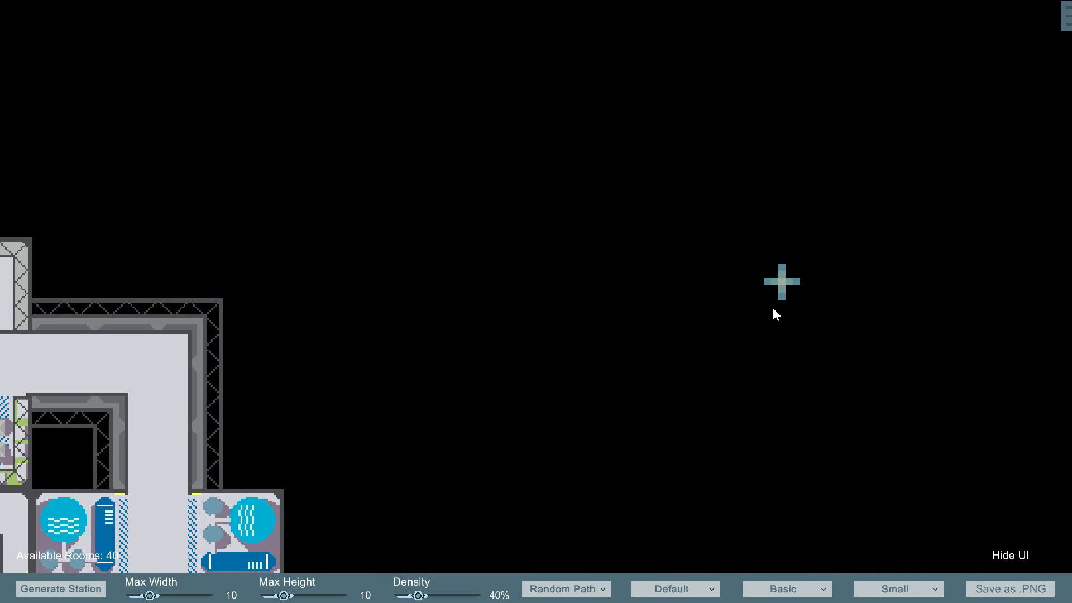
scroll(768, 305, "down", 5)
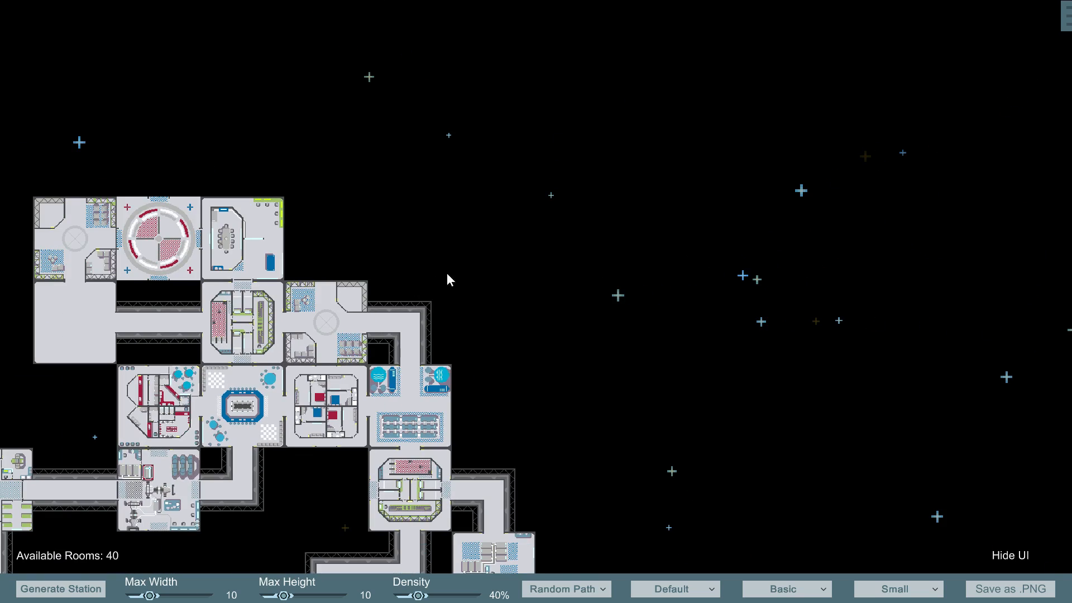
left_click_drag(469, 360, 561, 247)
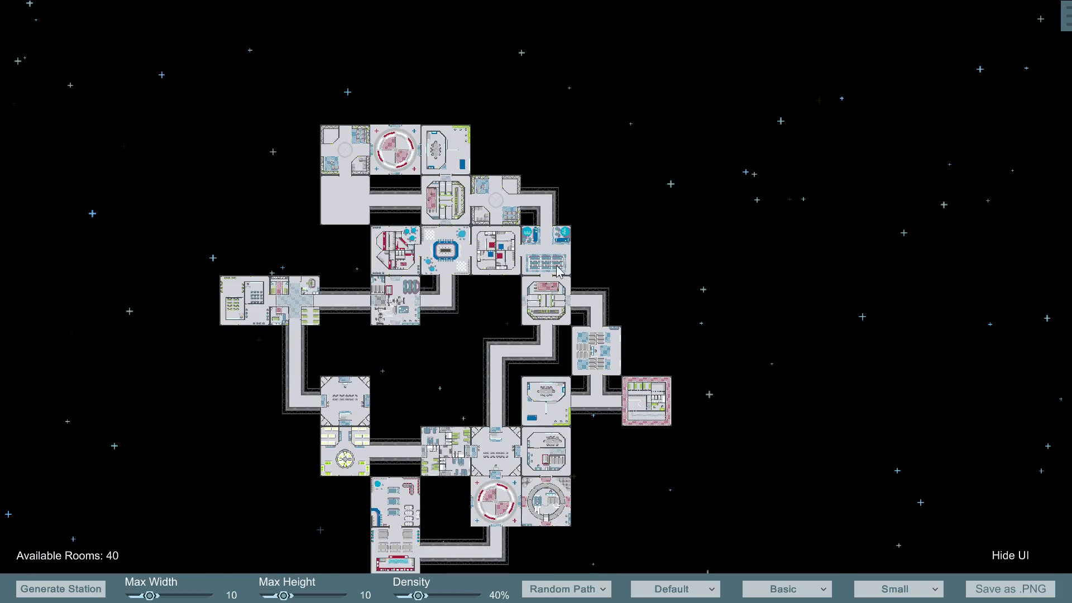
left_click_drag(478, 321, 639, 299)
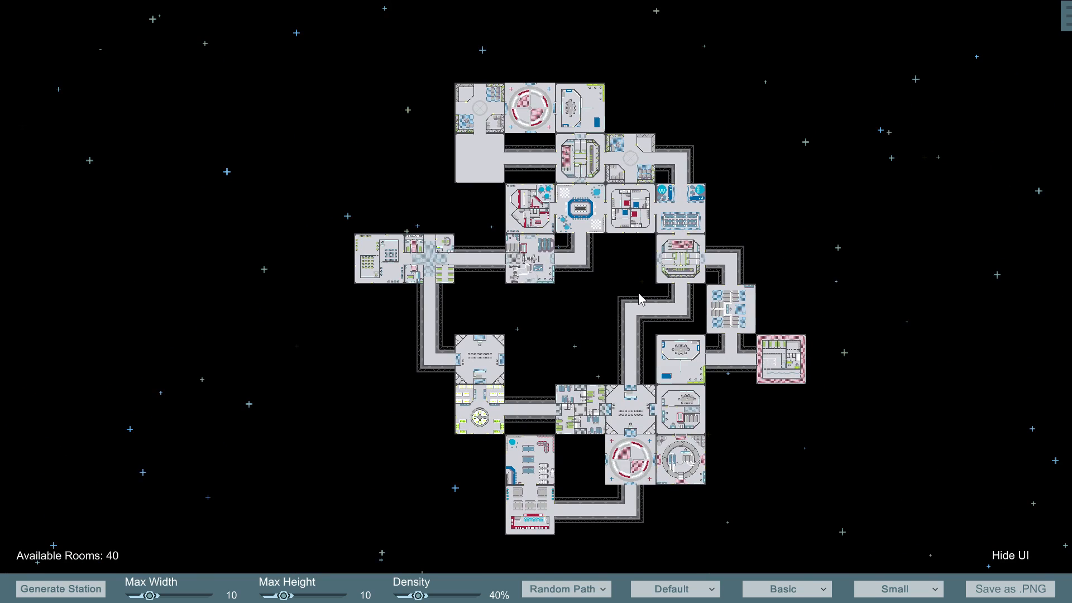
left_click_drag(521, 374, 508, 352)
left_click_drag(580, 404, 448, 340)
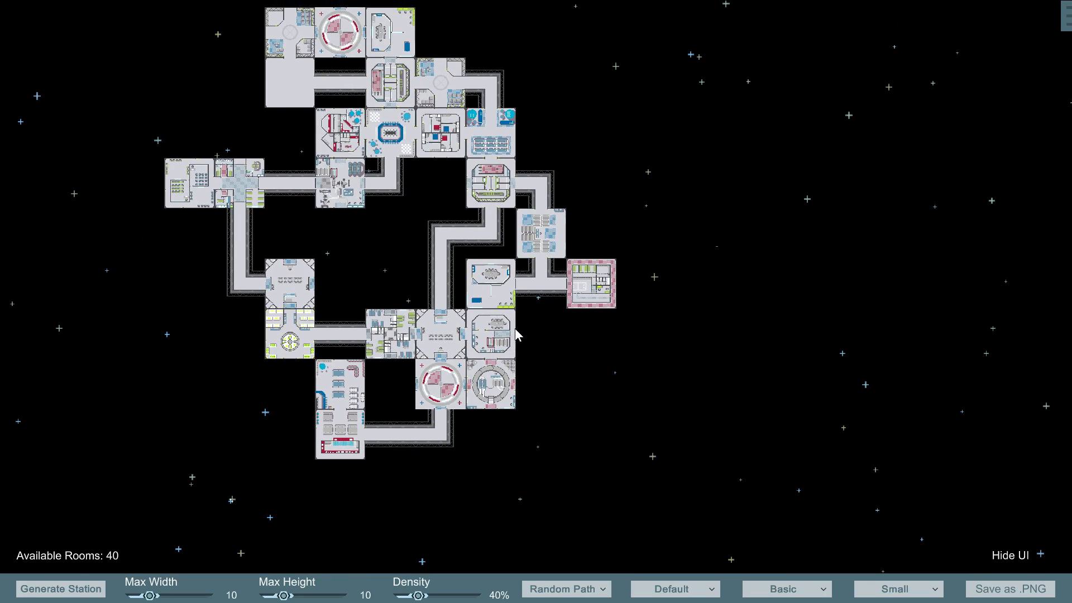
left_click_drag(516, 329, 569, 360)
left_click_drag(468, 328, 545, 340)
scroll(544, 340, "up", 10)
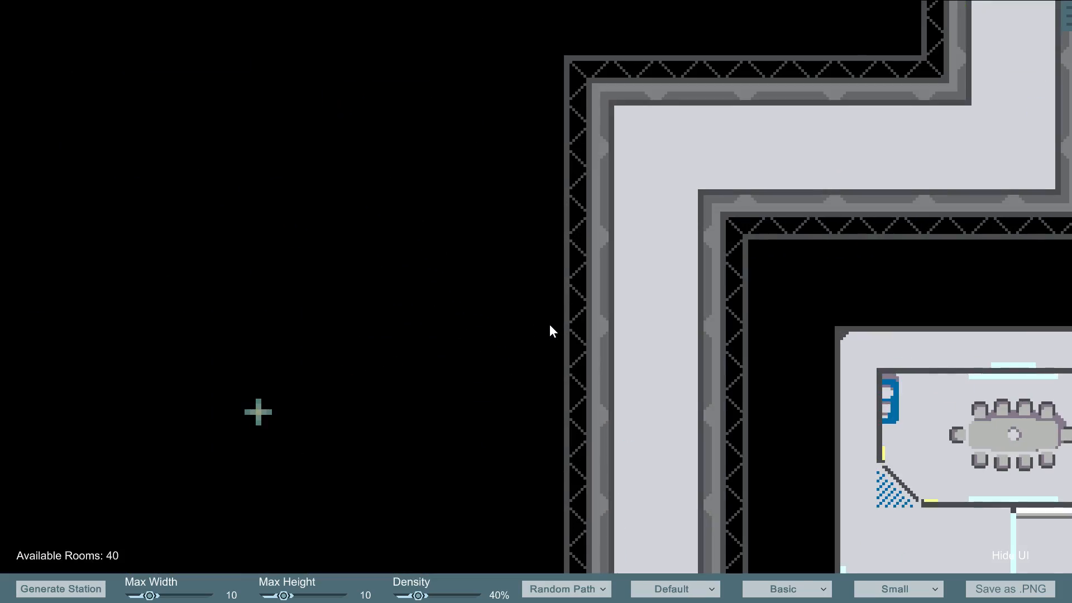
scroll(550, 325, "down", 10)
left_click_drag(503, 371, 627, 365)
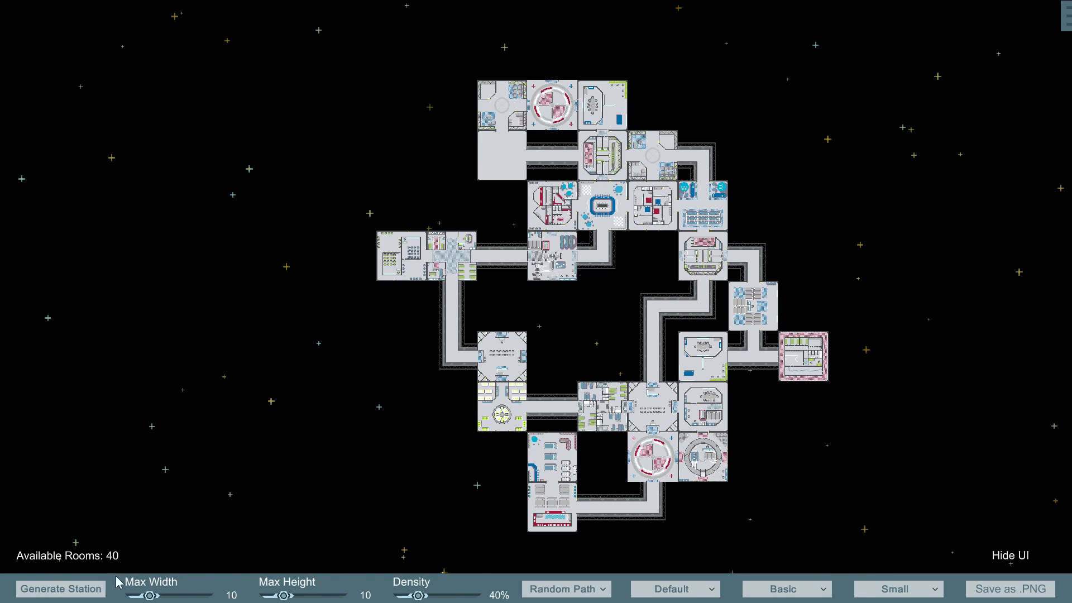
Step: Generate several new Random Path stations in succession
left_click(58, 593)
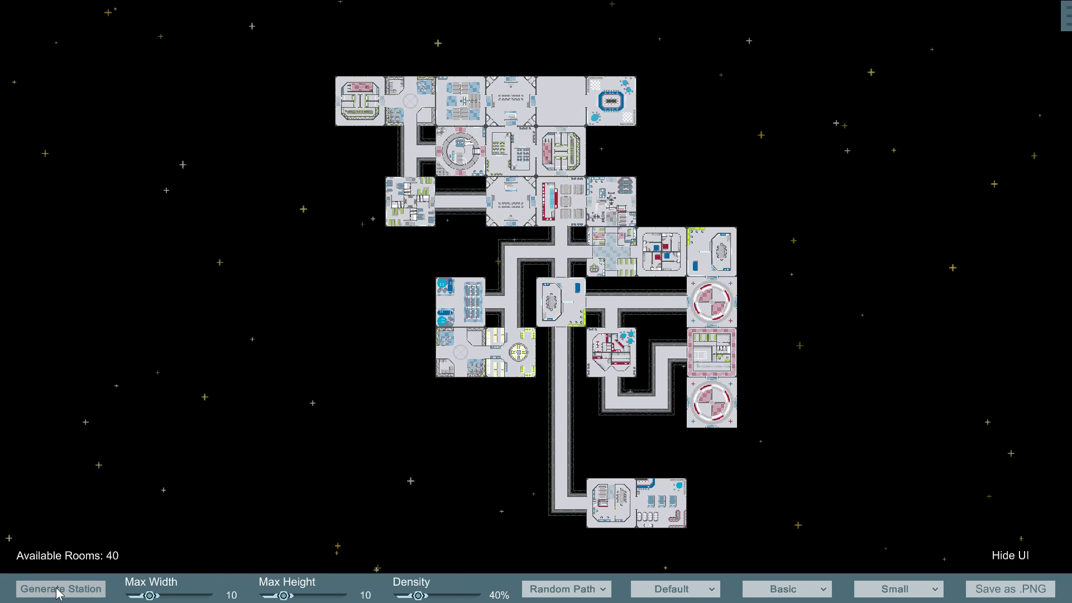
left_click(58, 593)
left_click(59, 593)
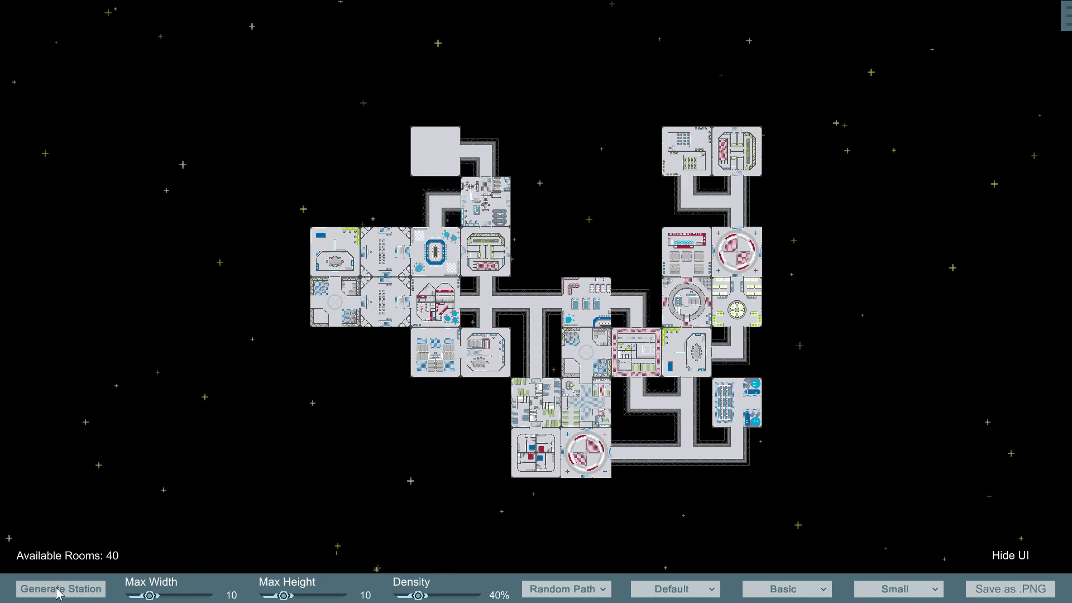
left_click(59, 593)
left_click(58, 594)
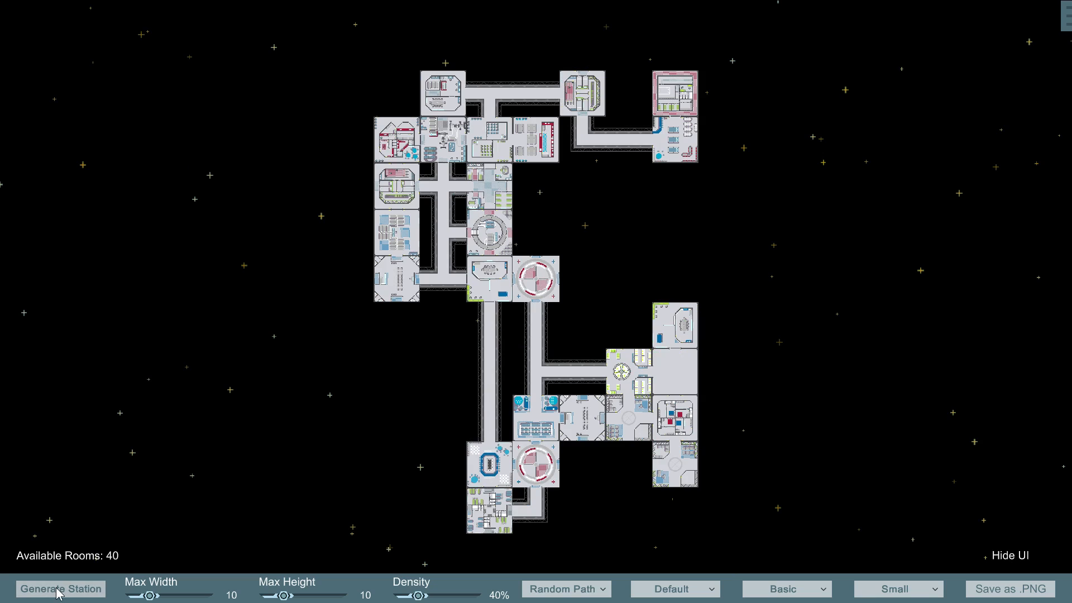
left_click(59, 593)
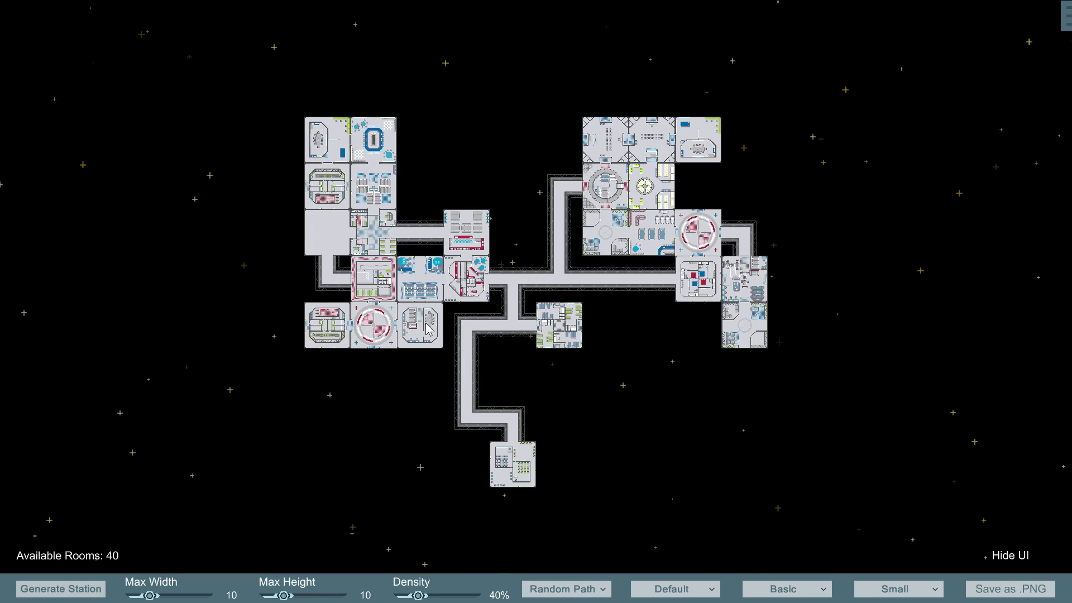
Step: Change the station's shape from Random Path to B Cross and set the cross arm size to 3
left_click(600, 590)
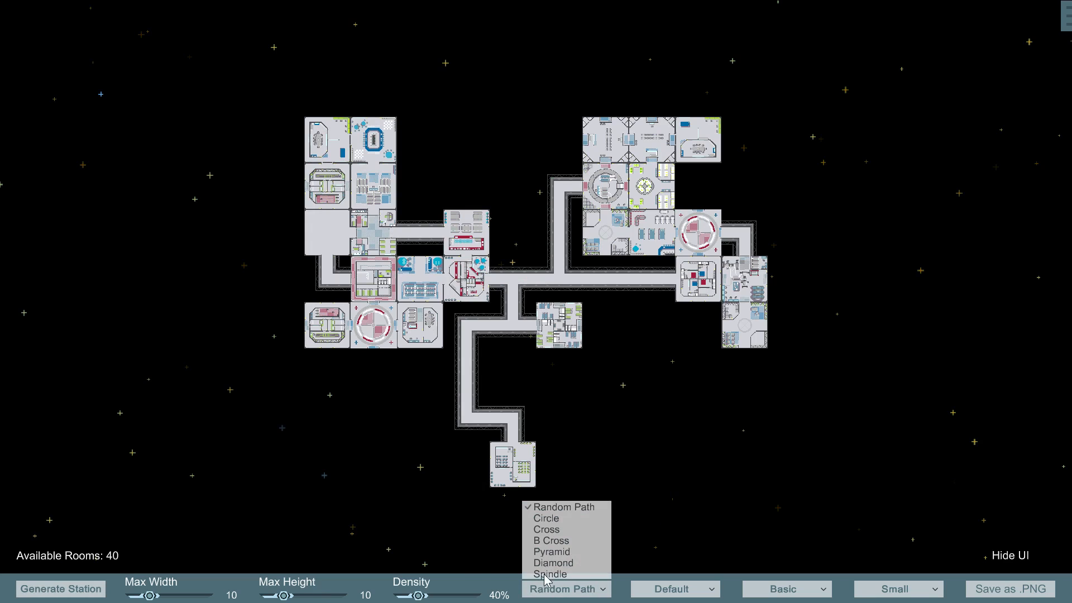
left_click(551, 540)
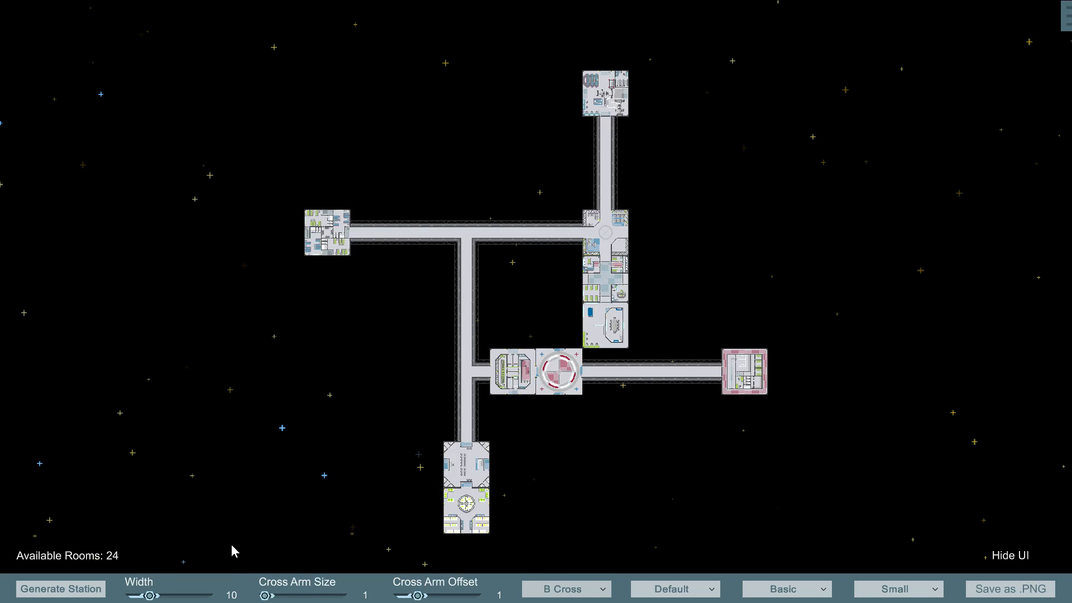
left_click_drag(266, 597, 303, 597)
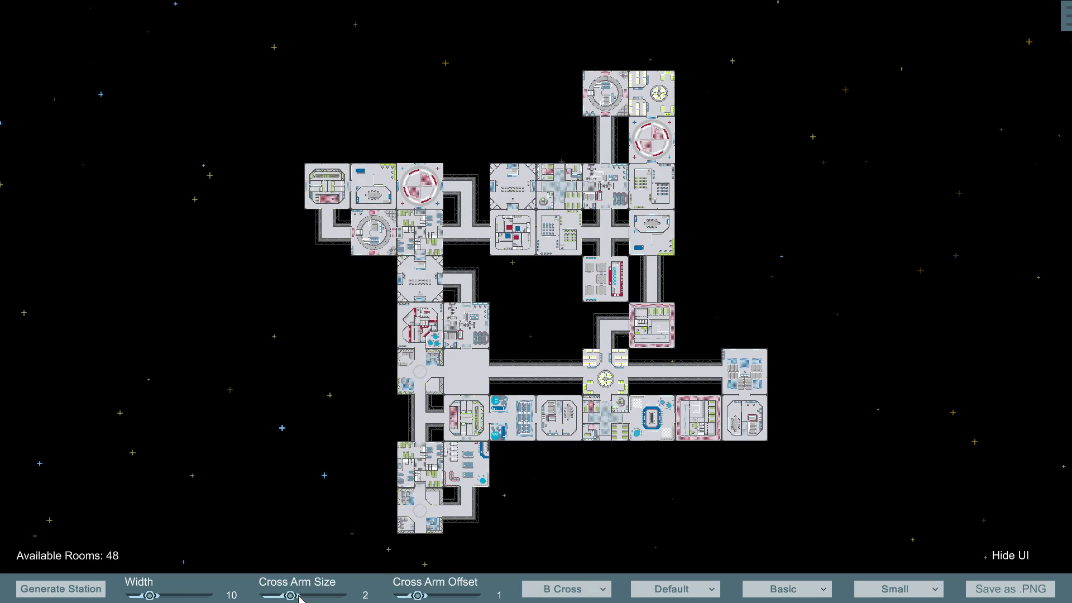
key("Right")
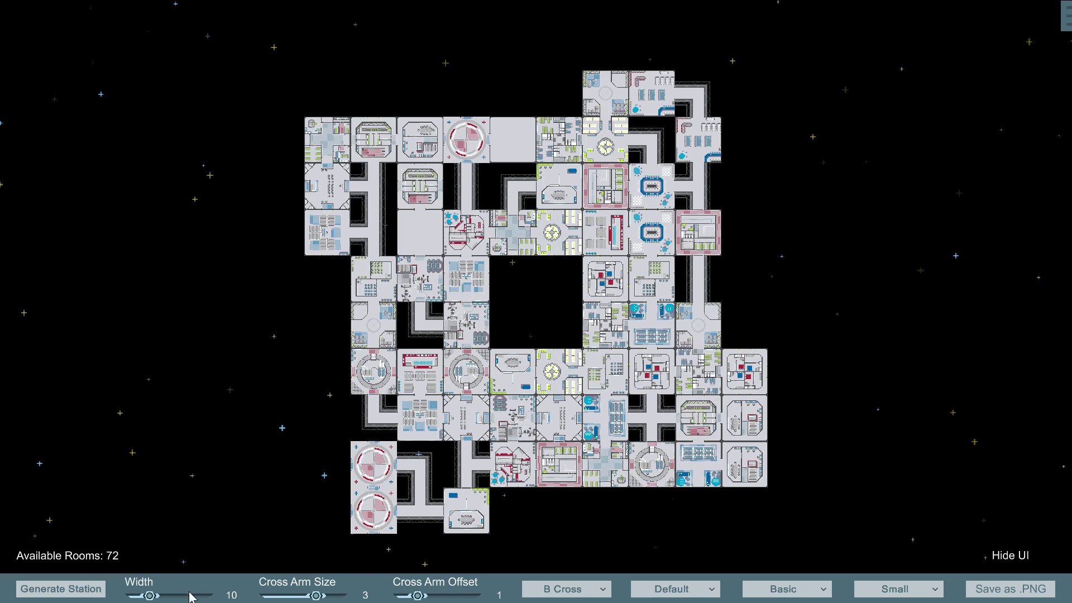
Step: Increase the B Cross station's width to 15
left_click_drag(151, 596, 162, 596)
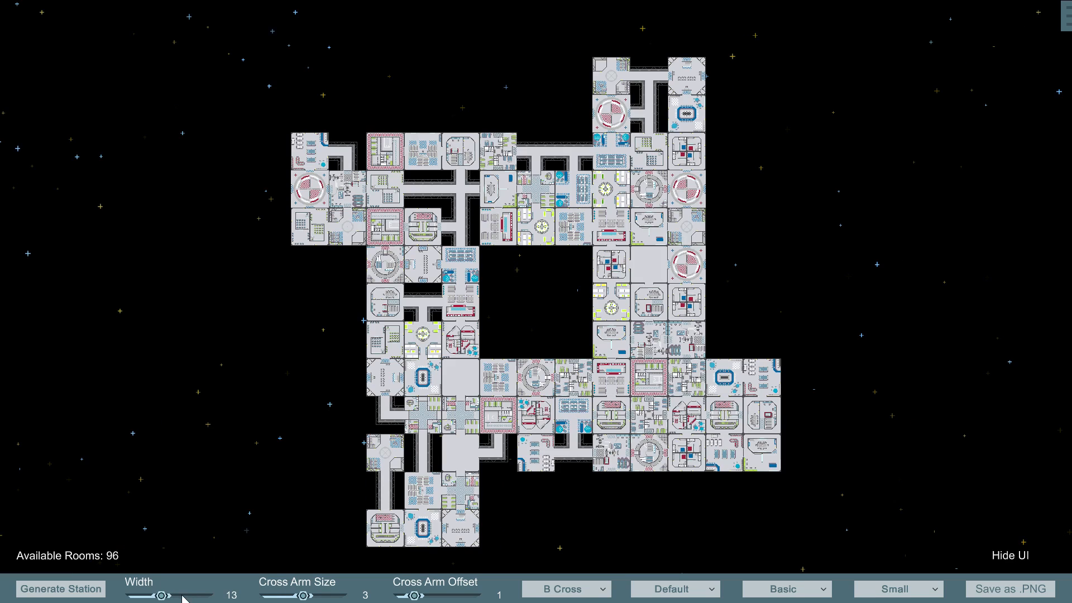
left_click_drag(171, 595, 202, 600)
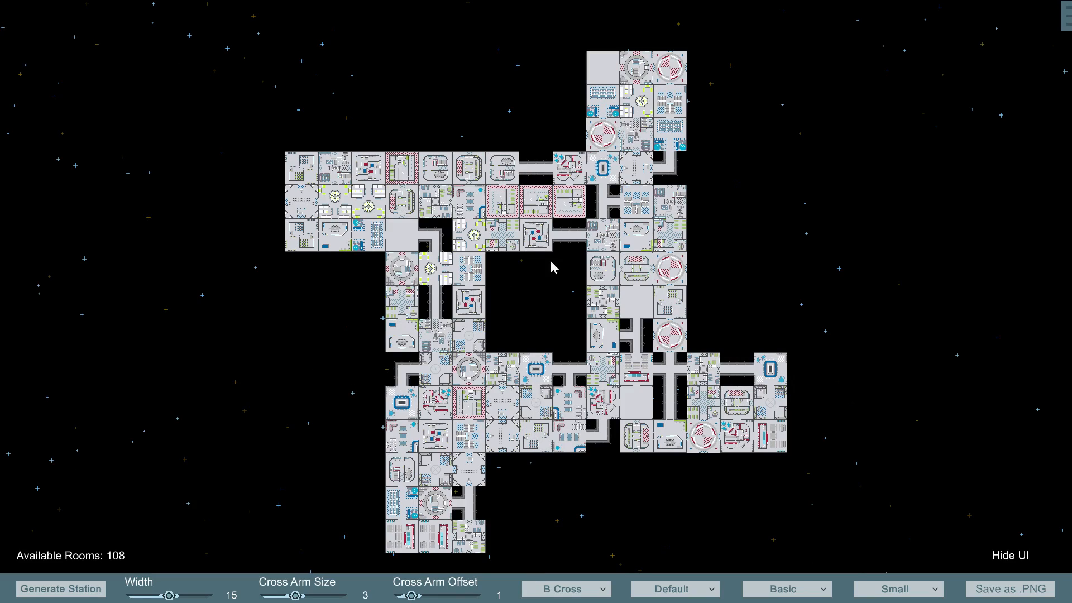
scroll(555, 256, "up", 2)
scroll(402, 293, "down", 2)
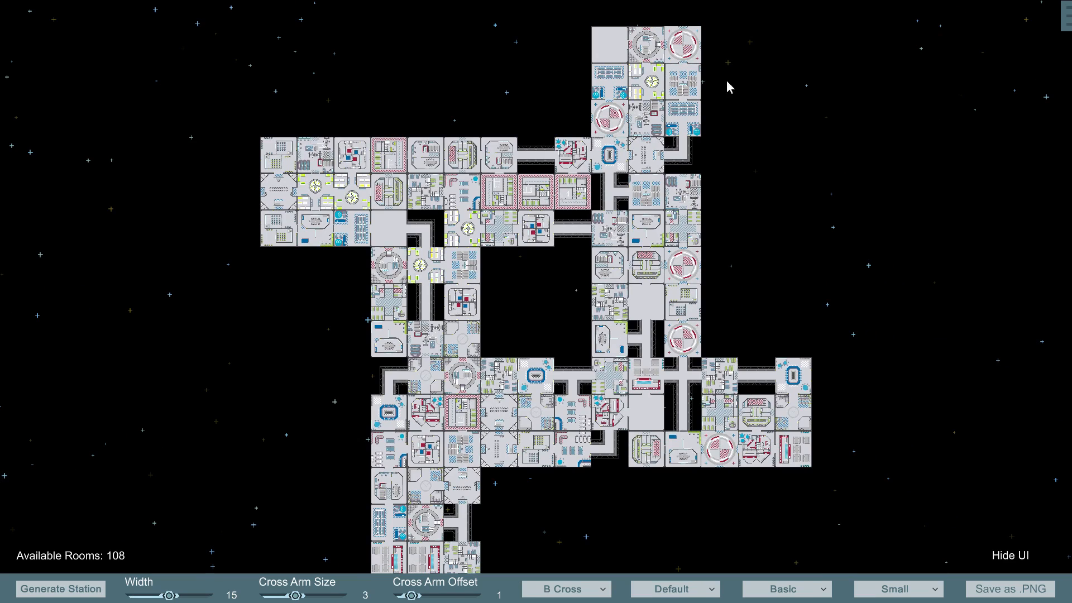
Step: Try the Navy station type, and change the type to Engineering
left_click(713, 593)
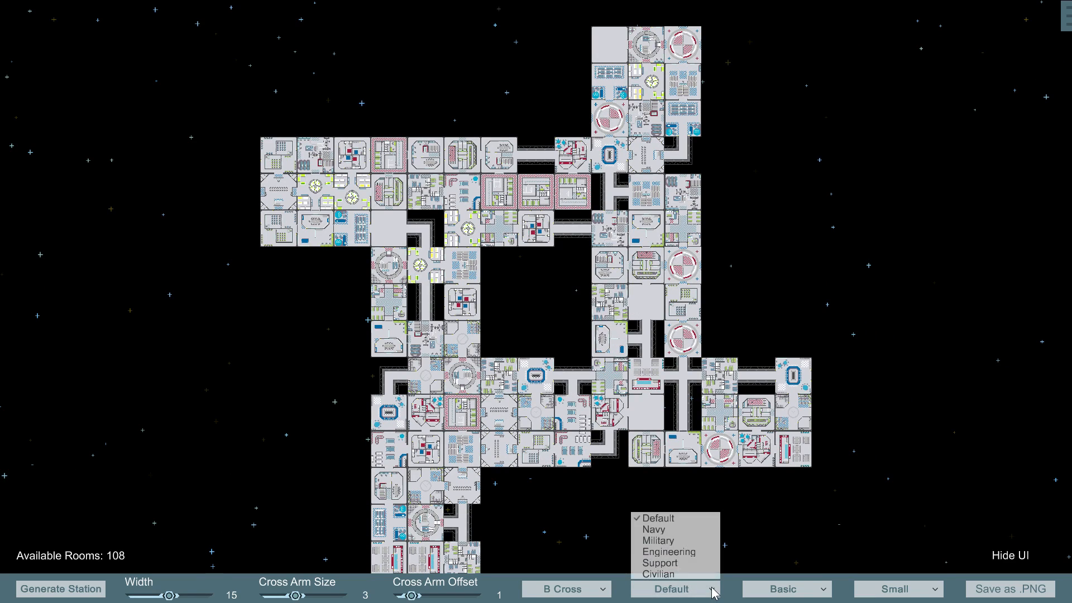
left_click(653, 529)
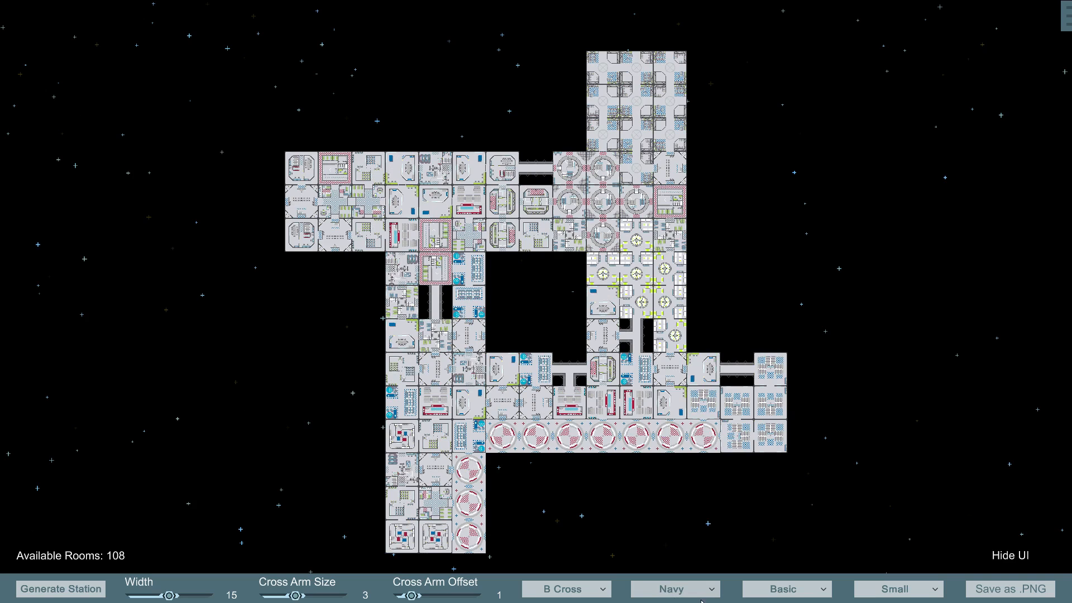
left_click(714, 593)
left_click(661, 554)
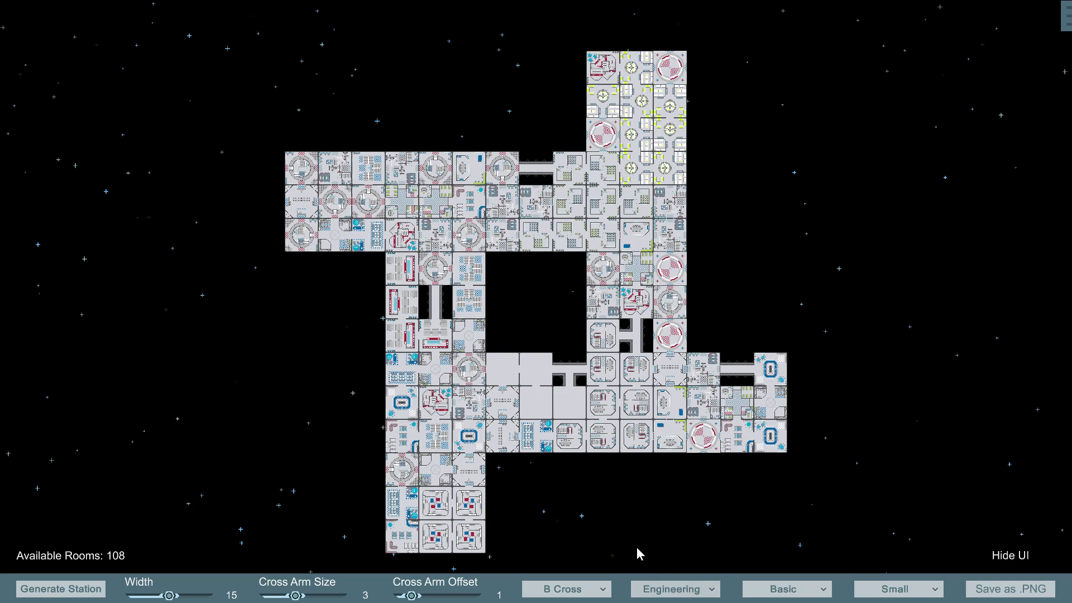
Step: Look through the Basic, Standard and Advanced level choices for the station
left_click(825, 595)
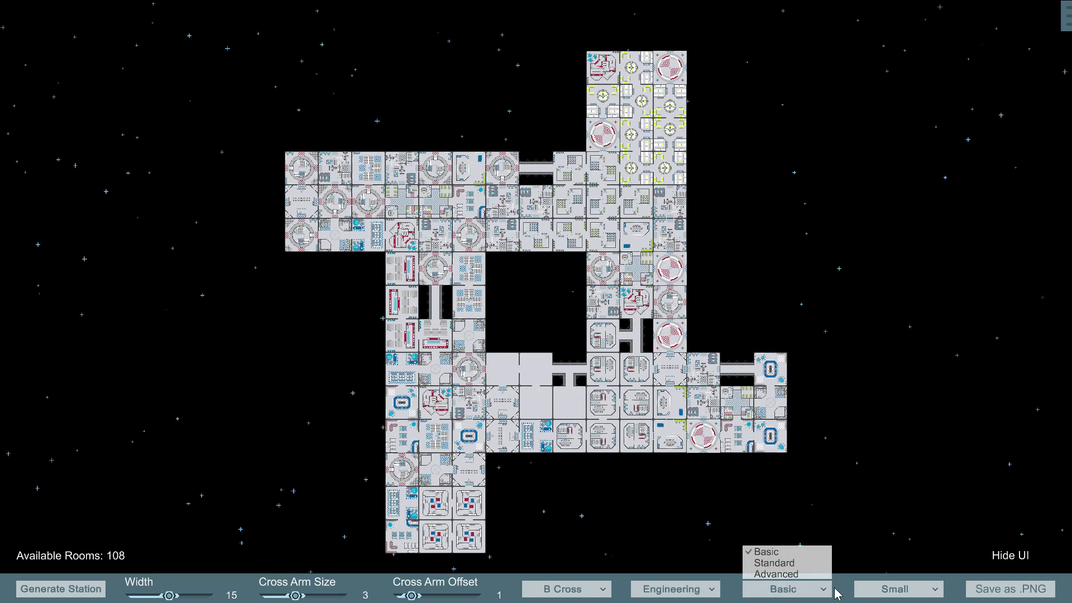
left_click(864, 558)
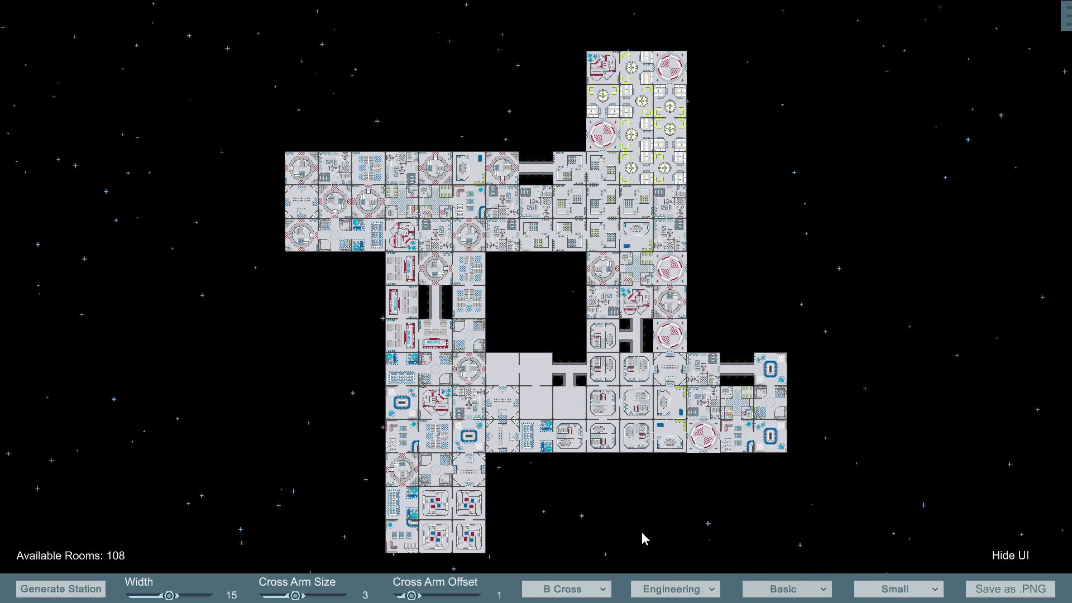
left_click(829, 595)
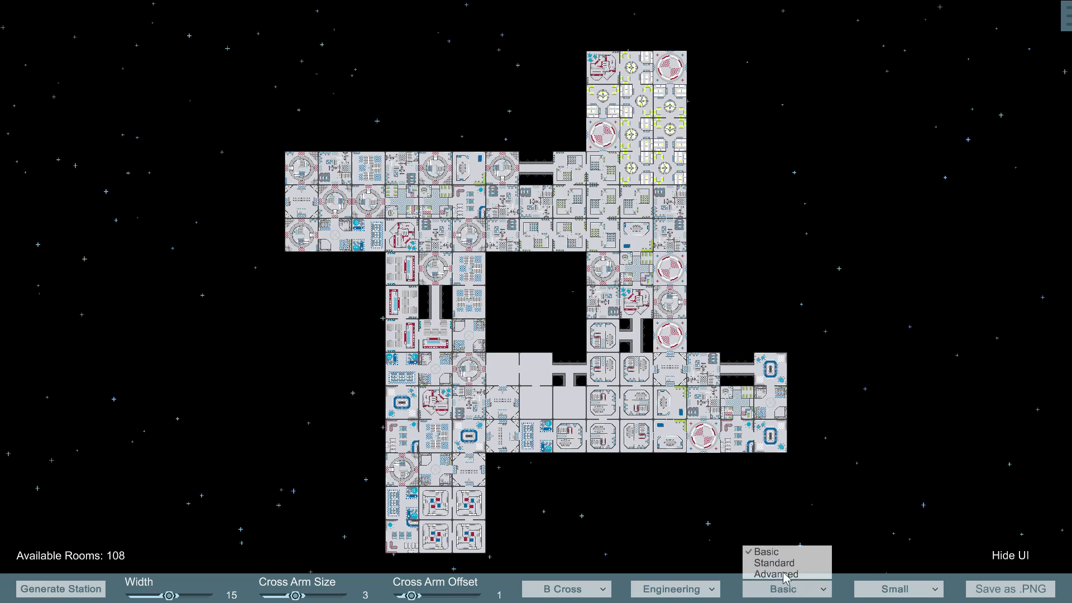
left_click(869, 562)
Step: Look through the size choices from Small to Extra Large
left_click(940, 591)
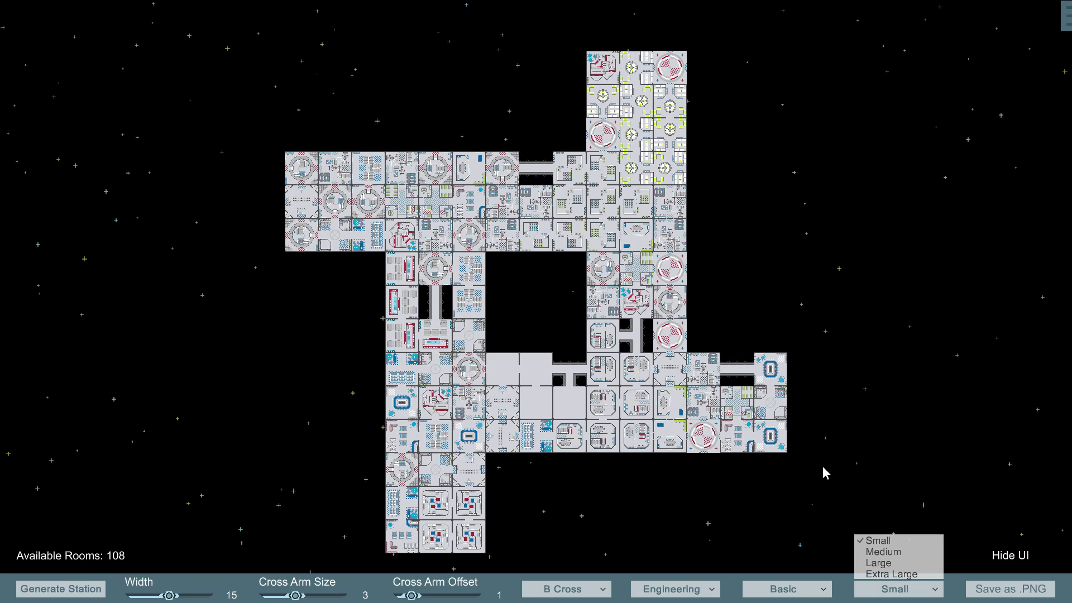
left_click(886, 468)
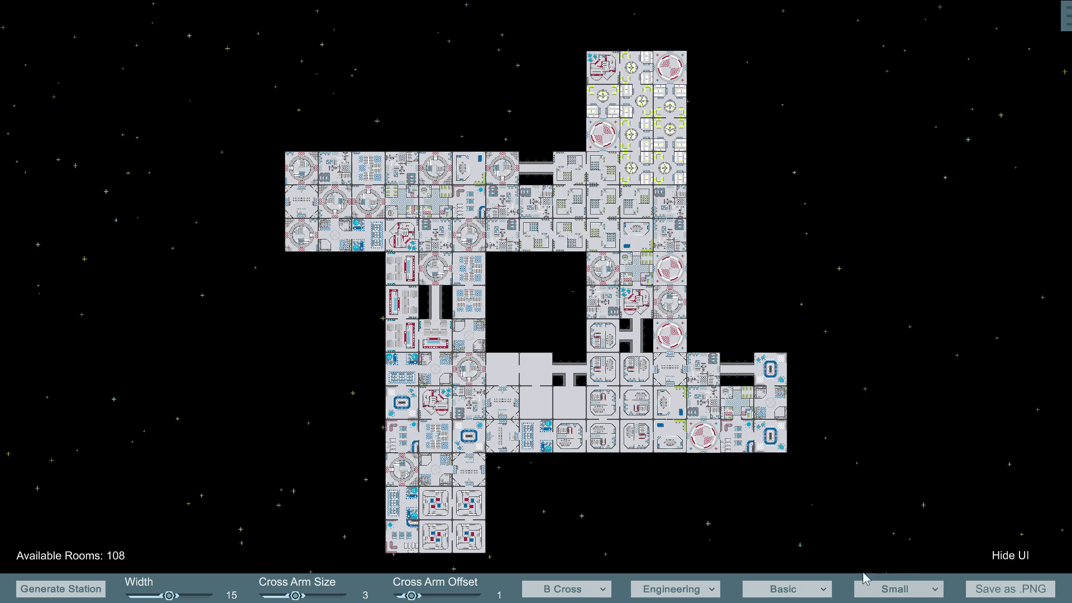
left_click(937, 592)
left_click(936, 593)
Step: Set the station's width to 25 and cross arm size to 7, and recheck the available size choices
left_click_drag(170, 595, 311, 596)
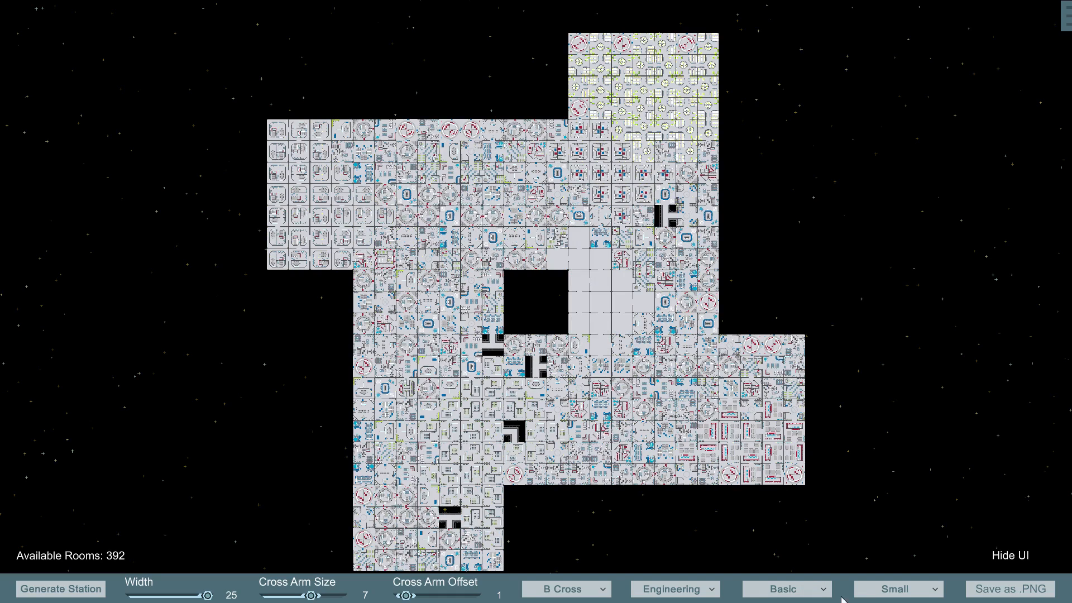
left_click(937, 596)
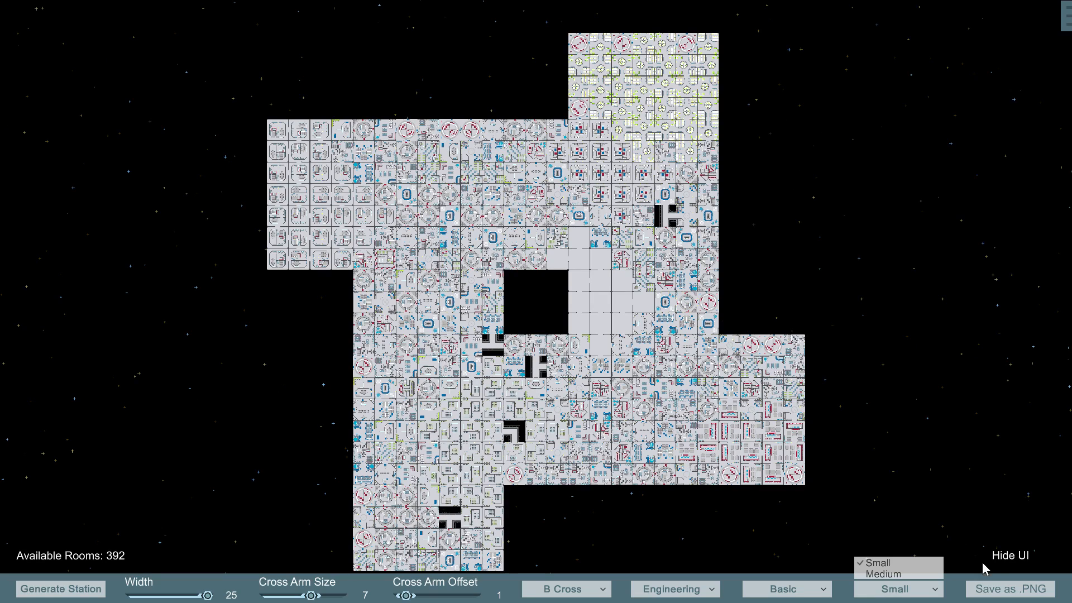
left_click(958, 561)
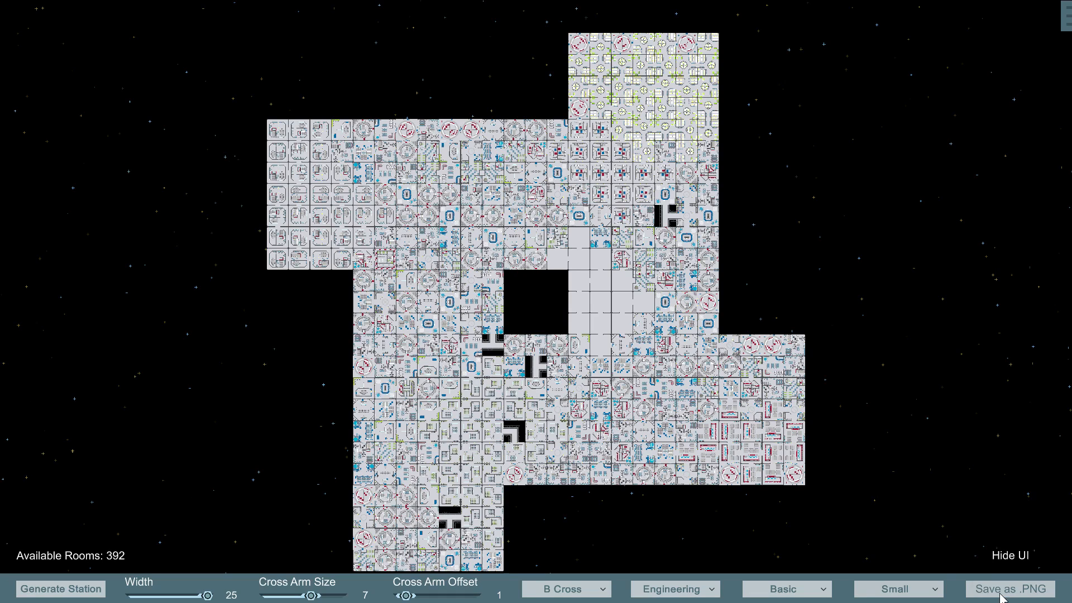
Step: Save the generated station as a PNG image, and hide and restore the interface
left_click(1018, 596)
left_click(1015, 560)
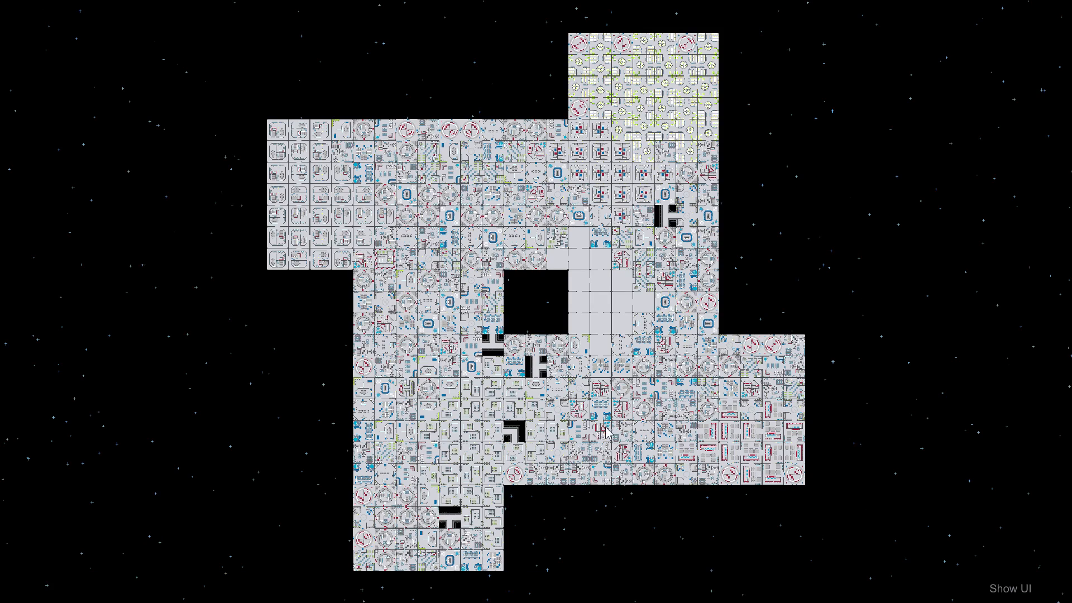
left_click(1013, 591)
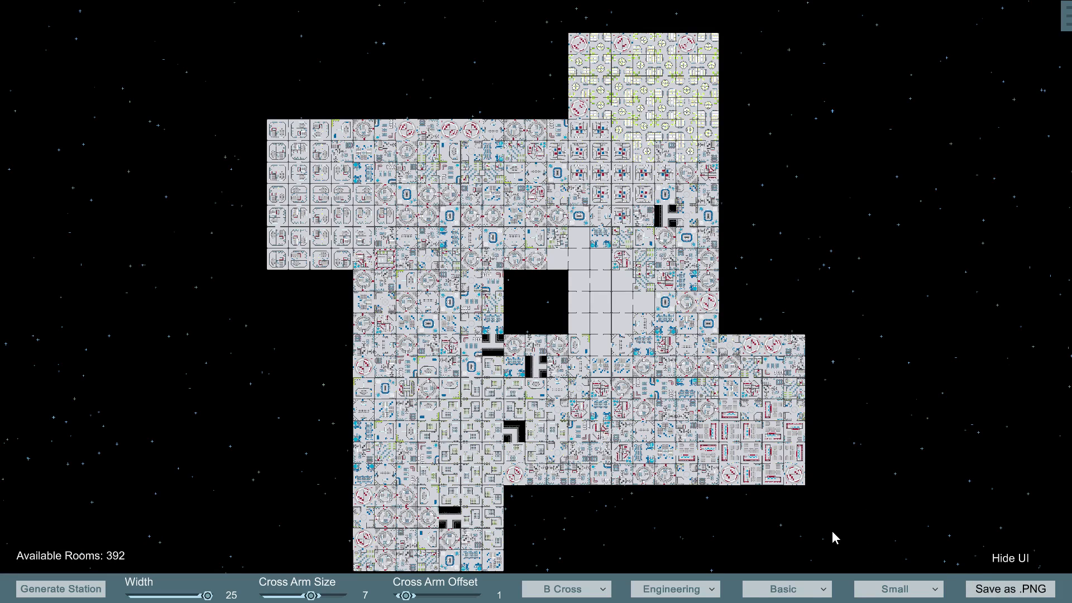
Step: Open the sound settings, adjust the volume and toggle the sound
left_click(1065, 18)
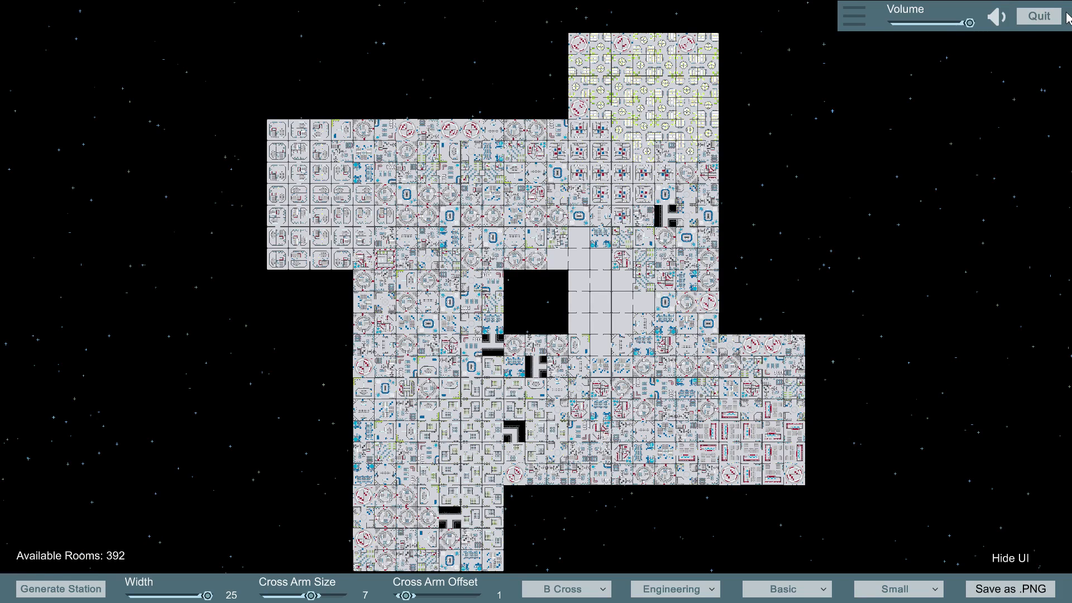
mouse_move(970, 23)
left_mouse_down()
mouse_move(899, 23)
mouse_move(982, 34)
left_mouse_up()
left_click(996, 18)
mouse_move(1063, 16)
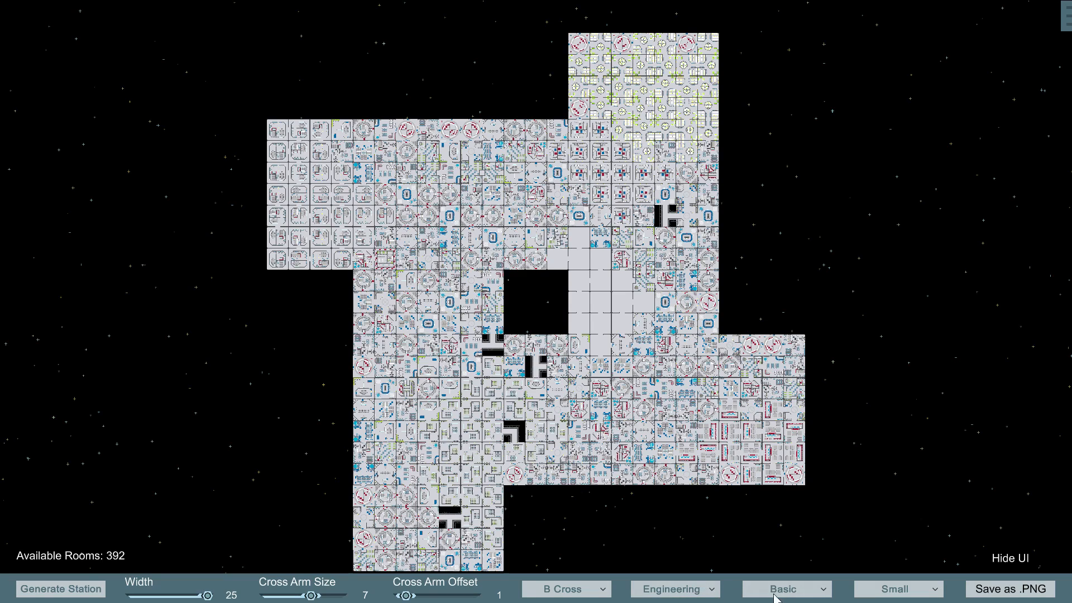
Step: Set the station type to Default and raise the level to Standard and finally to Advanced
left_click(827, 594)
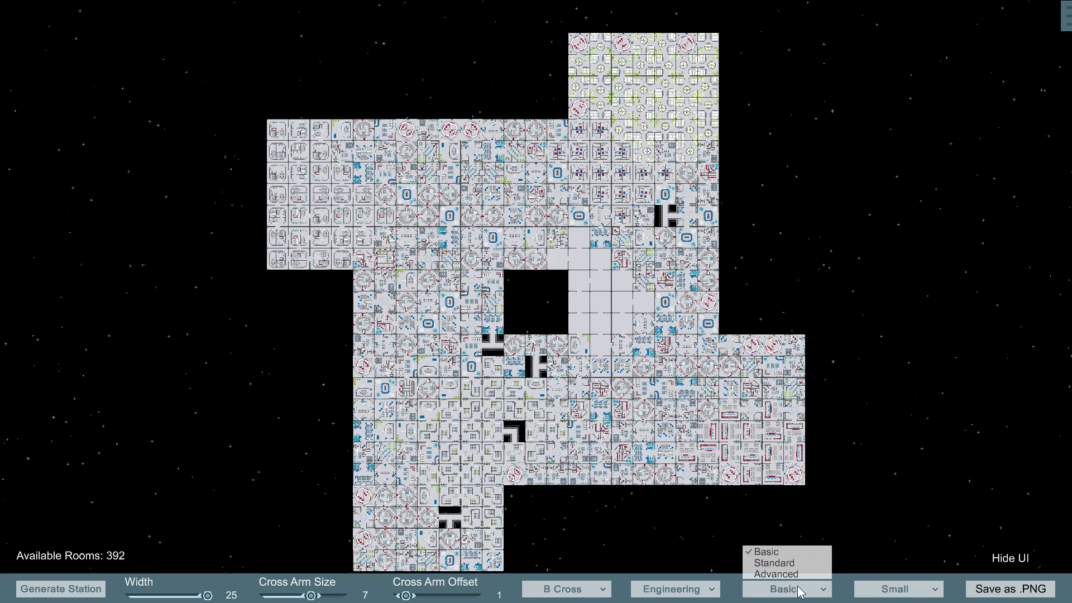
left_click(766, 564)
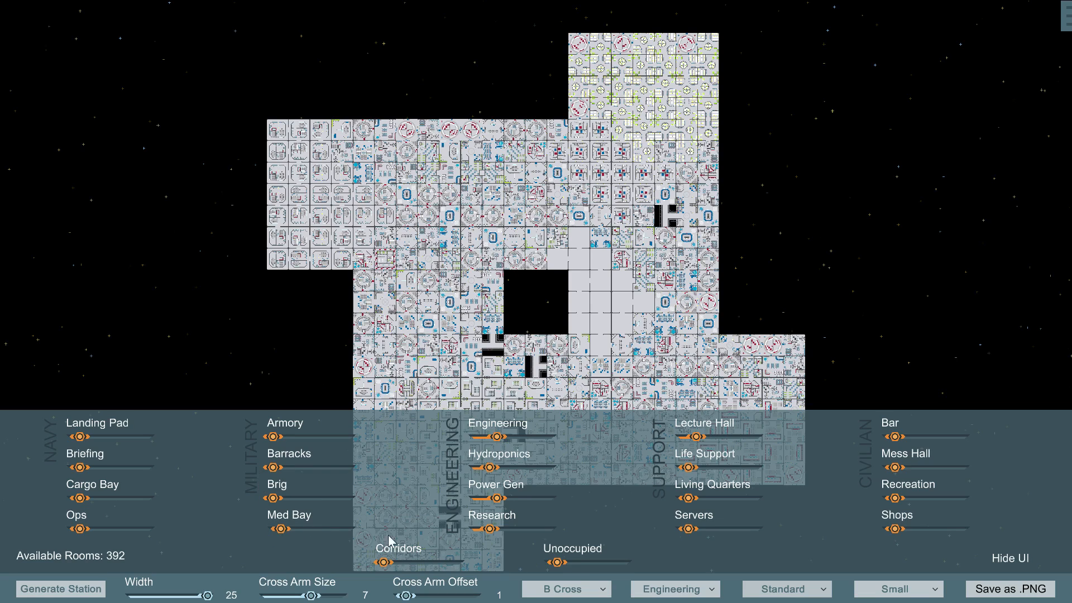
left_click(708, 593)
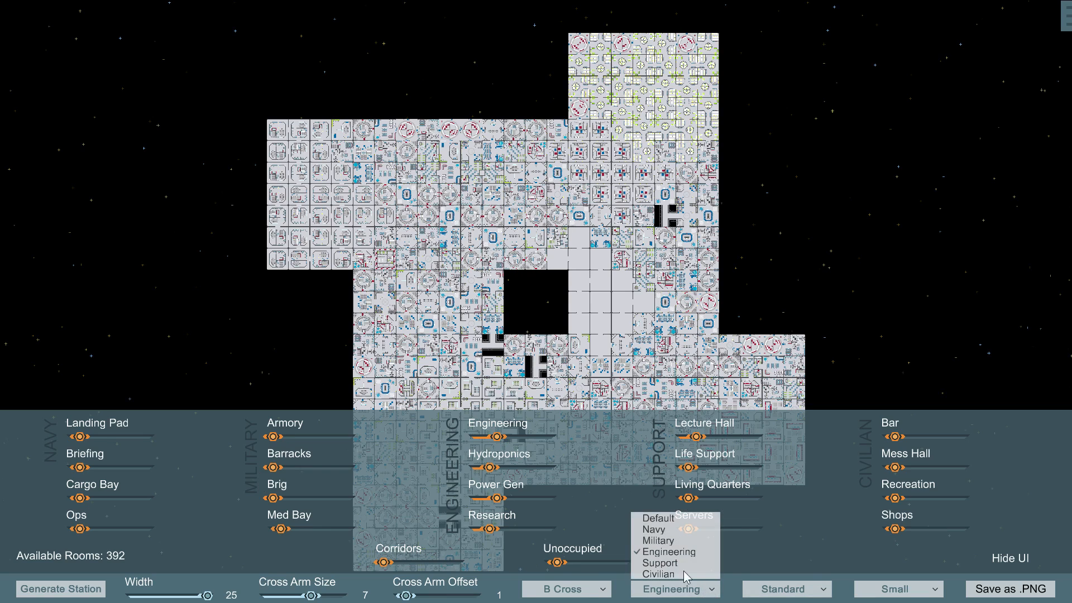
left_click(656, 520)
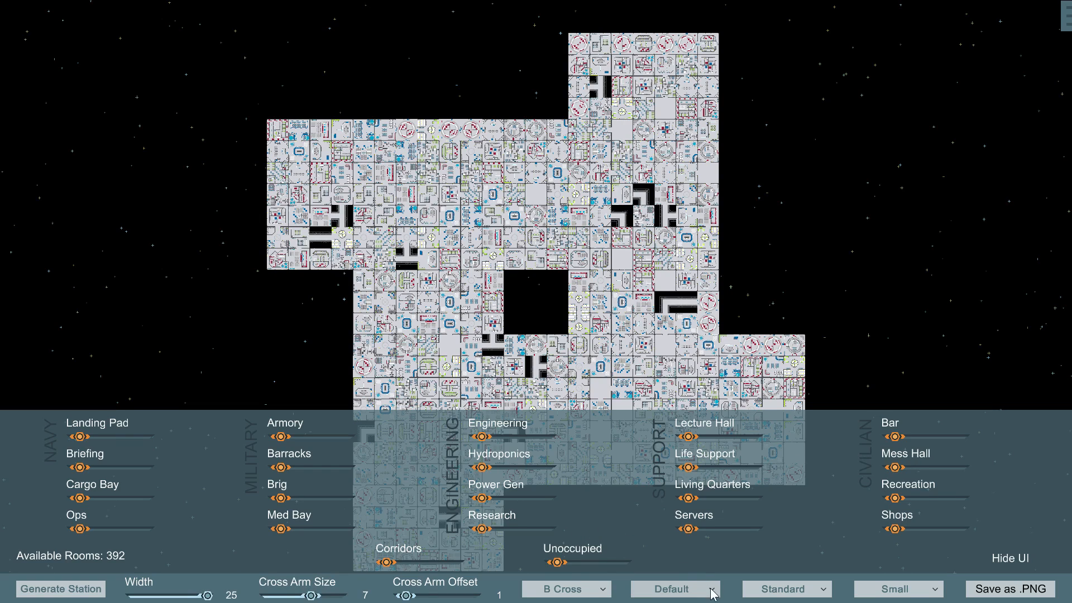
left_click(821, 591)
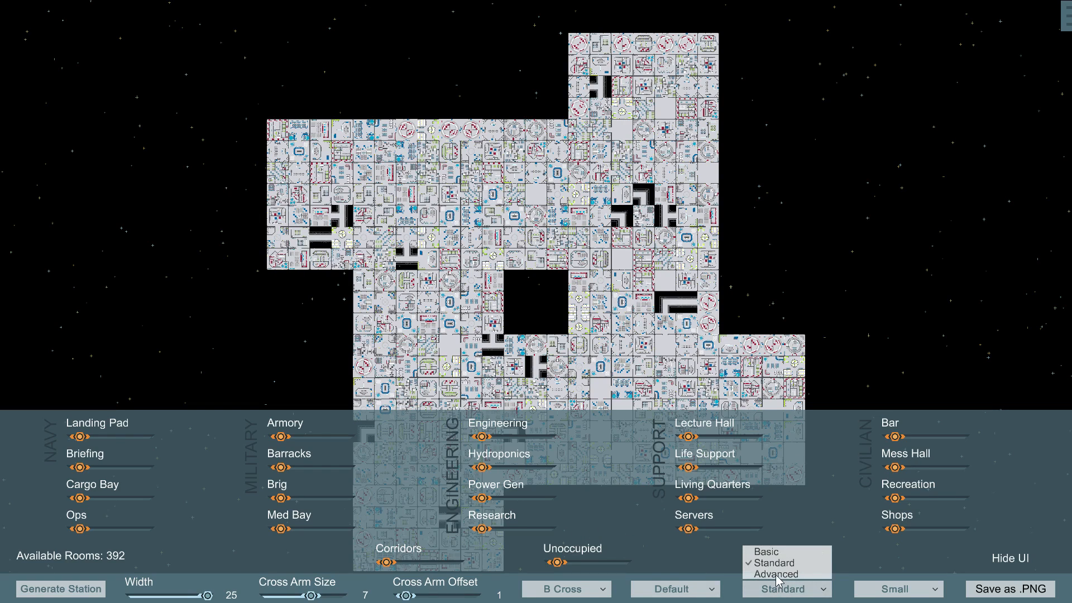
left_click(778, 575)
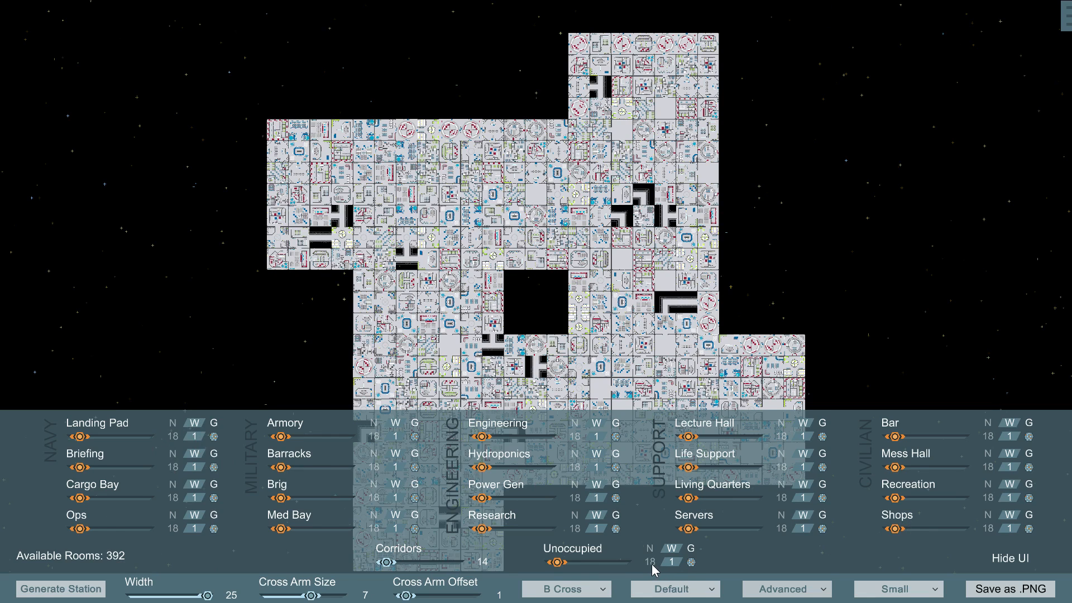
Step: Reduce the cross arm size to 6 and set the Unoccupied rooms' weight to 2
left_click(304, 596)
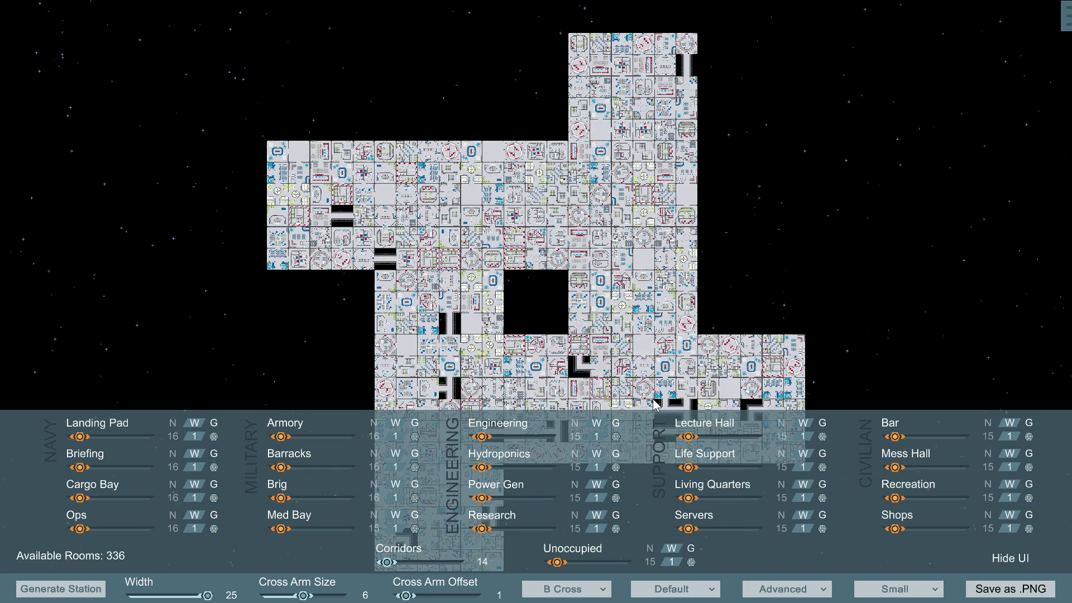
left_click_drag(556, 562, 566, 565)
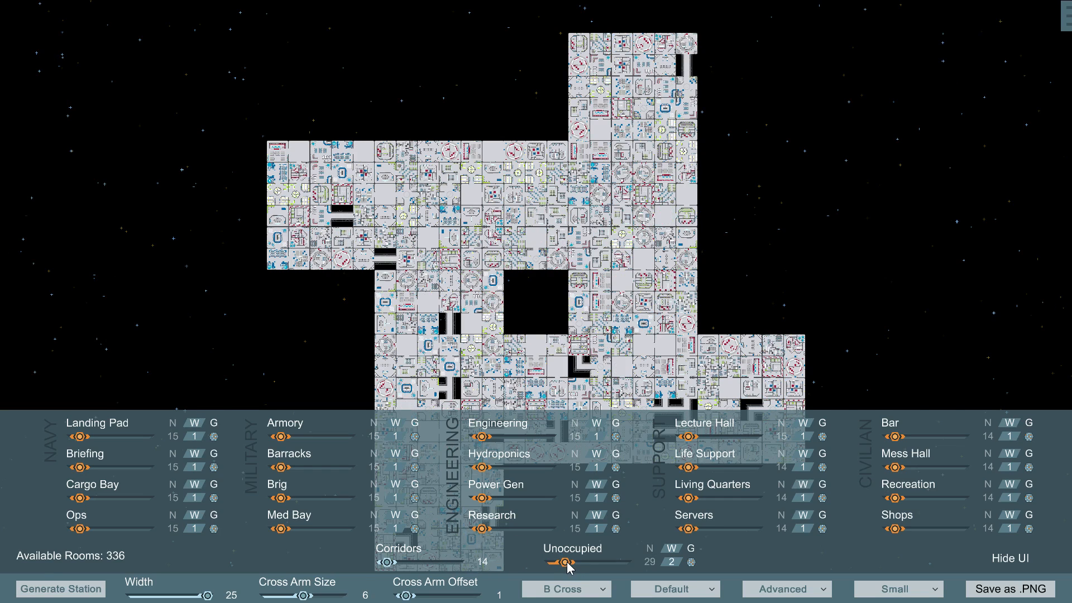
Step: Switch Landing Pad from weight to a fixed number and set it to 92 rooms, checking the station's outer edge
left_click(173, 424)
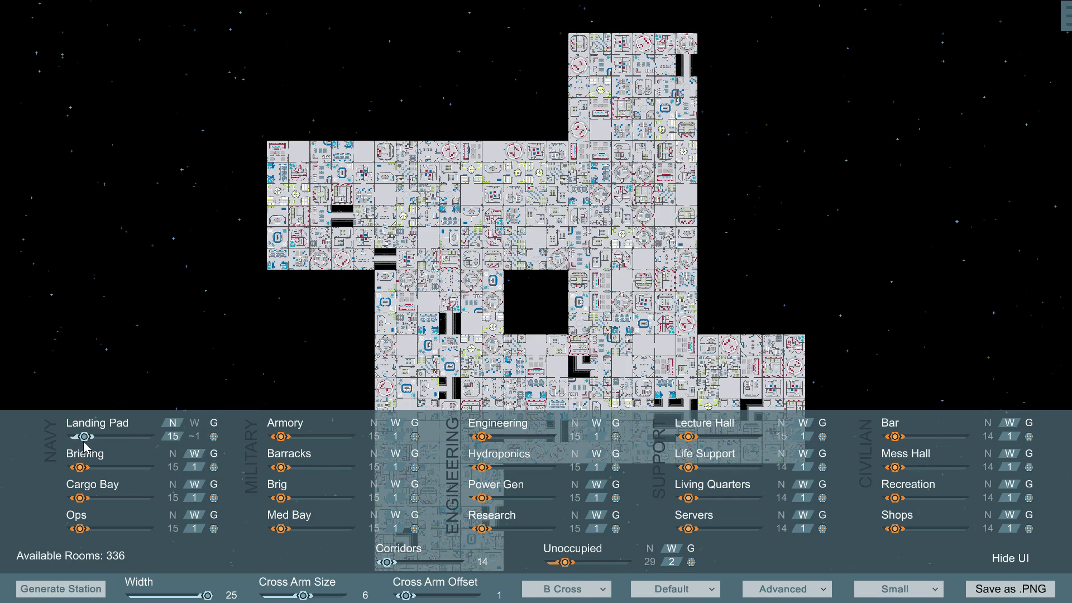
left_click_drag(85, 440, 153, 442)
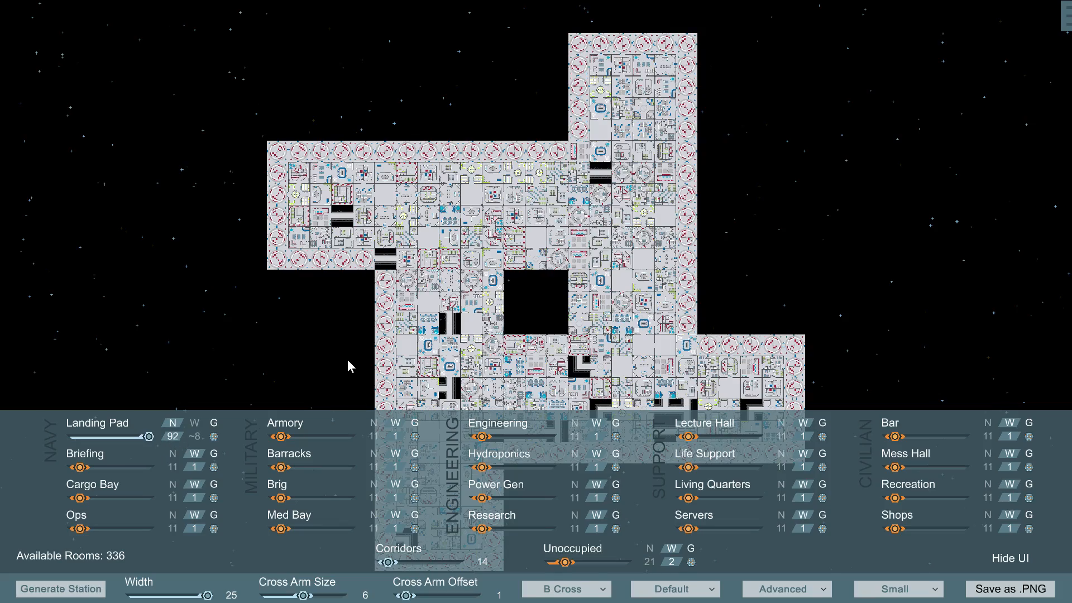
mouse_move(467, 362)
left_mouse_down()
mouse_move(434, 266)
mouse_move(391, 197)
mouse_move(447, 246)
mouse_move(535, 270)
mouse_move(447, 319)
mouse_move(471, 266)
mouse_move(484, 303)
mouse_move(491, 282)
mouse_move(496, 296)
mouse_move(471, 352)
left_mouse_up()
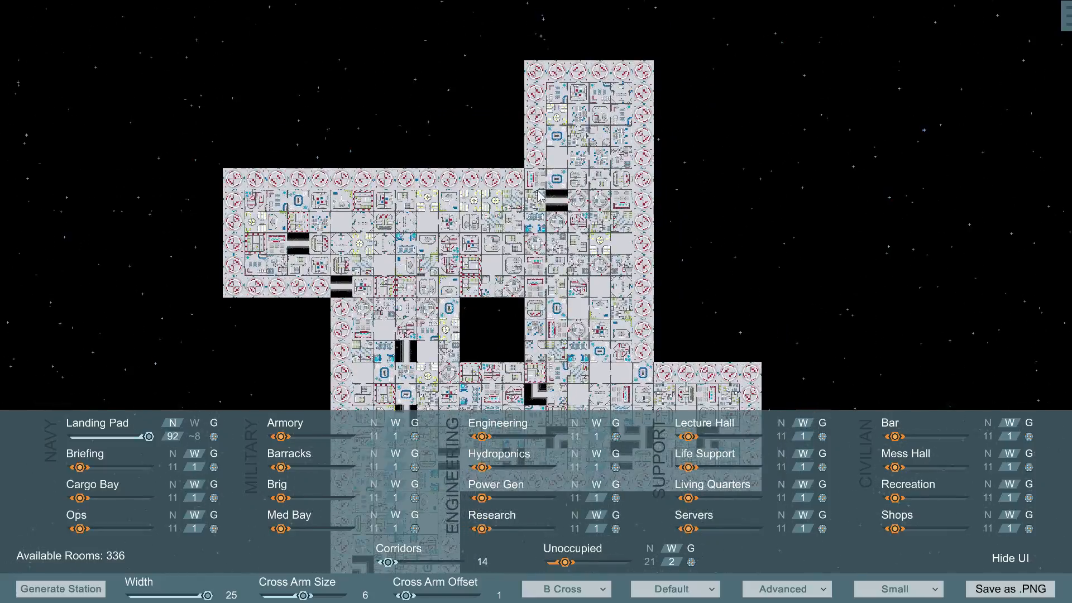
left_click_drag(528, 405, 529, 291)
mouse_move(449, 302)
left_mouse_down()
mouse_move(419, 237)
mouse_move(450, 311)
mouse_move(444, 333)
mouse_move(454, 313)
left_mouse_up()
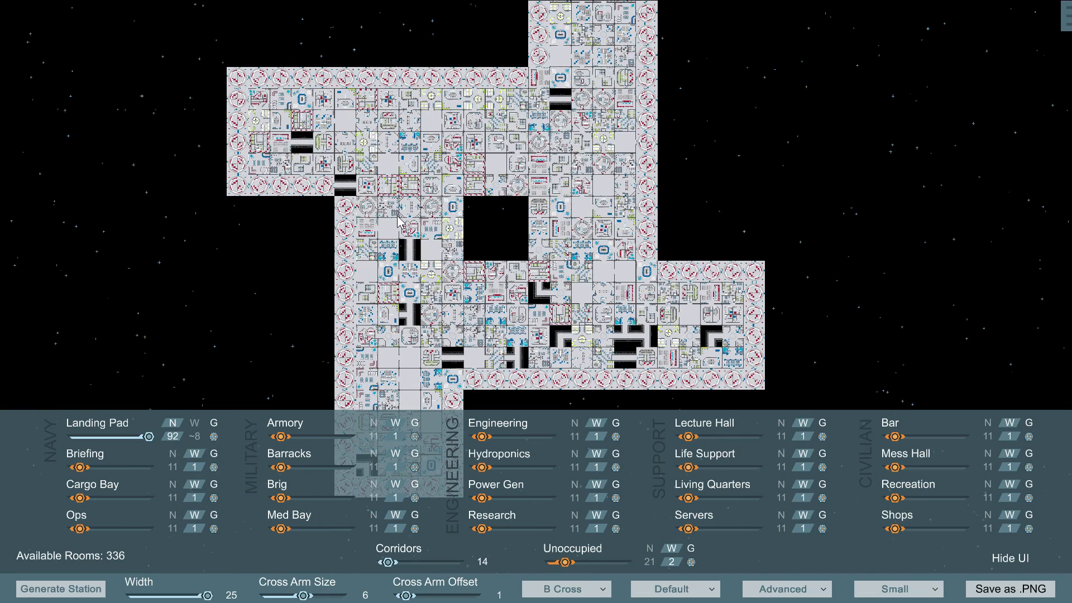
Step: Switch Briefing to a fixed number, try the number mode on Cargo Bay and Ops, and set Cargo Bay's weight to 5
left_click(173, 454)
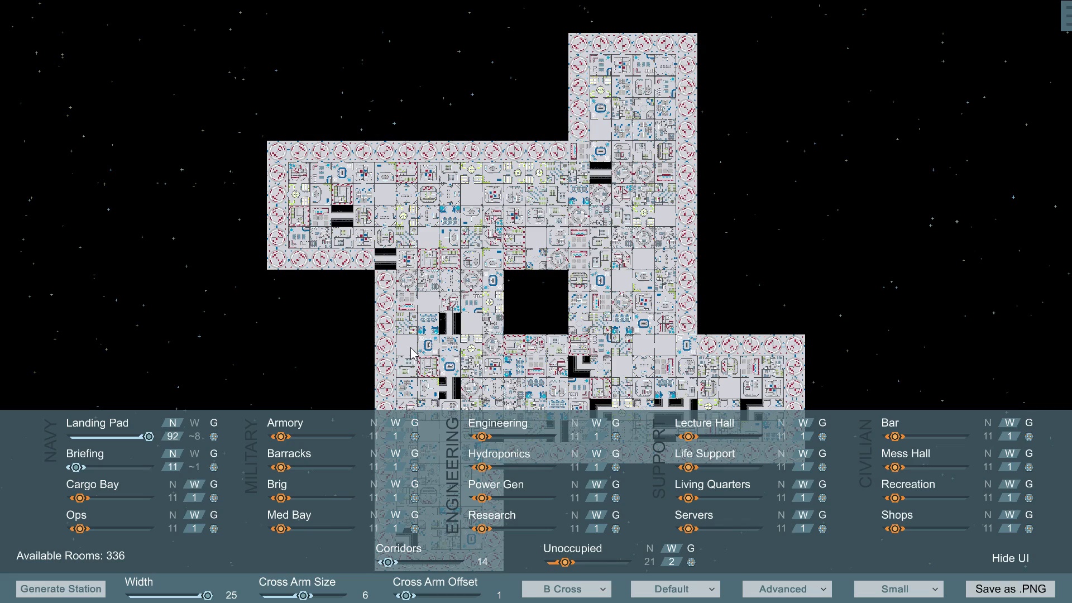
left_click(173, 484)
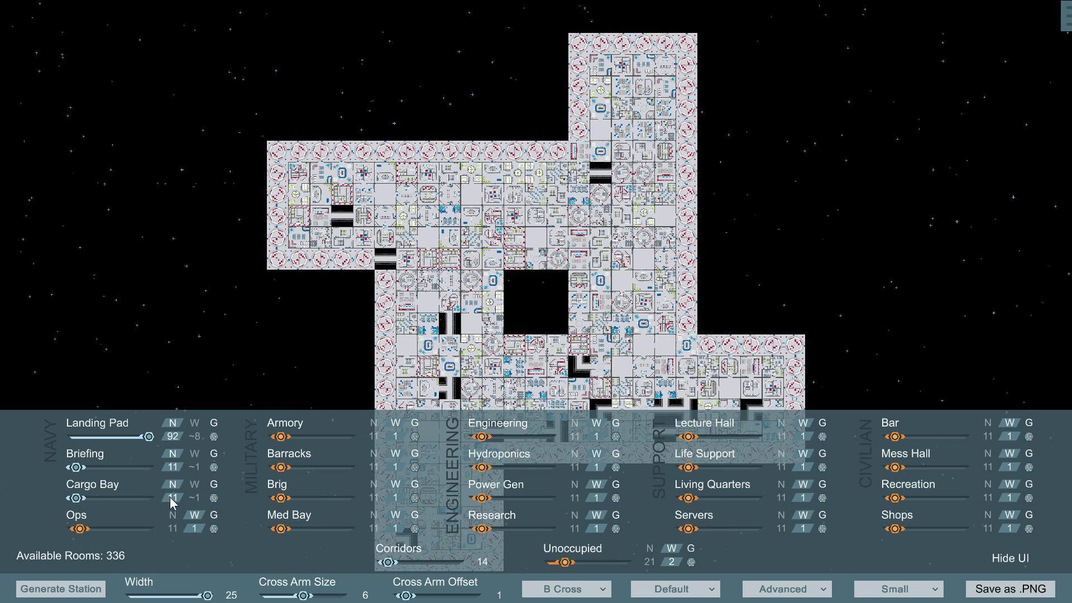
left_click(172, 520)
left_click(193, 514)
left_click(195, 487)
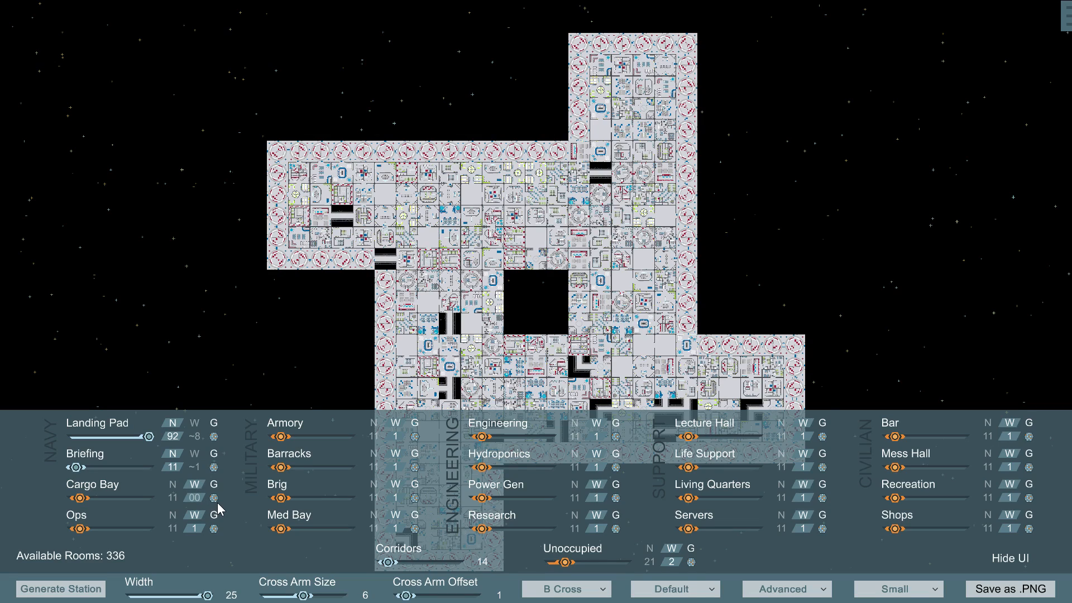
type("5")
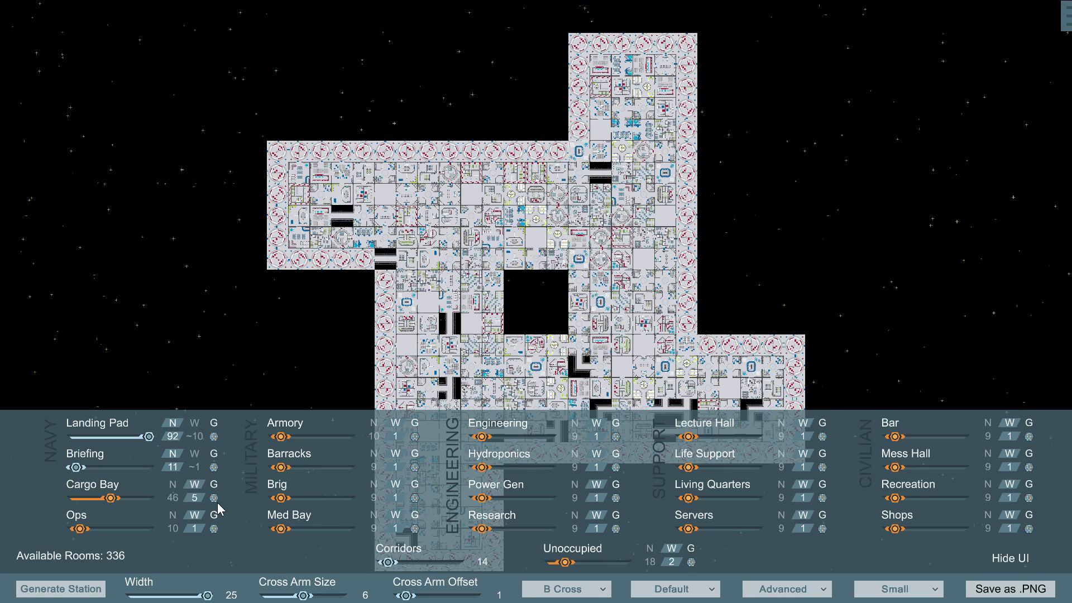
Step: Switch Cargo Bay to a fixed number, set it to 10 rooms, and raise it to 86
left_click(174, 498)
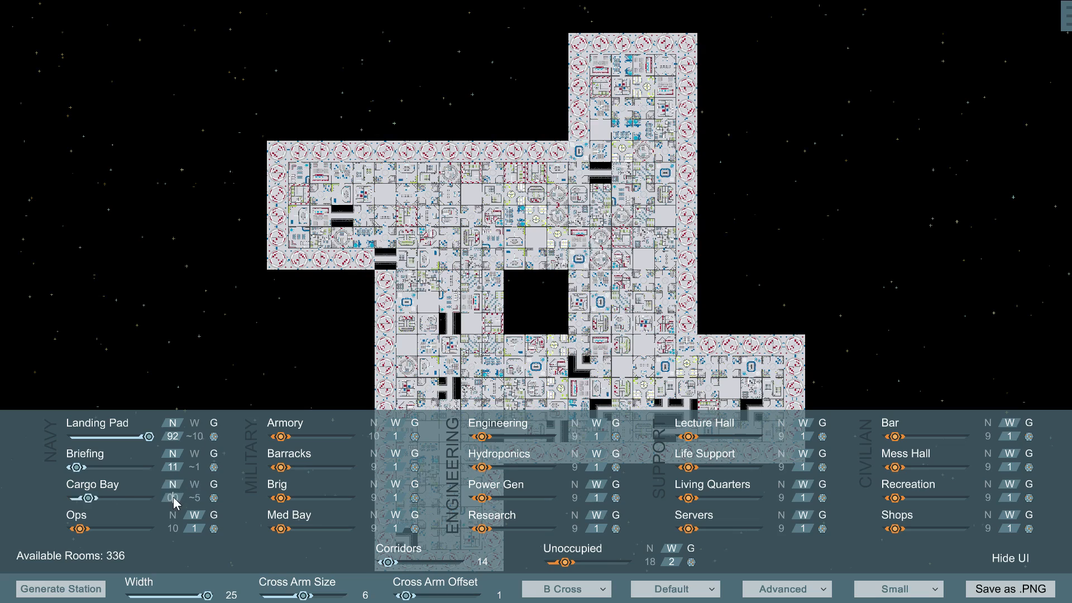
type("10")
key("Return")
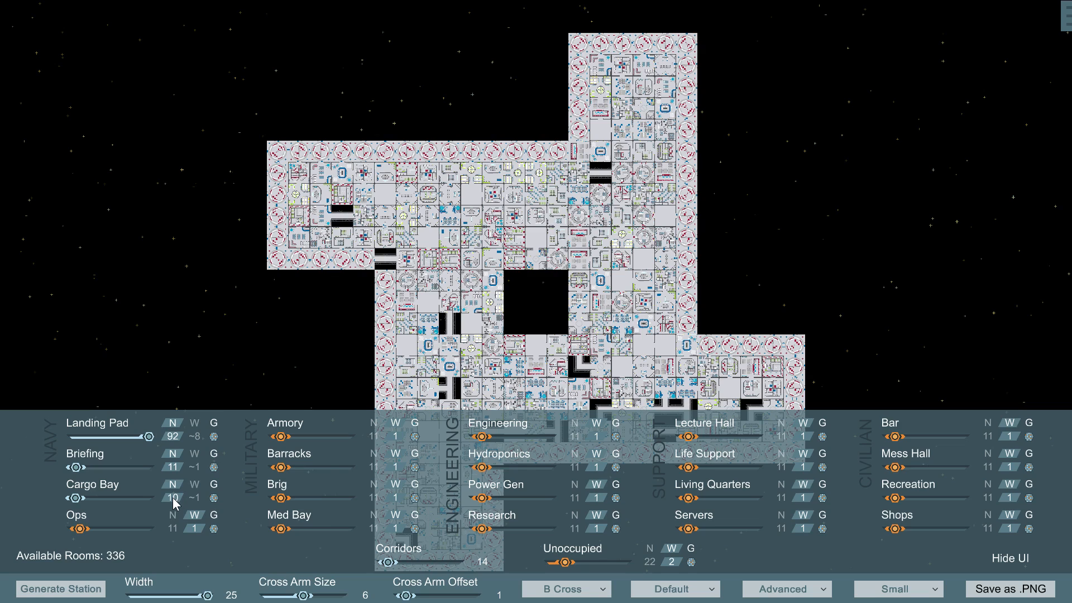
left_click_drag(77, 498, 109, 508)
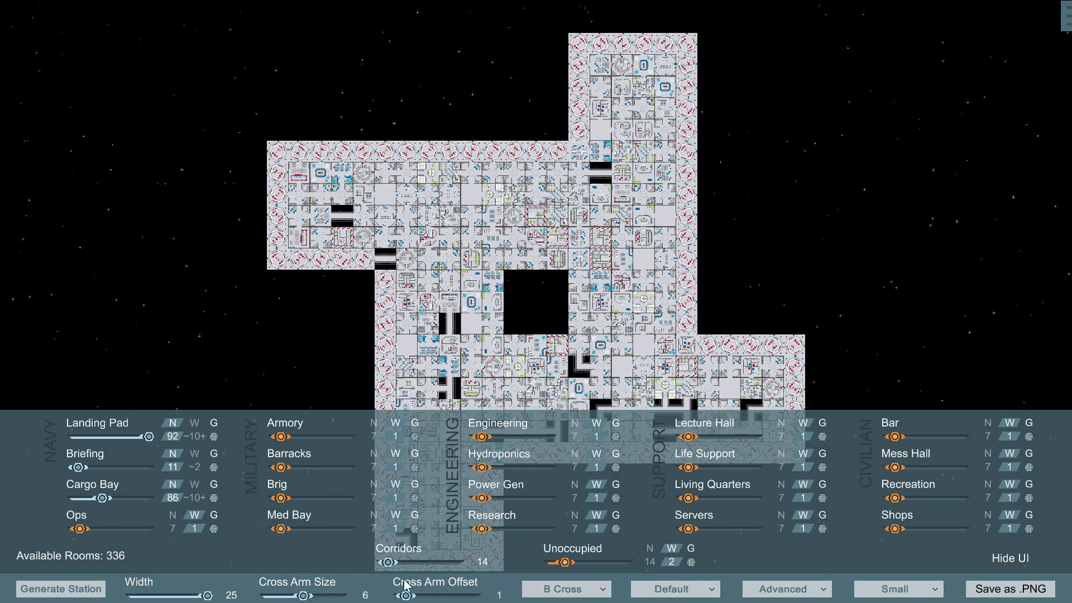
Step: Raise Corridors to 130, lower it to 114, and regenerate the B Cross station several times
left_click_drag(389, 563, 439, 567)
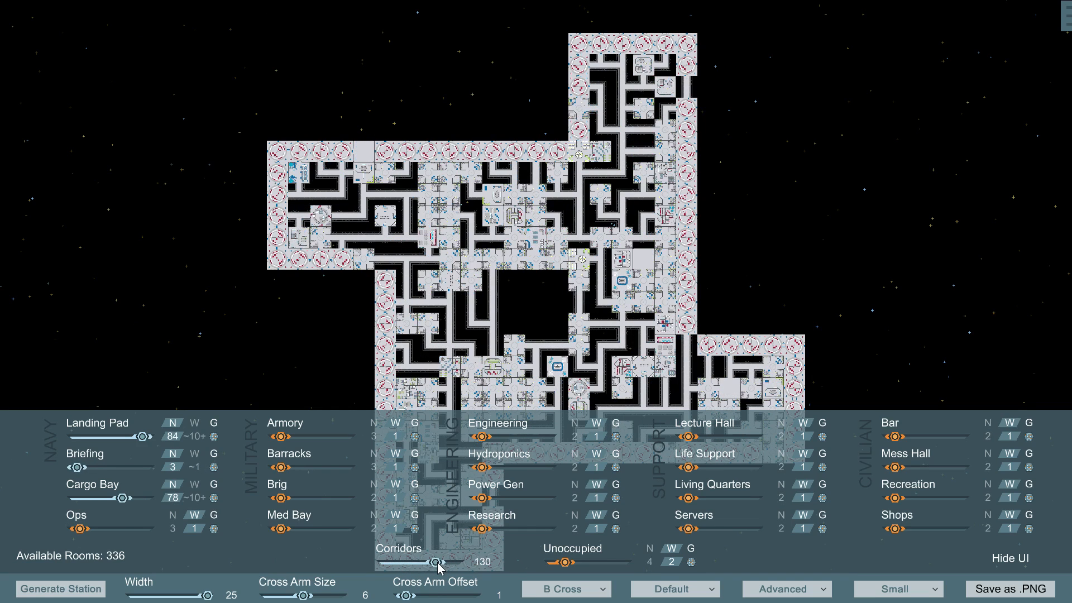
mouse_move(439, 566)
left_mouse_down()
mouse_move(396, 566)
mouse_move(429, 566)
left_mouse_up()
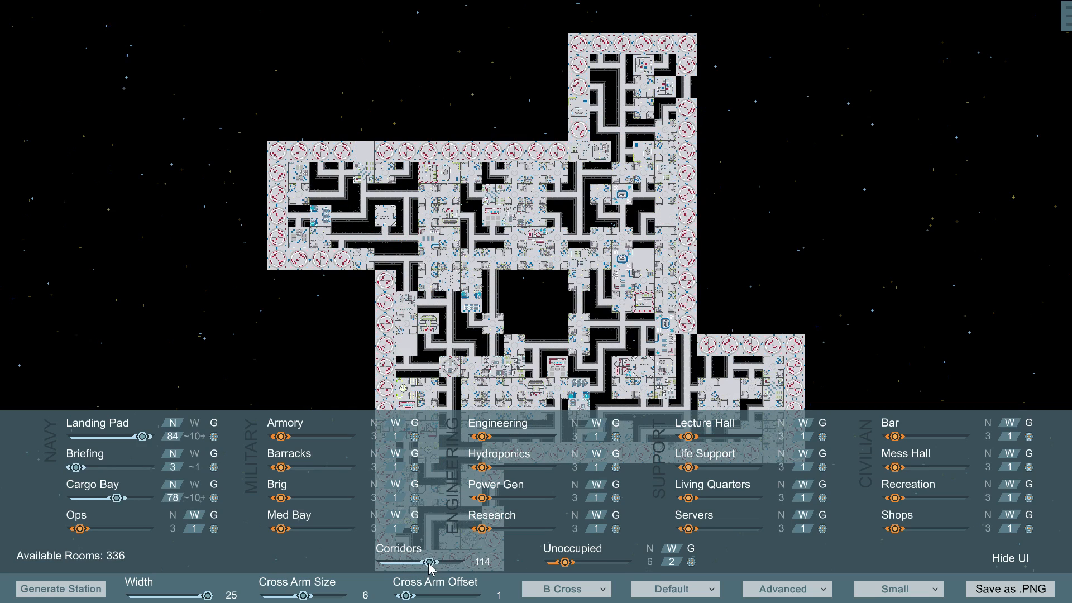
left_click(62, 593)
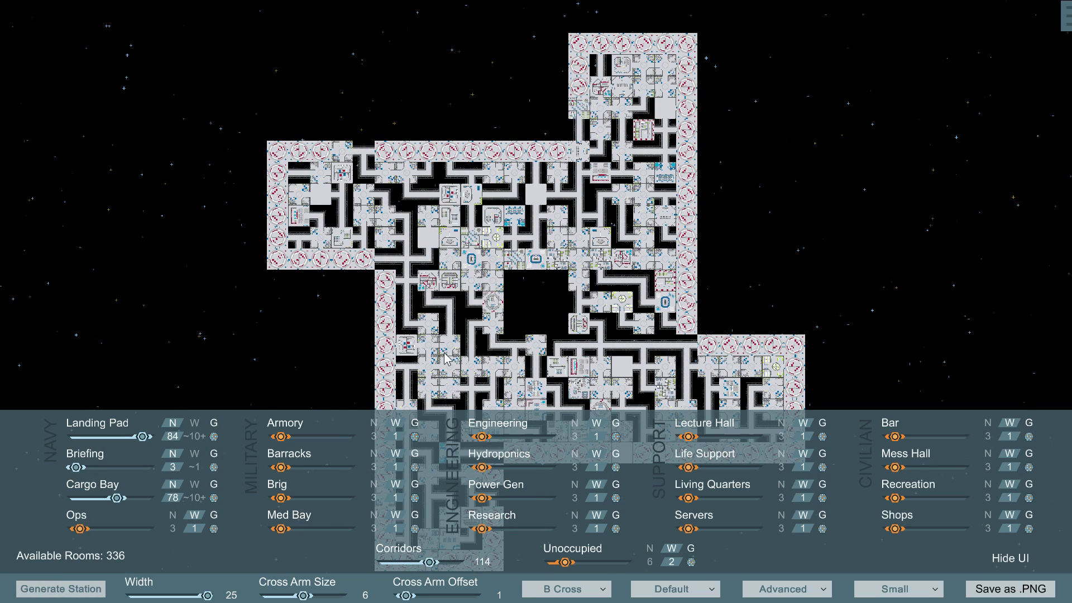
left_click(83, 593)
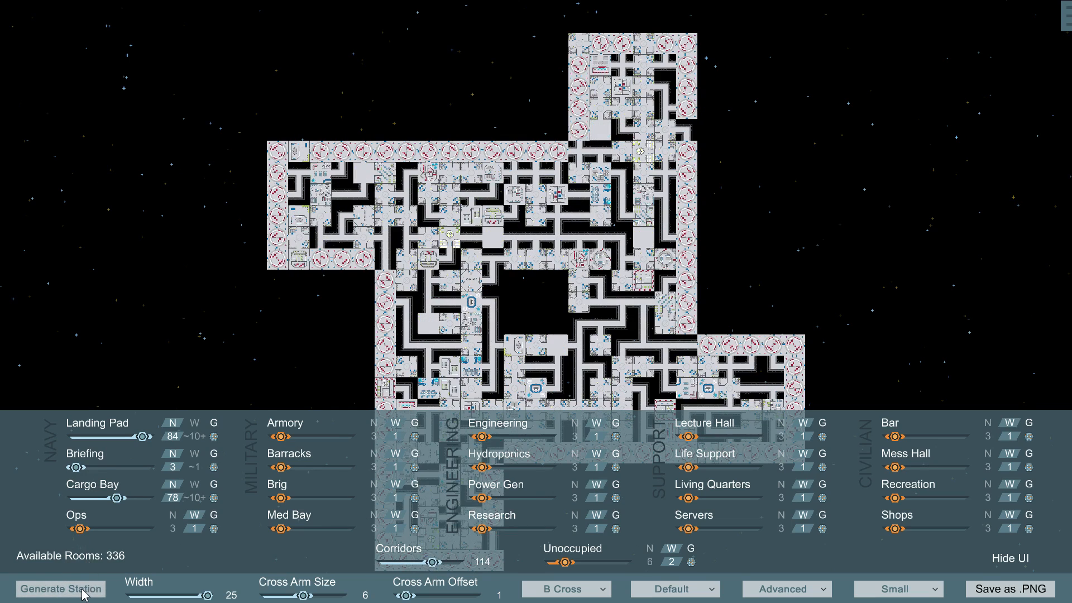
left_click(83, 594)
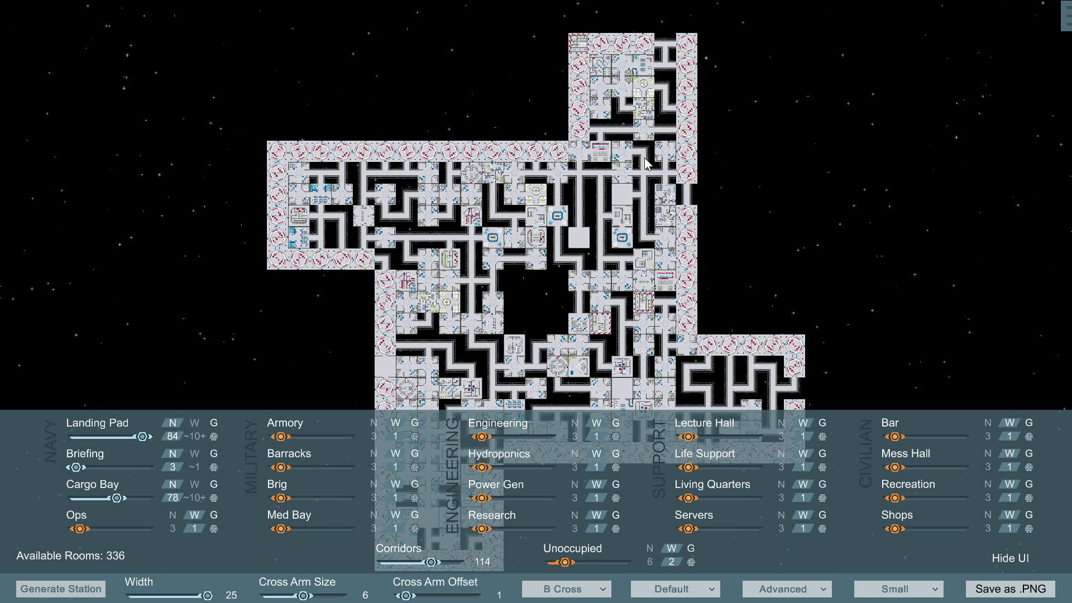
Step: Change the station layout to Random Path and regenerate the station several times
left_click(608, 594)
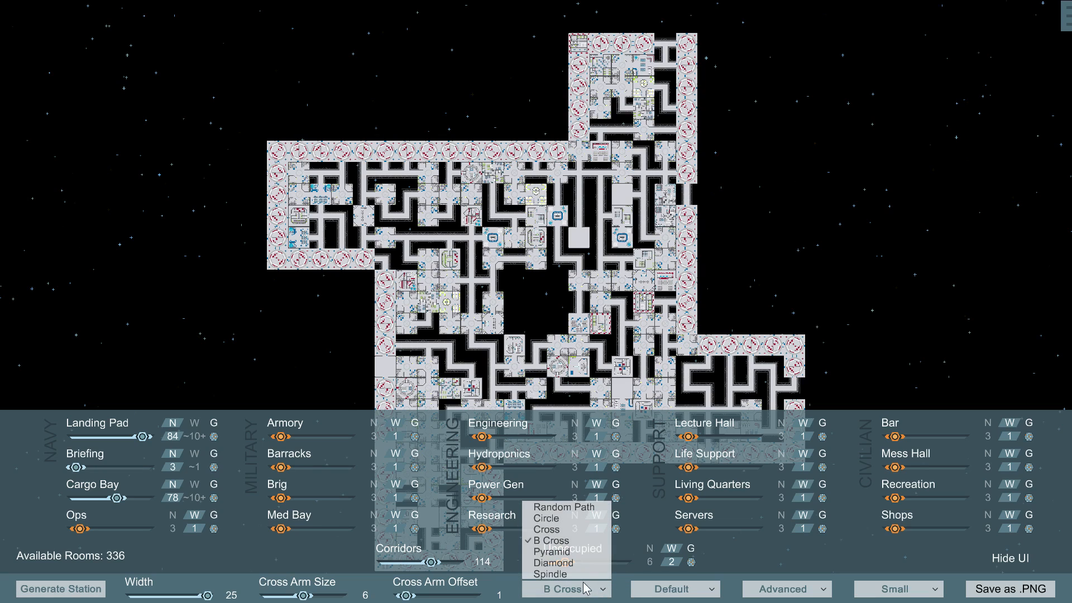
left_click(561, 508)
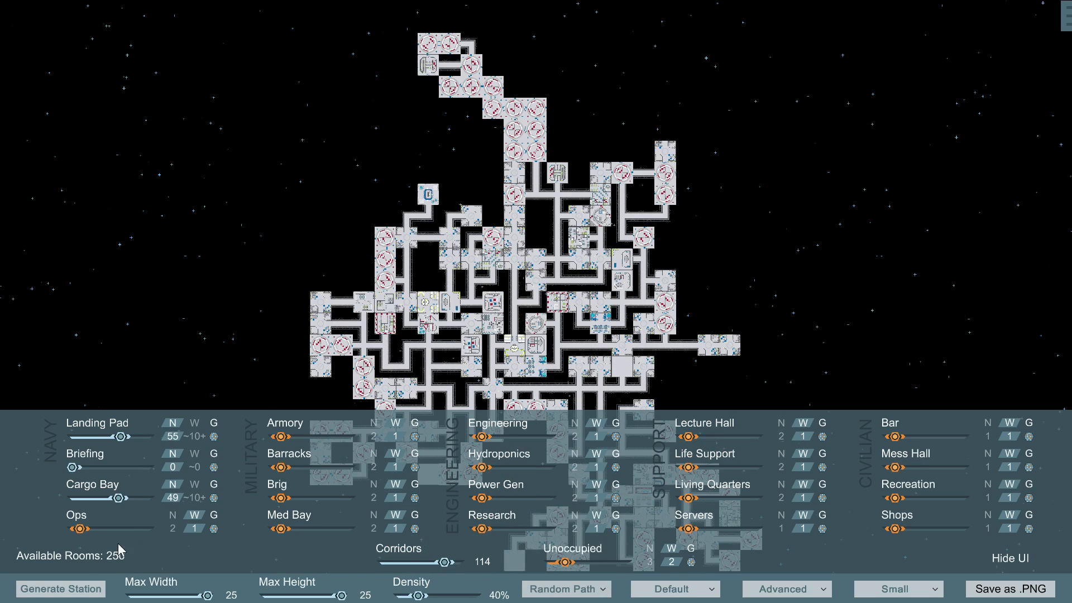
left_click(75, 592)
left_click(74, 592)
left_click(74, 593)
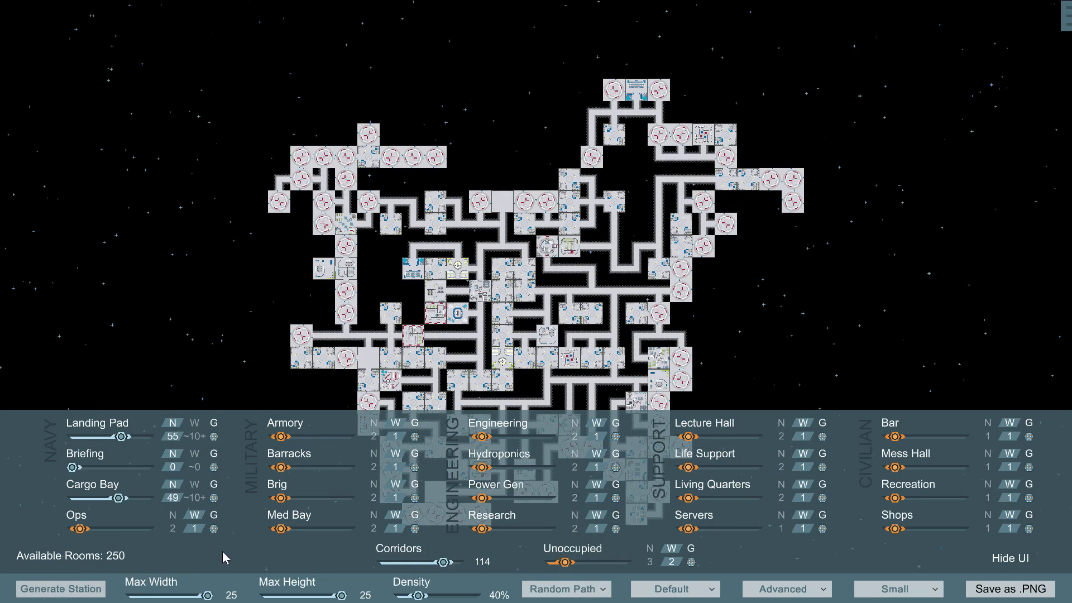
Step: Lower the station density to 20% and regenerate the Random Path station
left_click_drag(441, 565, 395, 599)
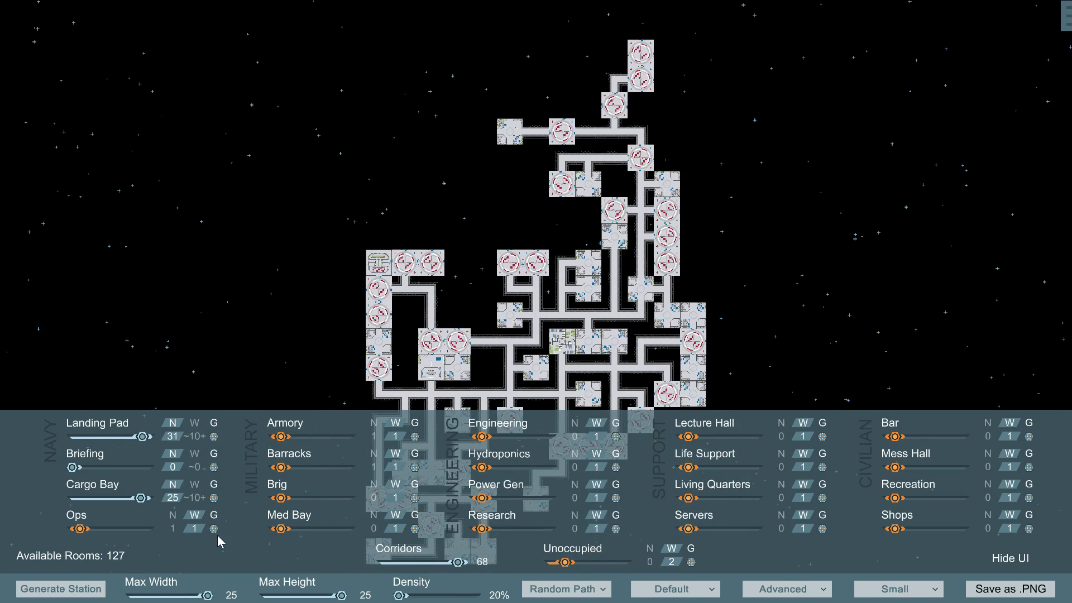
left_click(66, 591)
left_click(65, 591)
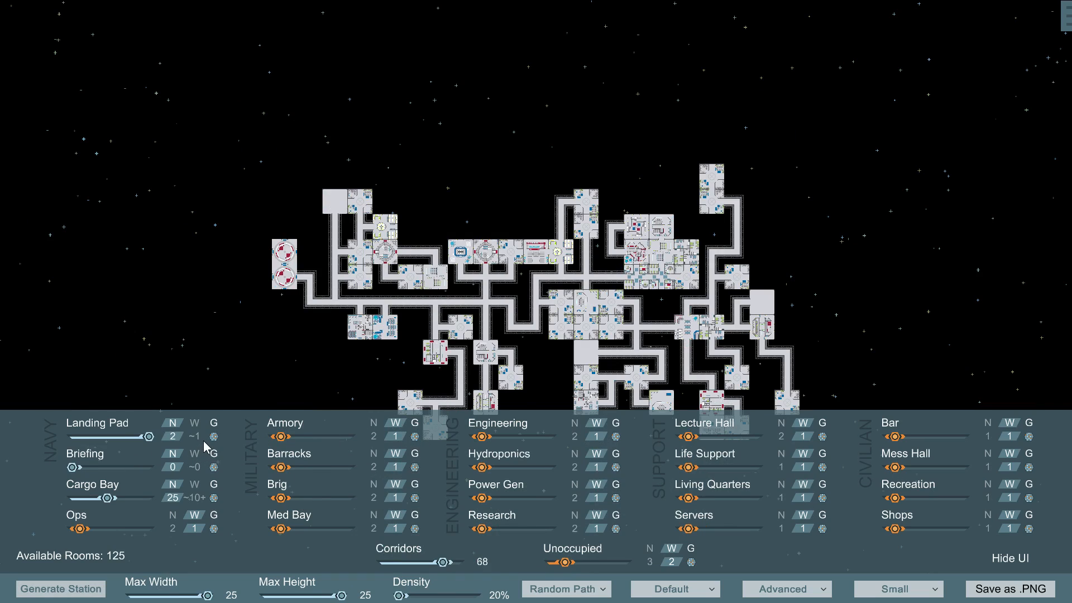
Step: Reduce Landing Pad to 1 room and set the maximum station height to 24
left_click_drag(148, 437, 104, 443)
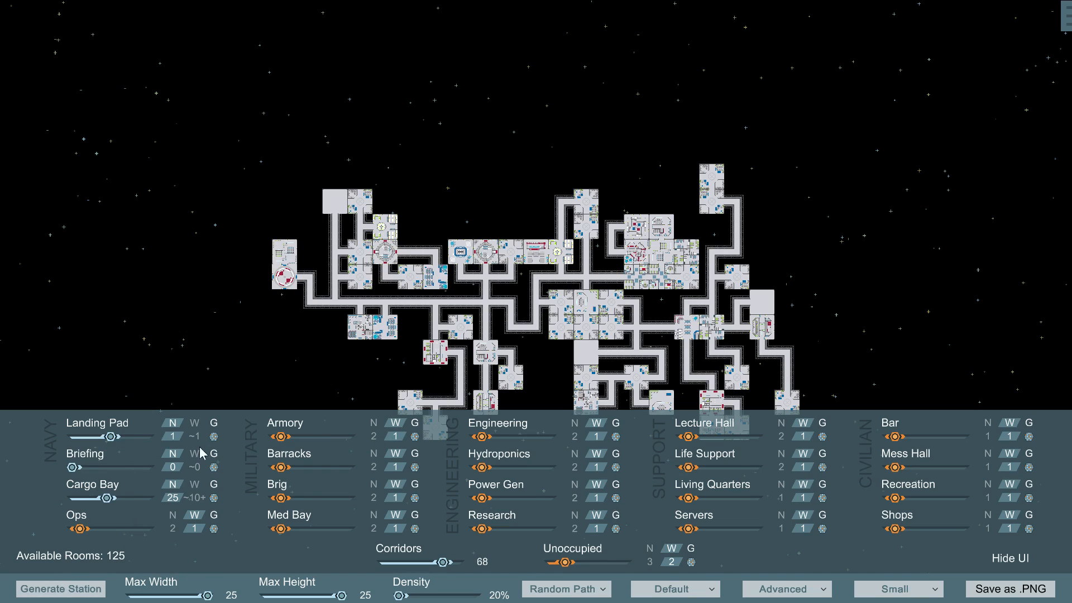
left_click_drag(341, 596, 337, 596)
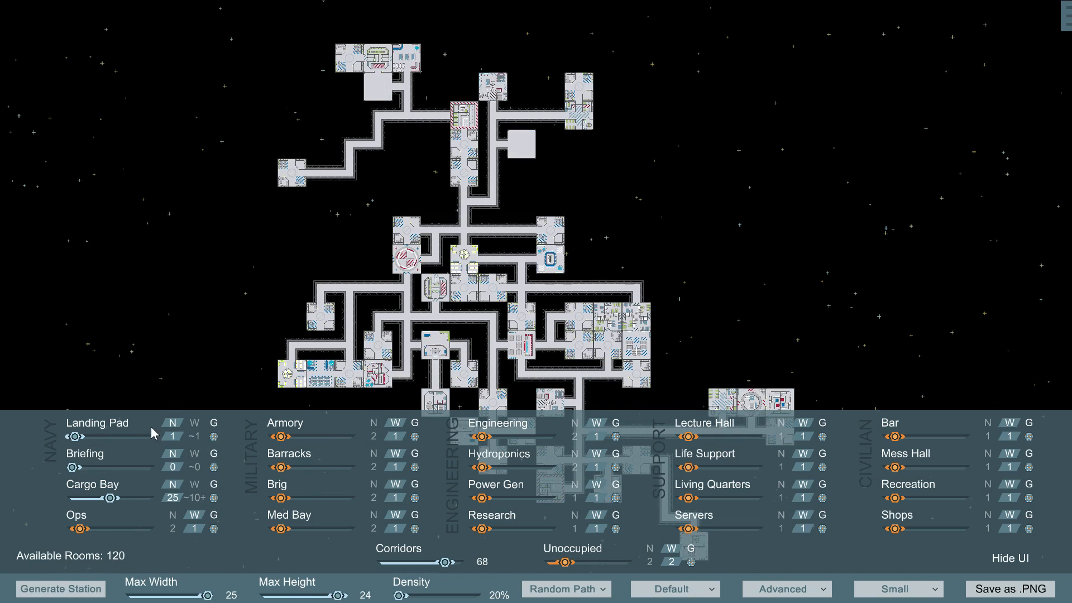
Step: Try Landing Pad as a weight of 5, and switch it back to a fixed number of 29 rooms
left_click(197, 423)
left_click_drag(87, 441, 113, 441)
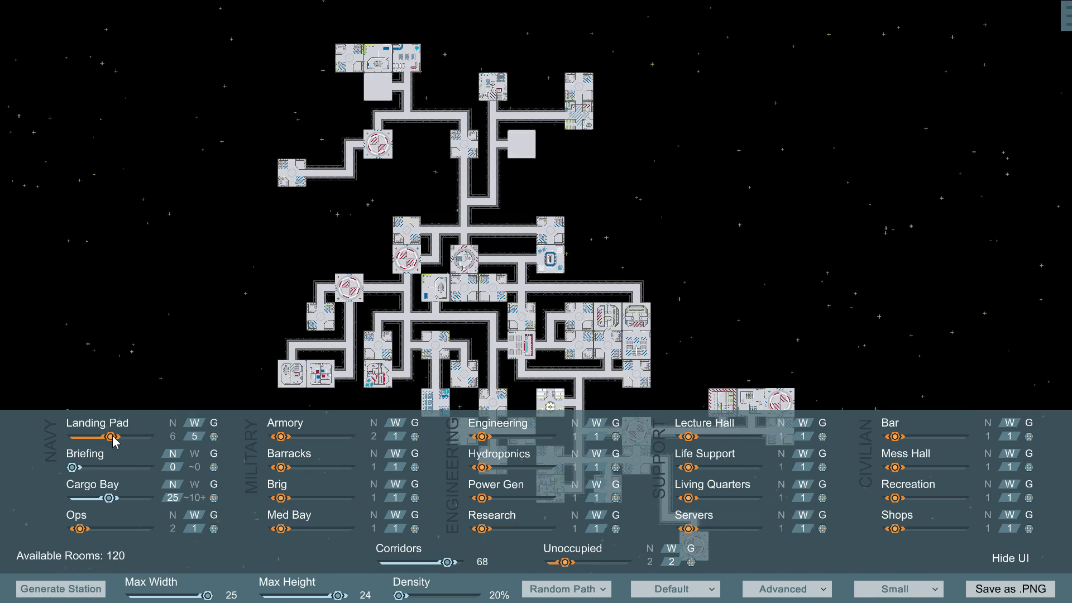
left_click(172, 423)
left_click_drag(106, 438, 176, 442)
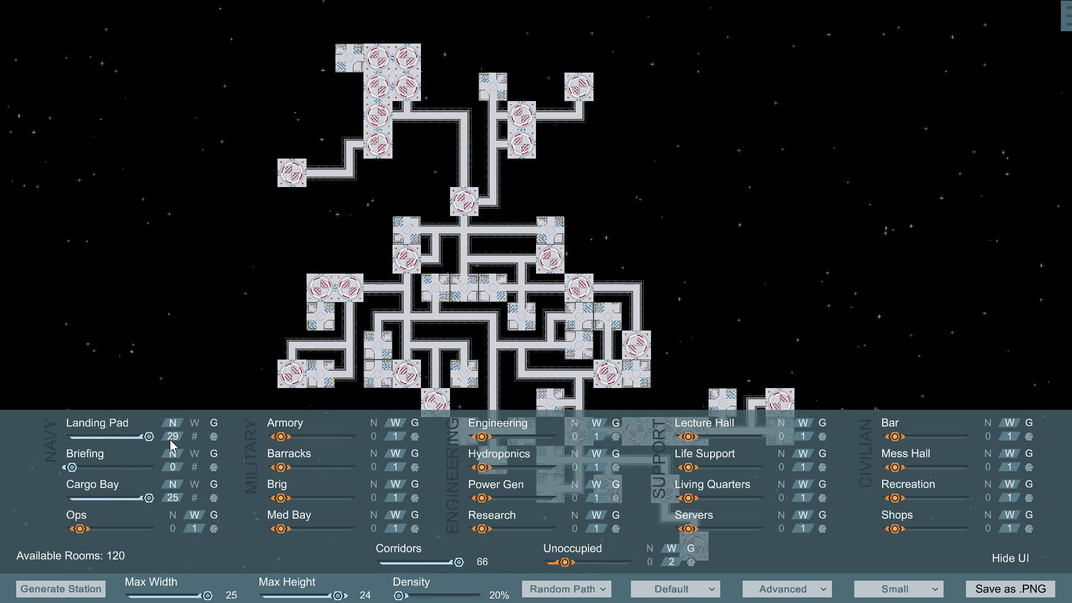
Step: Lower Corridors to 27 with Landing Pad at 68, and readjust them to 34 corridors and 56 landing pads
left_click_drag(459, 563, 413, 562)
left_click_drag(105, 437, 163, 437)
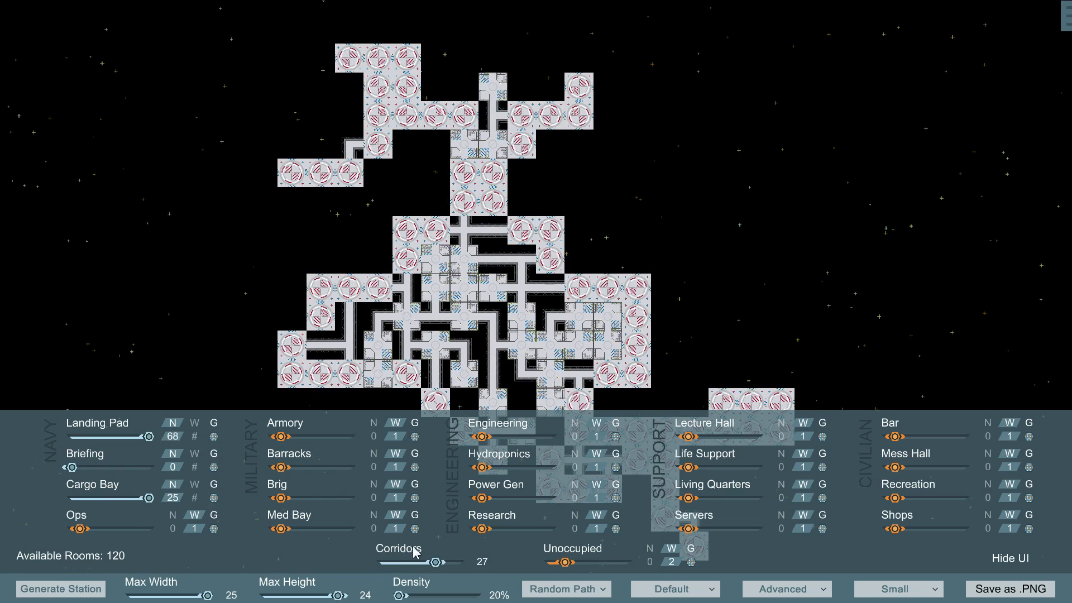
left_click_drag(436, 562, 475, 563)
left_click_drag(149, 437, 146, 437)
left_click_drag(456, 563, 444, 566)
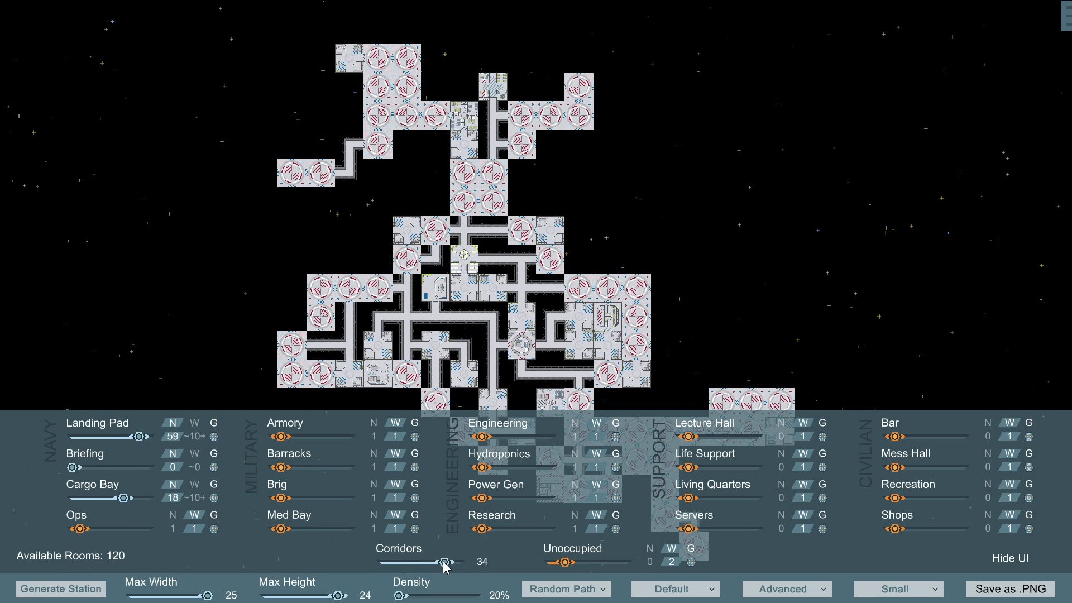
left_click_drag(136, 438, 135, 444)
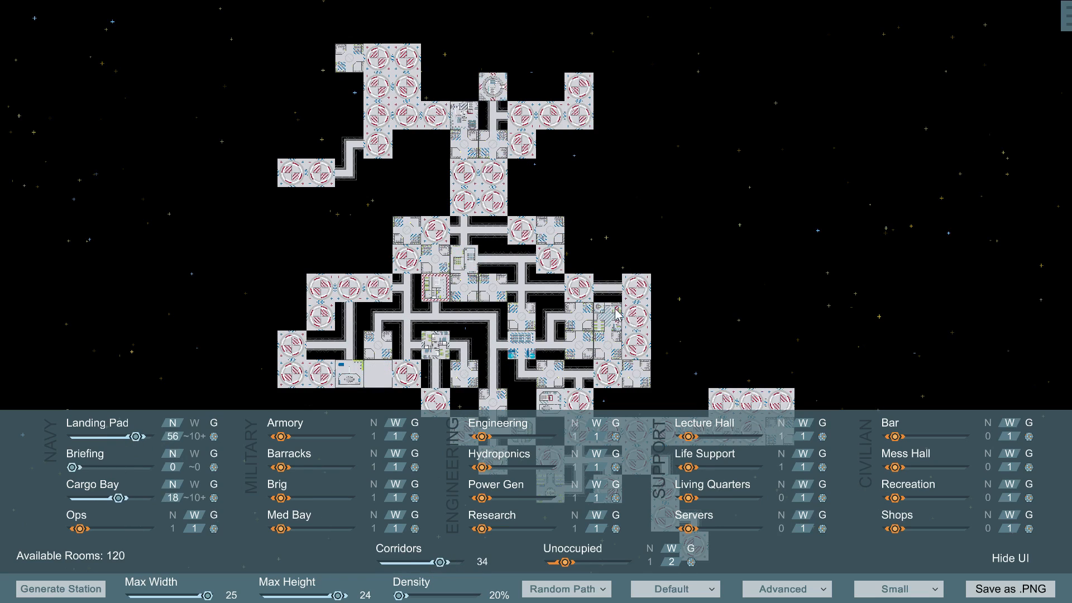
Step: Apply the Navy room preset to the station, and switch back to the Default preset
left_click(714, 589)
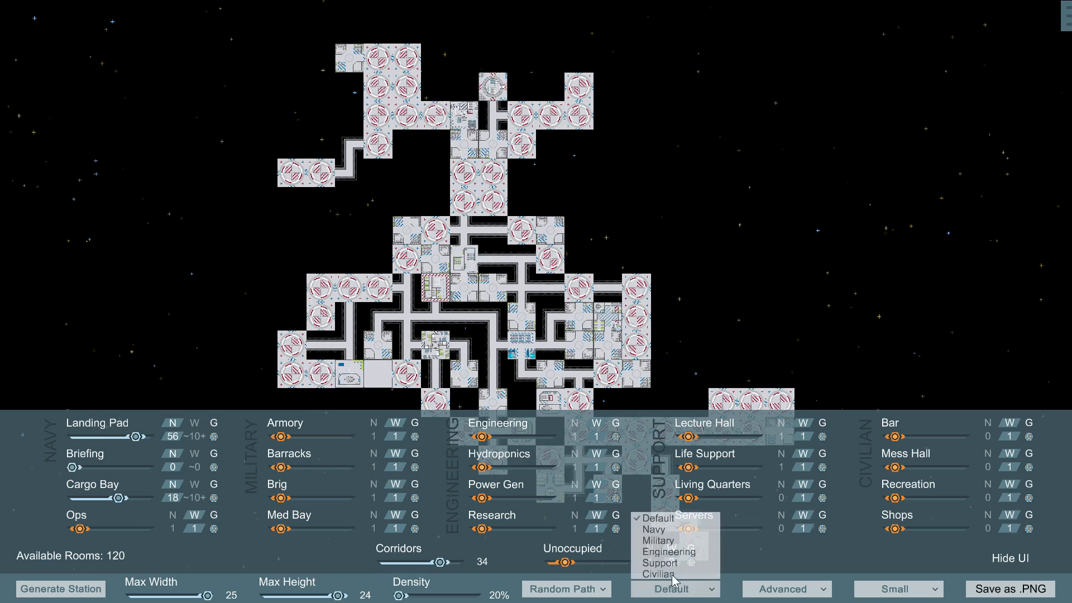
left_click(661, 528)
left_click(714, 592)
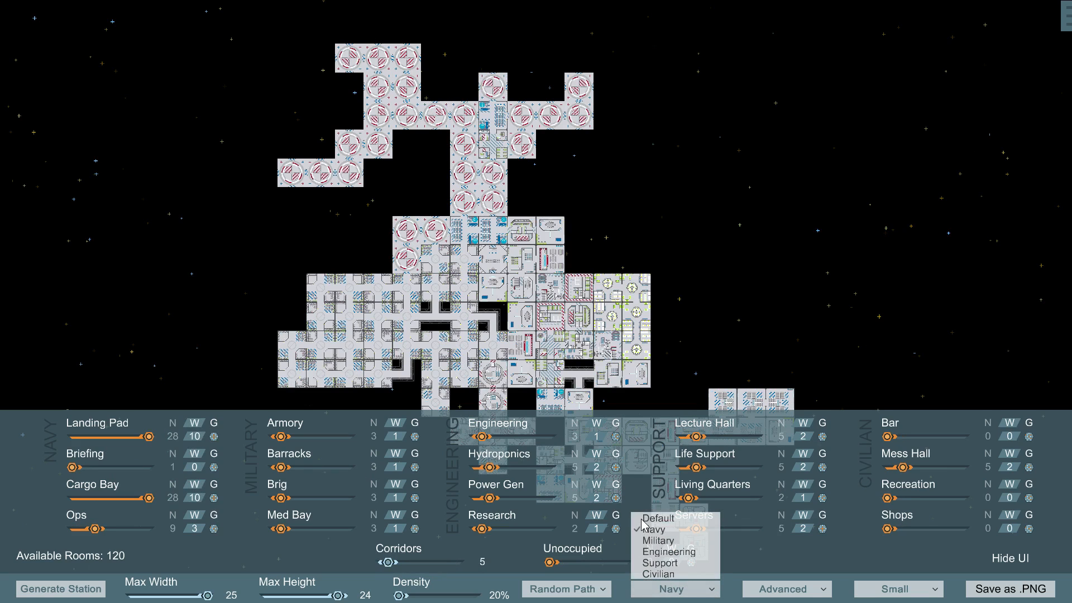
left_click(658, 518)
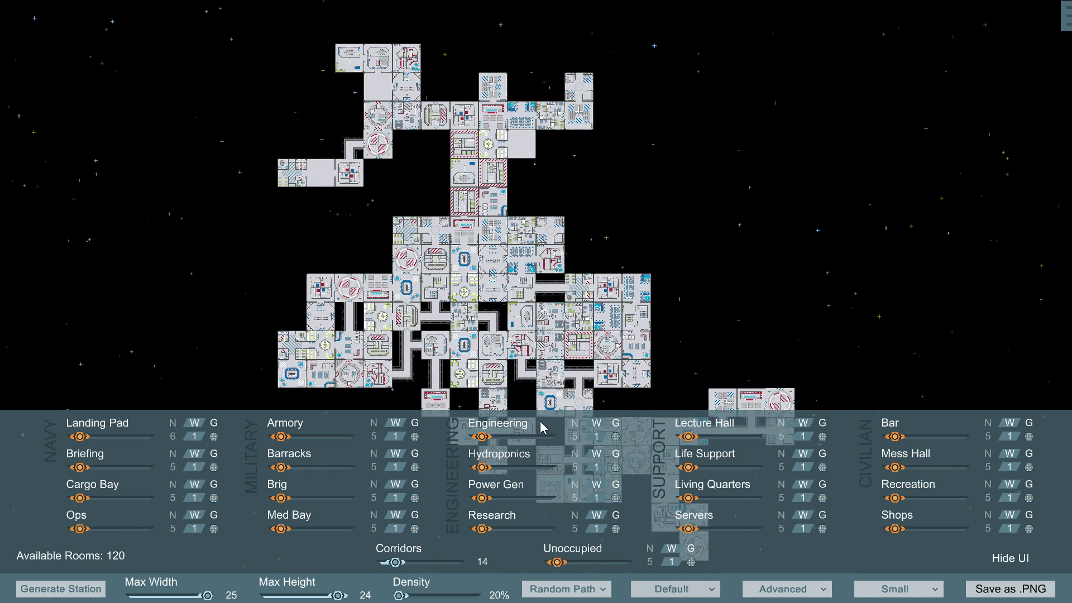
Step: Turn on grouping for Landing Pad and set it to a fixed number of 18 rooms
left_click_drag(493, 406, 499, 343)
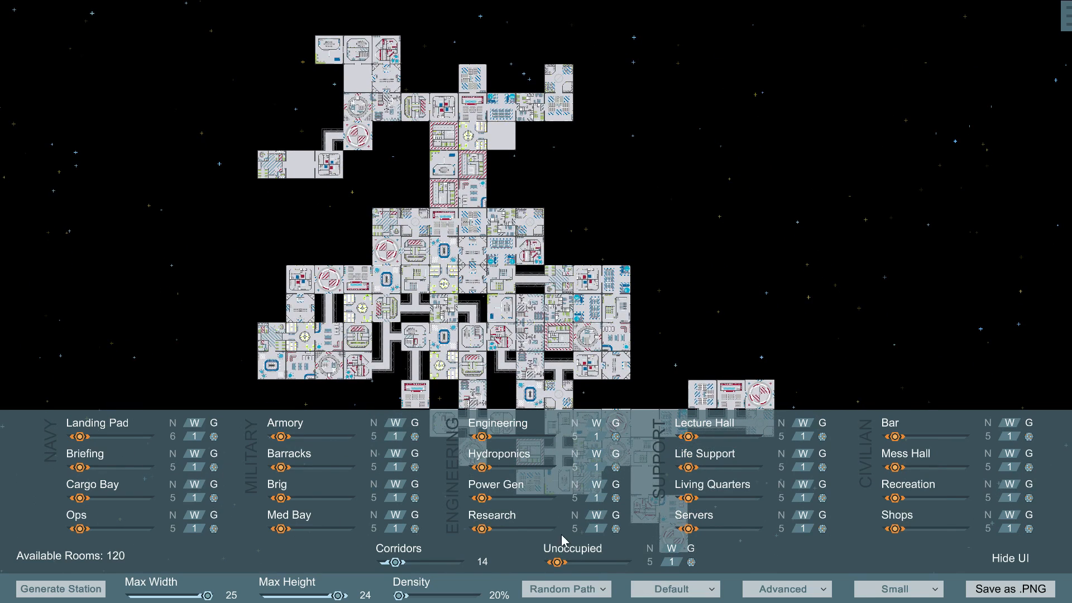
left_click_drag(481, 301, 508, 300)
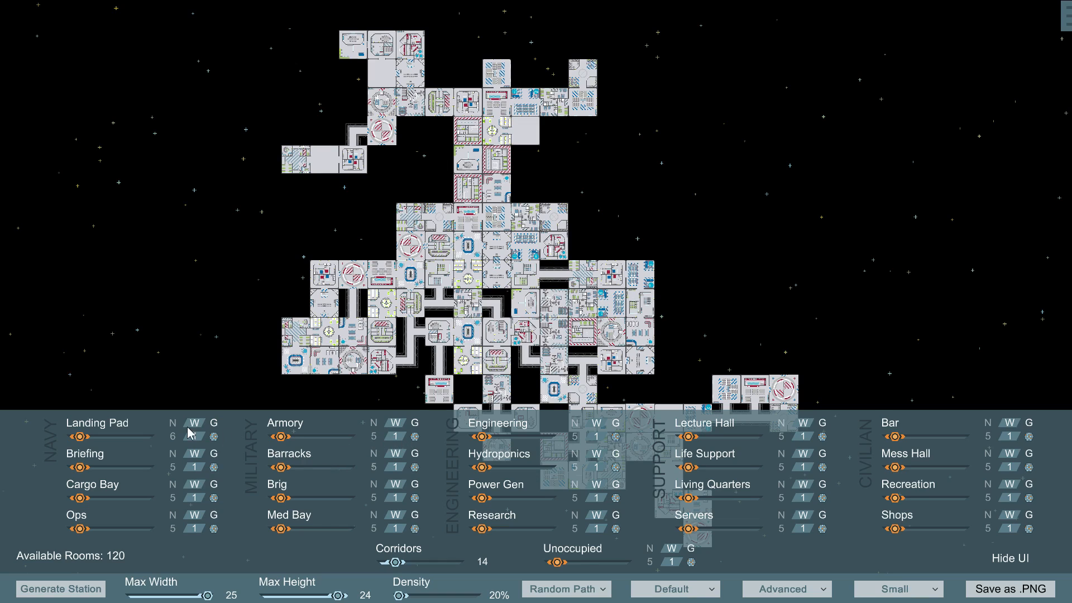
left_click(214, 437)
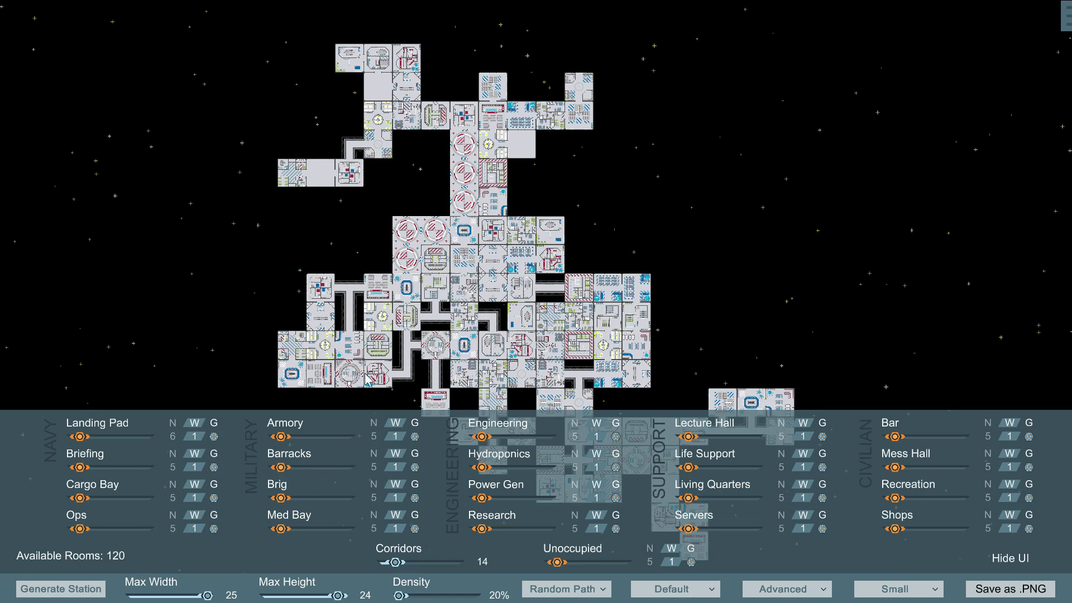
left_click_drag(377, 360, 361, 335)
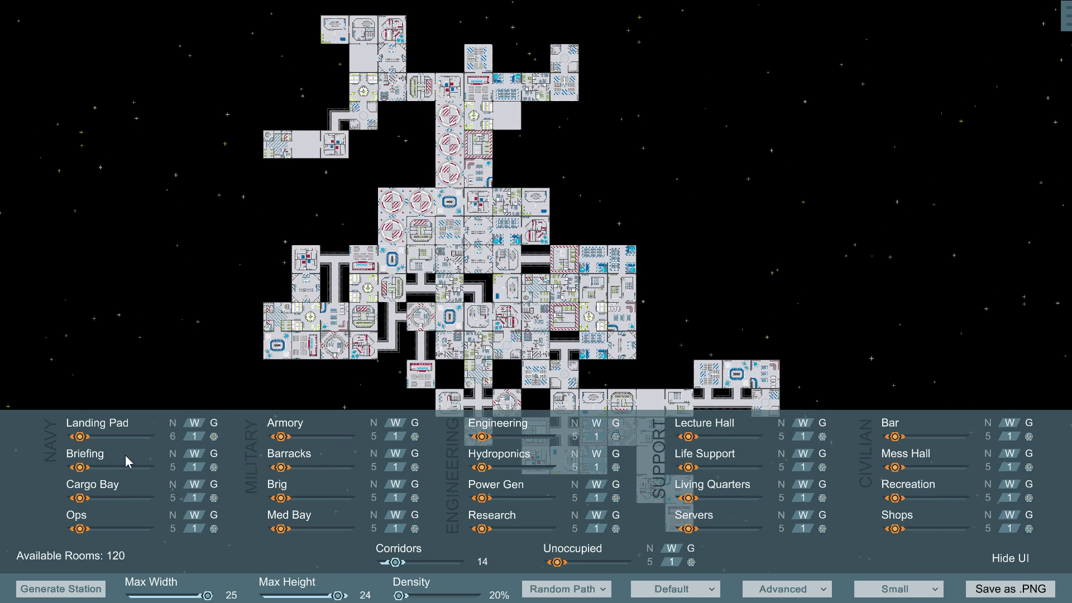
left_click(173, 423)
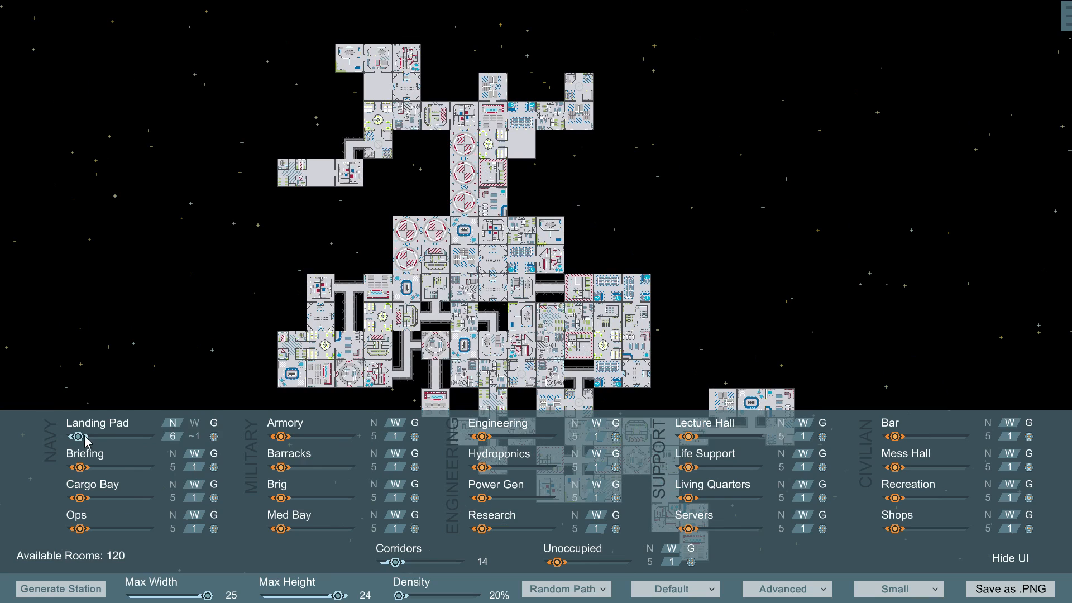
mouse_move(77, 437)
left_mouse_down()
mouse_move(122, 444)
mouse_move(92, 441)
left_mouse_up()
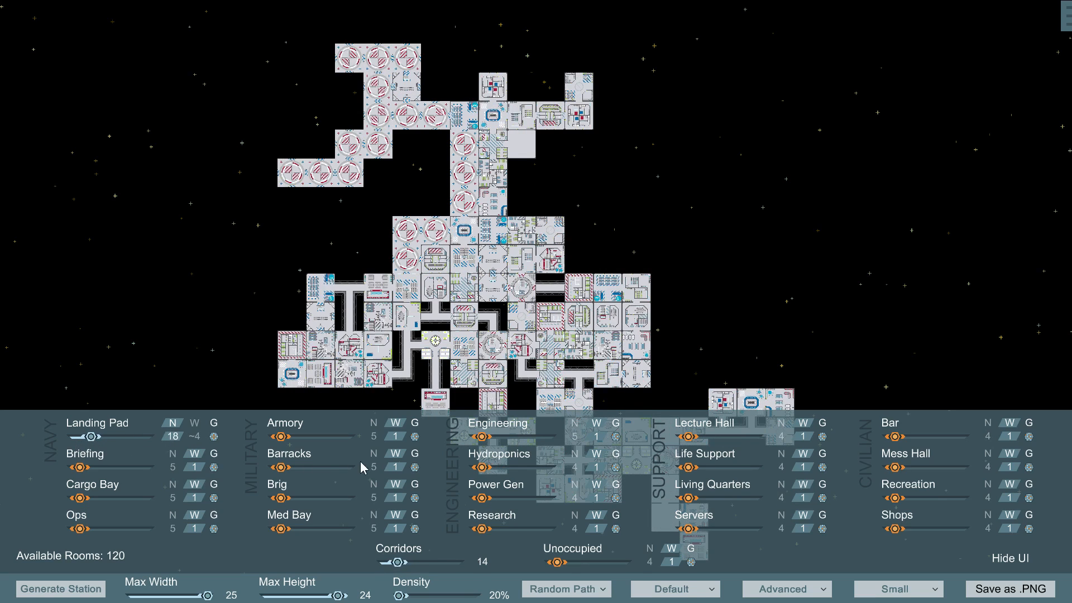
Step: Switch Armory to a fixed room number, set it to 13, and raise it to 85
left_click(374, 424)
left_click_drag(278, 439, 285, 443)
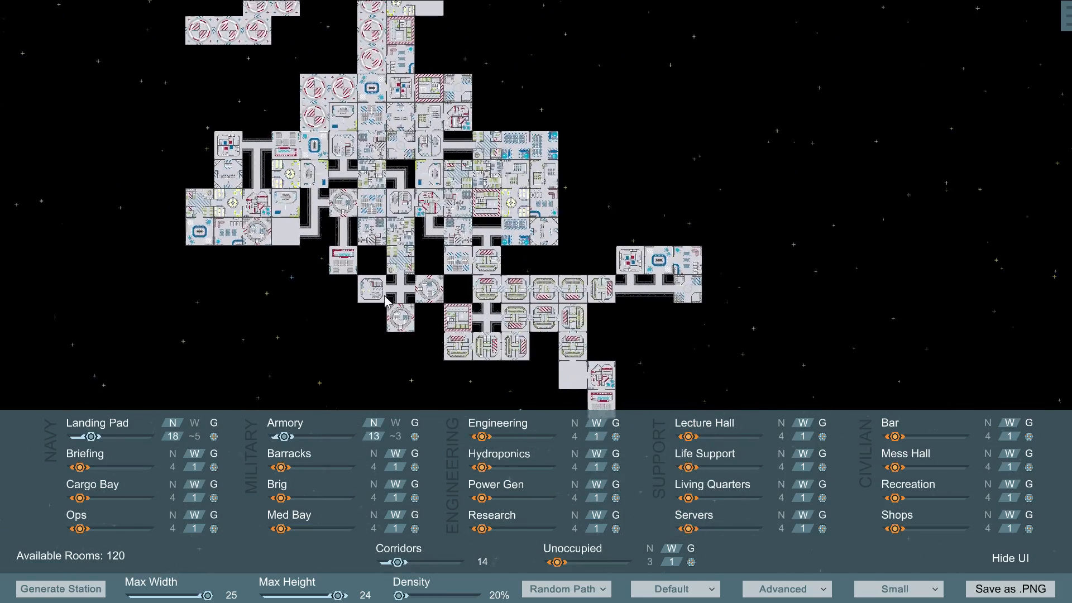
left_click_drag(283, 438, 350, 442)
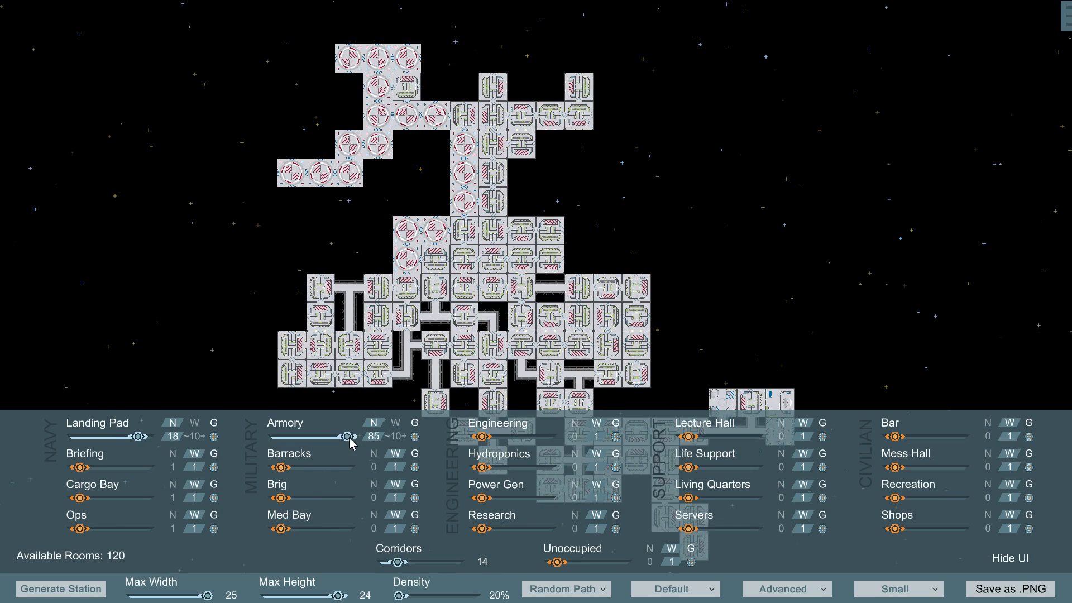
Step: Try the Navy preset once more and return all room settings to the Default preset
left_click(695, 593)
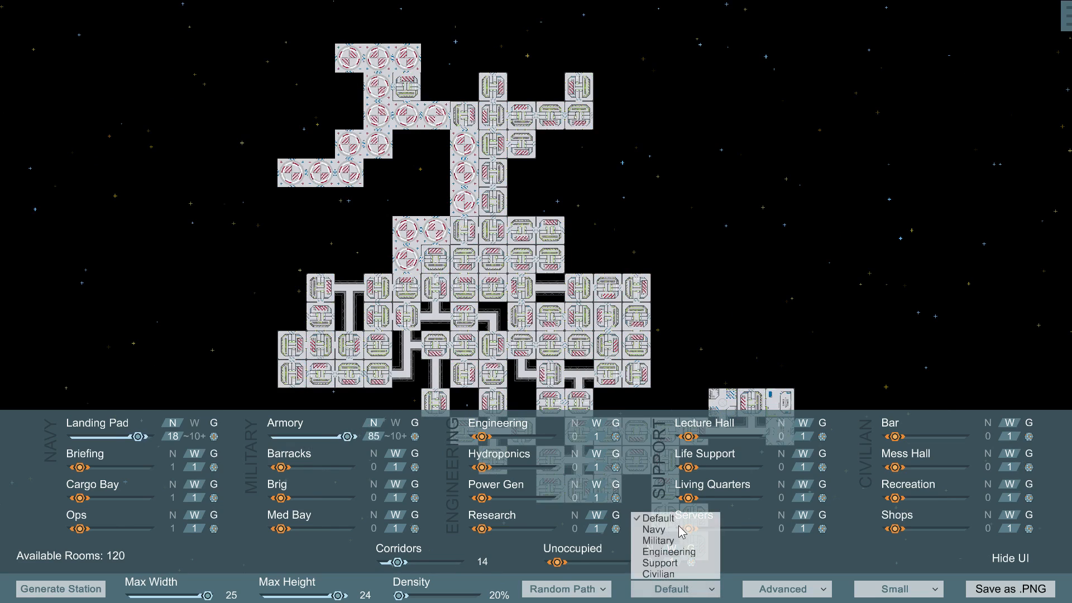
left_click(676, 529)
left_click(716, 595)
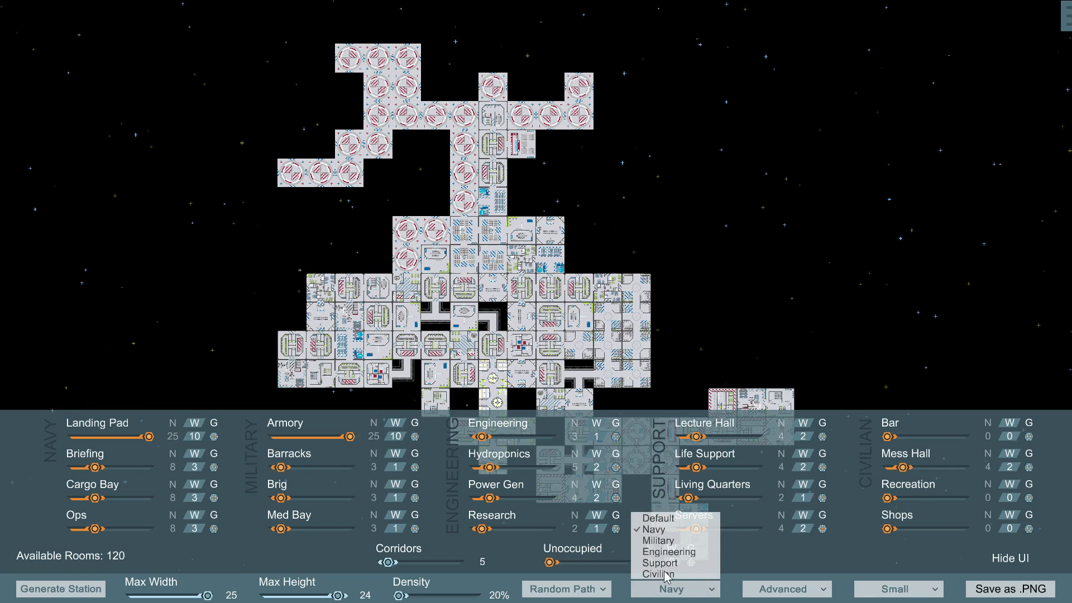
left_click(658, 519)
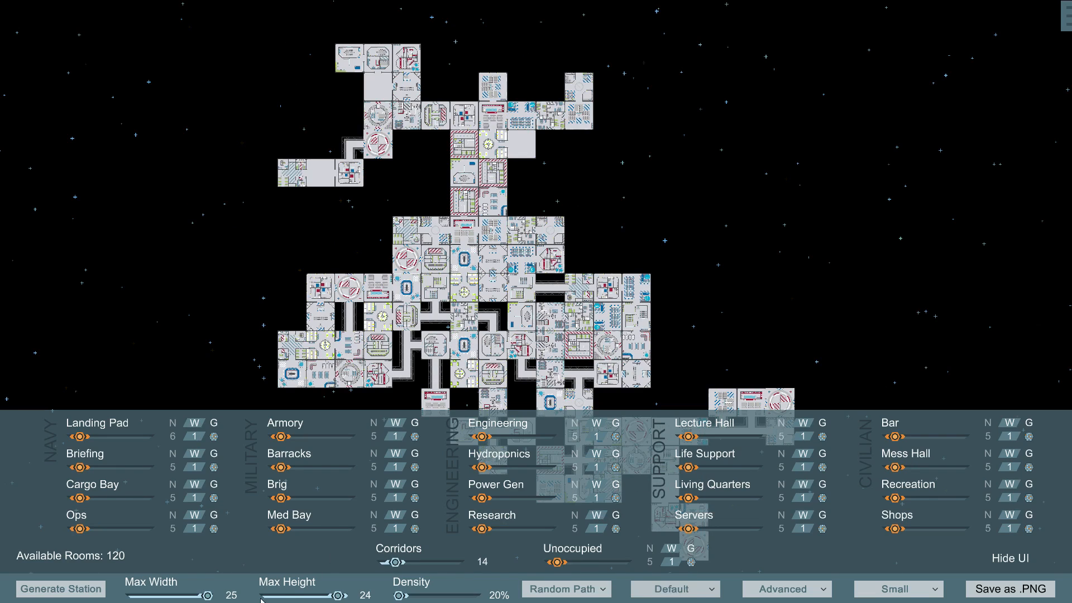
Step: Set the maximum station width and height to 10 each and raise the density to 100%
left_click_drag(207, 596, 161, 596)
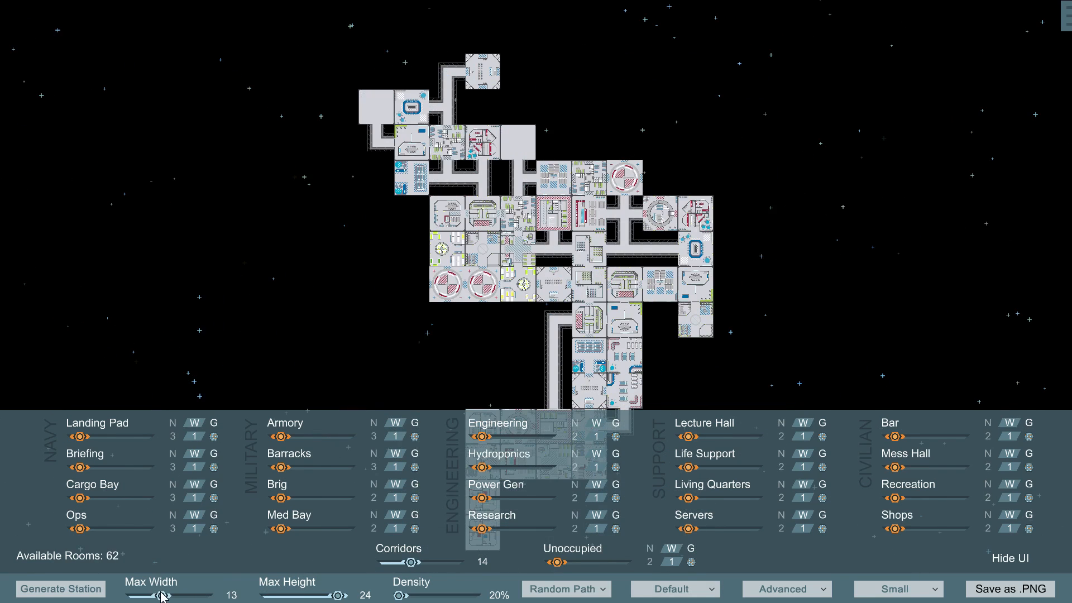
left_click_drag(337, 596, 289, 597)
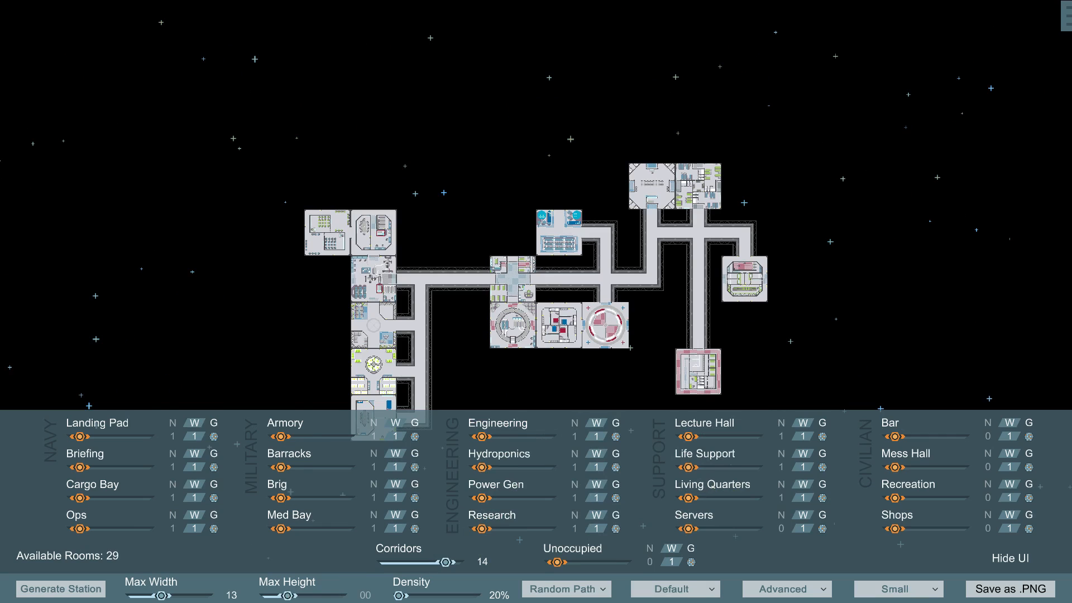
type("10")
key("Return")
left_click(234, 594)
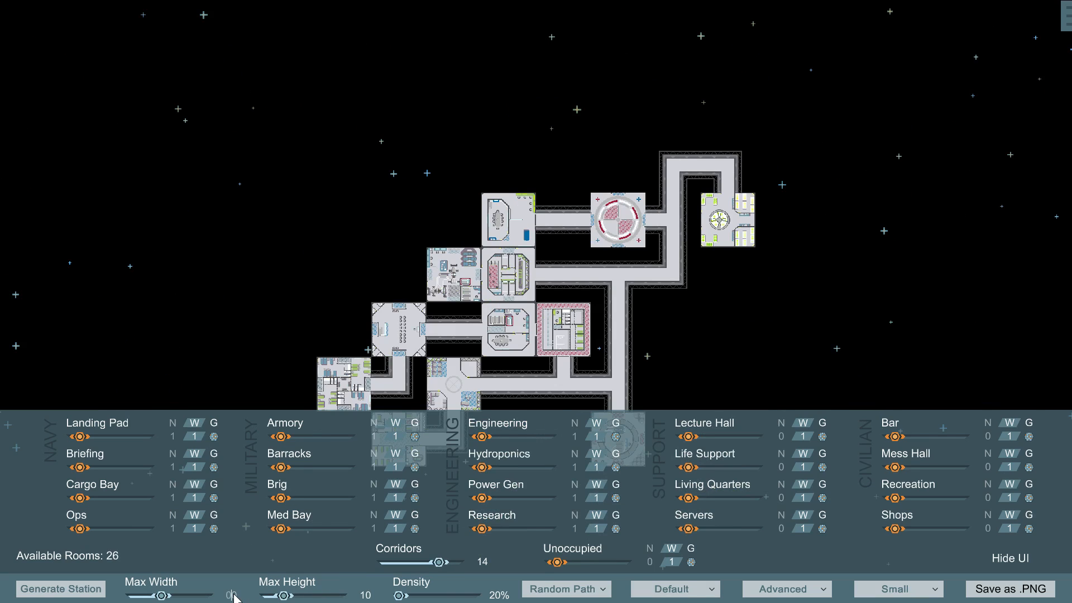
type("10")
key("Return")
left_click_drag(405, 595, 491, 596)
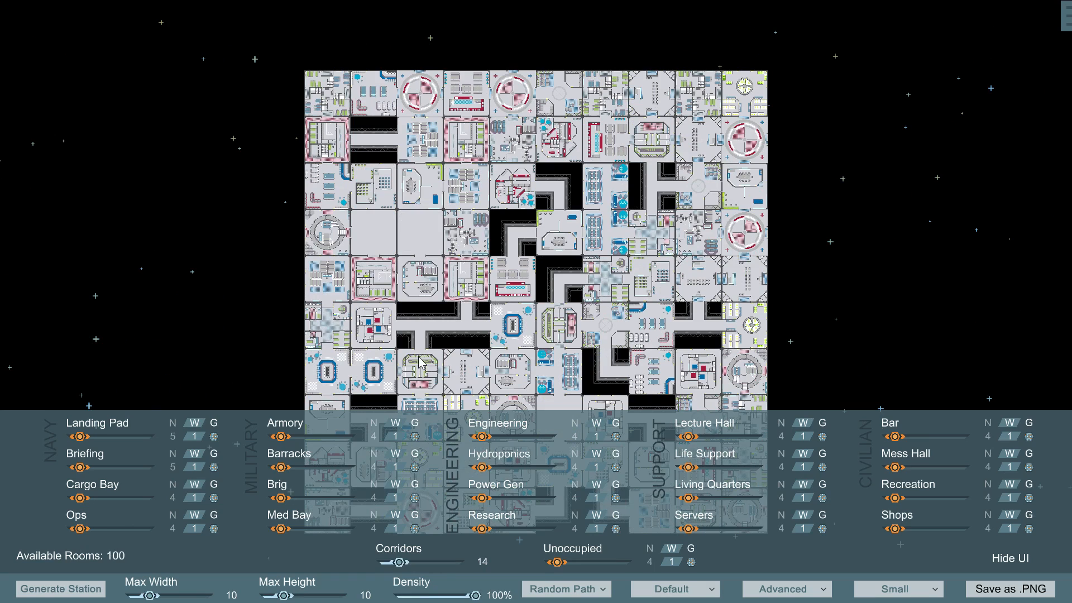
Step: Shrink the maximum station width and height to 5 each, and widen the maximum width to 7
left_click_drag(284, 596, 273, 597)
left_click_drag(149, 597, 129, 597)
left_click_drag(273, 597, 265, 597)
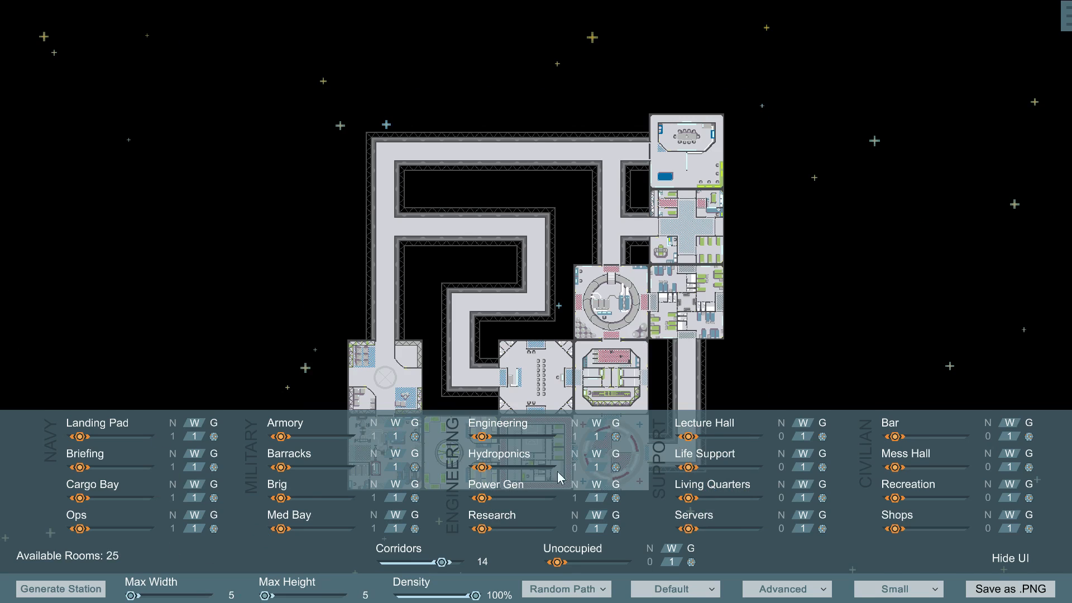
left_click_drag(136, 597, 143, 598)
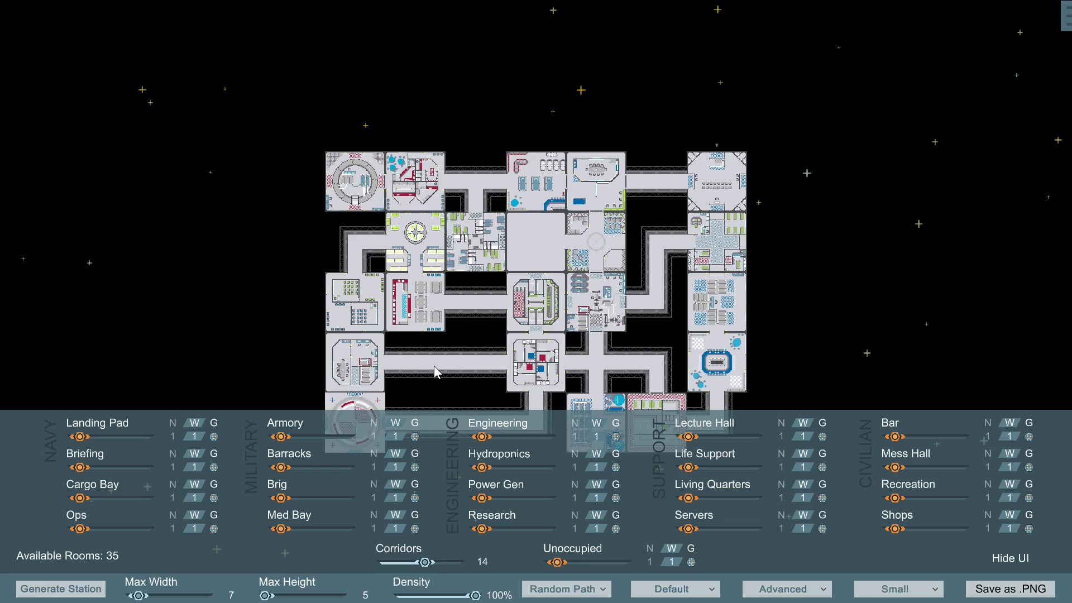
Step: Hide the interface, examine the generated station's rooms and corridors up close, and show the interface again
left_click(1012, 559)
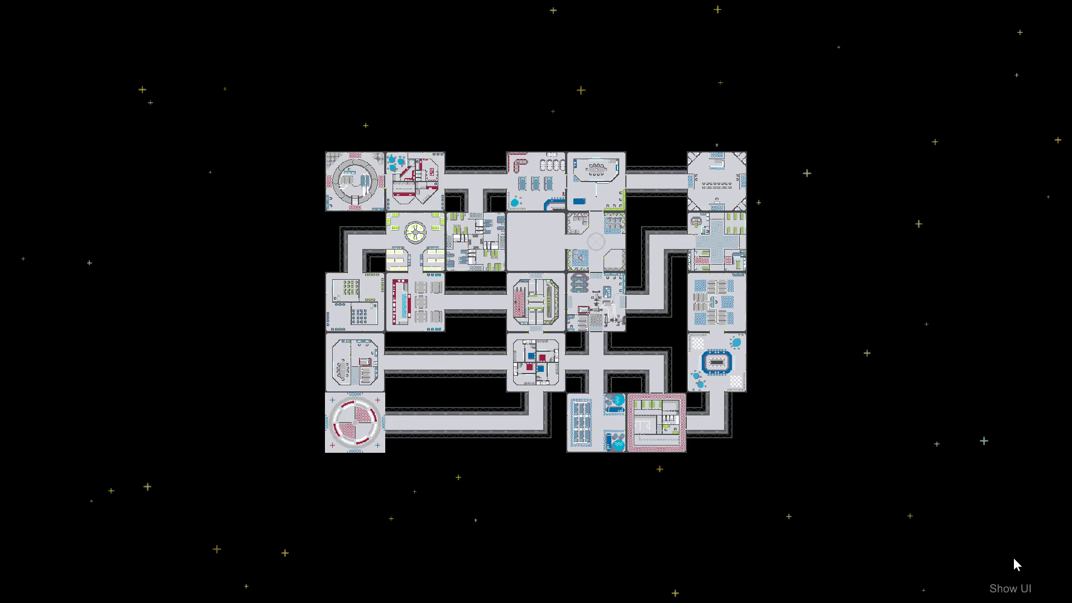
scroll(460, 375, "up", 5)
scroll(357, 298, "up", 1)
left_click_drag(312, 246, 641, 526)
left_click_drag(246, 183, 417, 333)
scroll(418, 333, "up", 2)
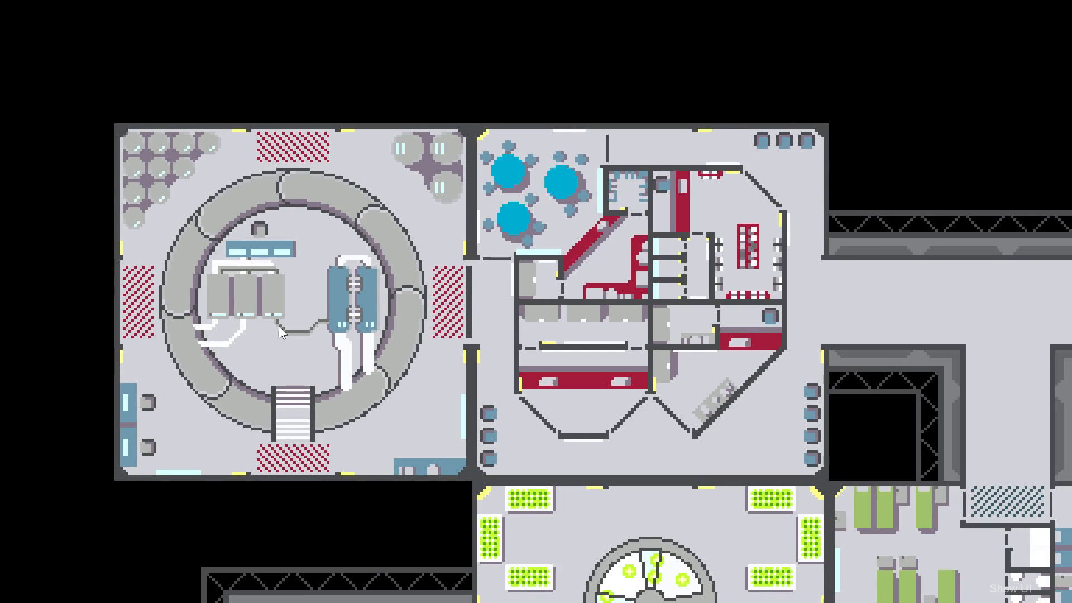
left_click_drag(319, 333, 349, 303)
scroll(717, 280, "down", 5)
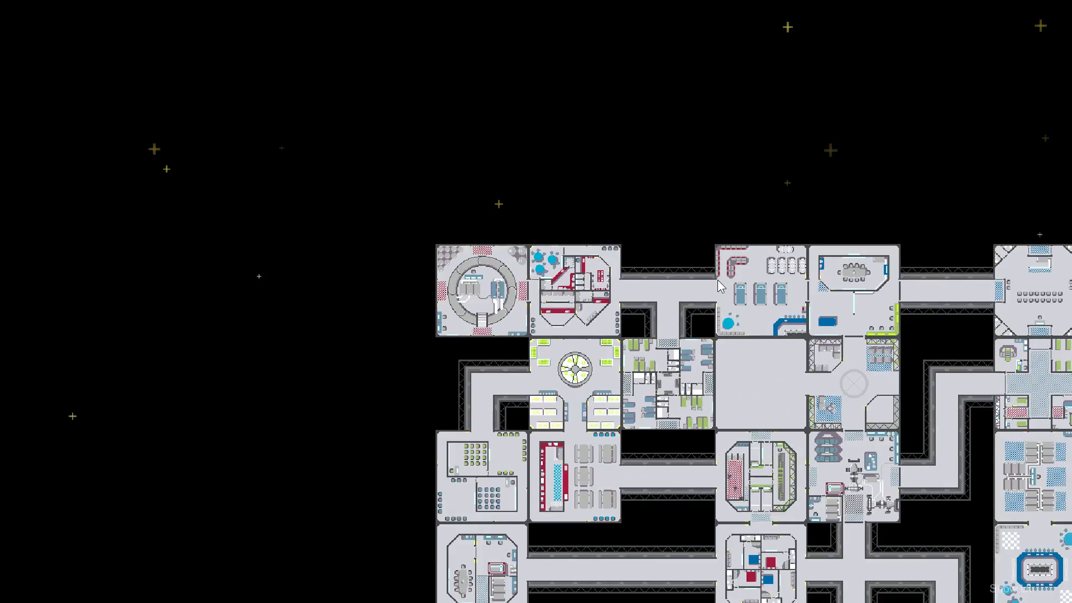
left_click_drag(648, 397, 387, 303)
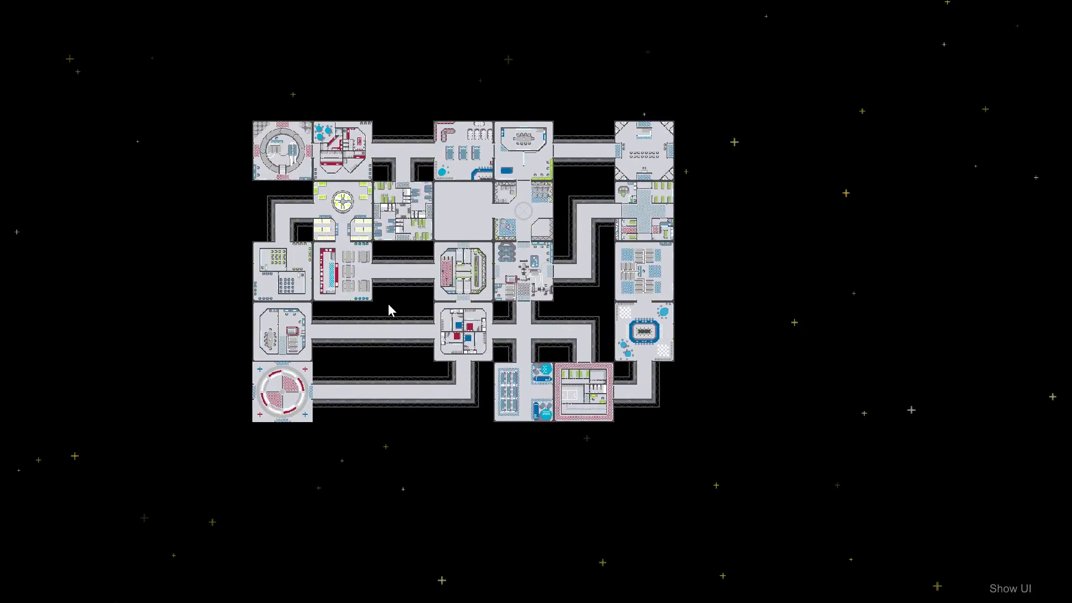
scroll(387, 303, "up", 6)
scroll(388, 303, "down", 6)
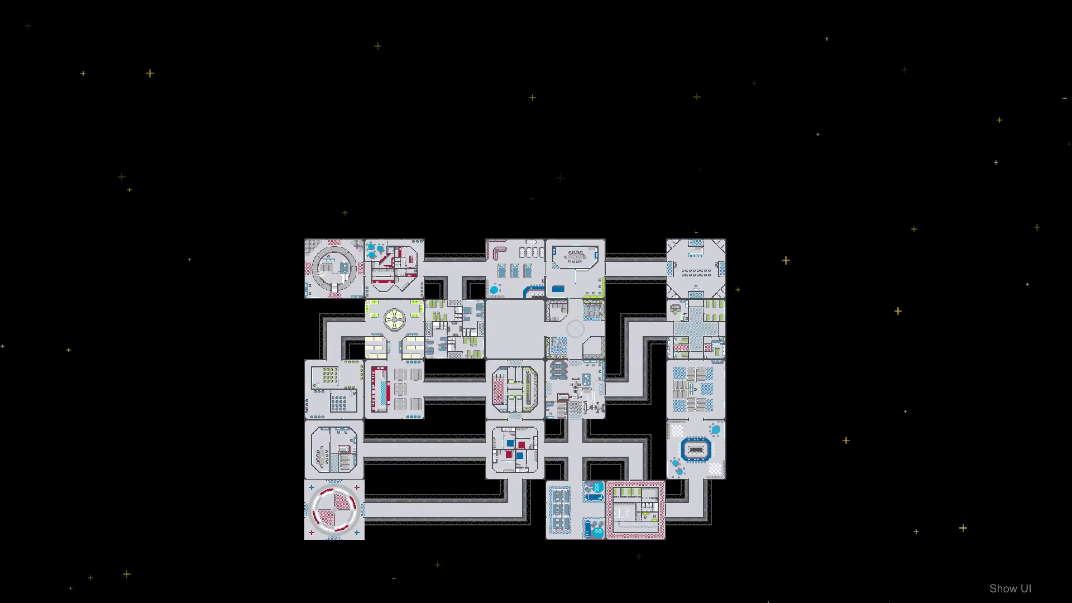
left_click(1020, 590)
Step: Hide the interface again and examine the round-ringed corner room and the room beside it in close-up
mouse_move(1067, 15)
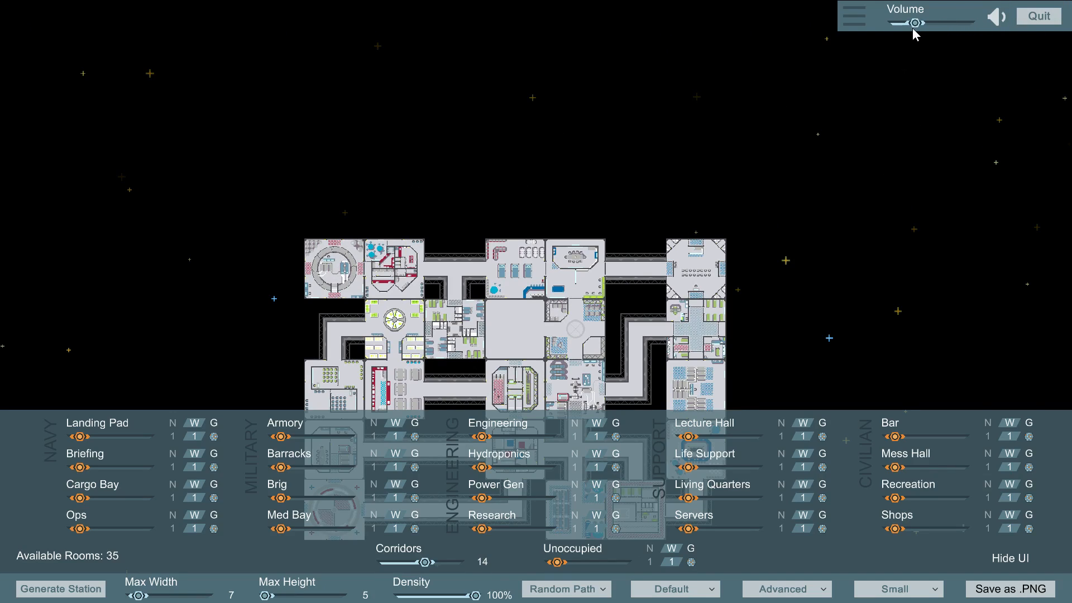
left_click(1017, 561)
scroll(393, 280, "up", 10)
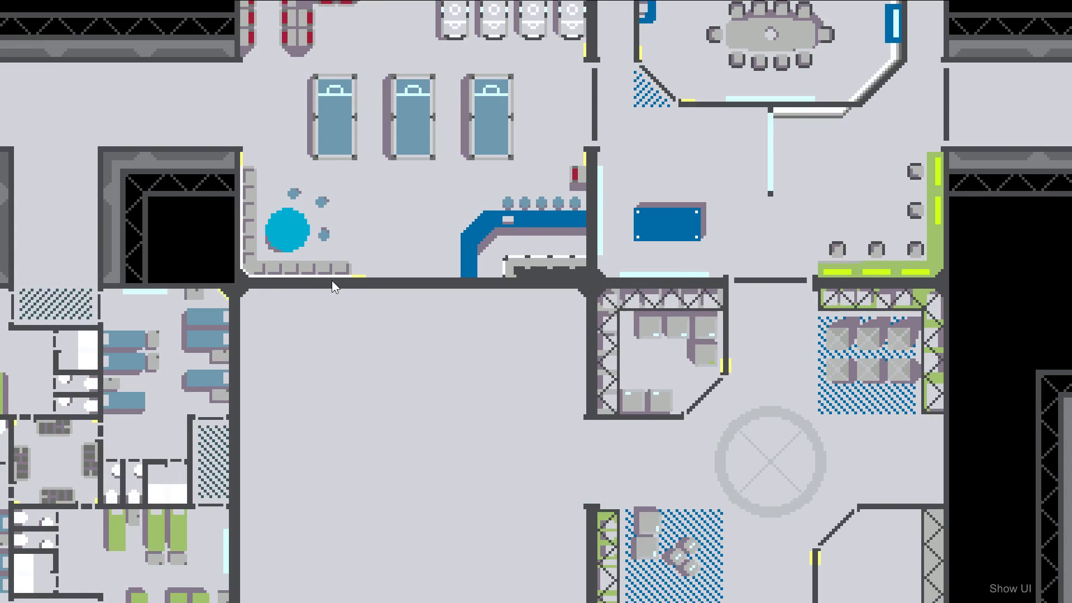
left_click_drag(331, 281, 937, 488)
left_click_drag(234, 327, 781, 380)
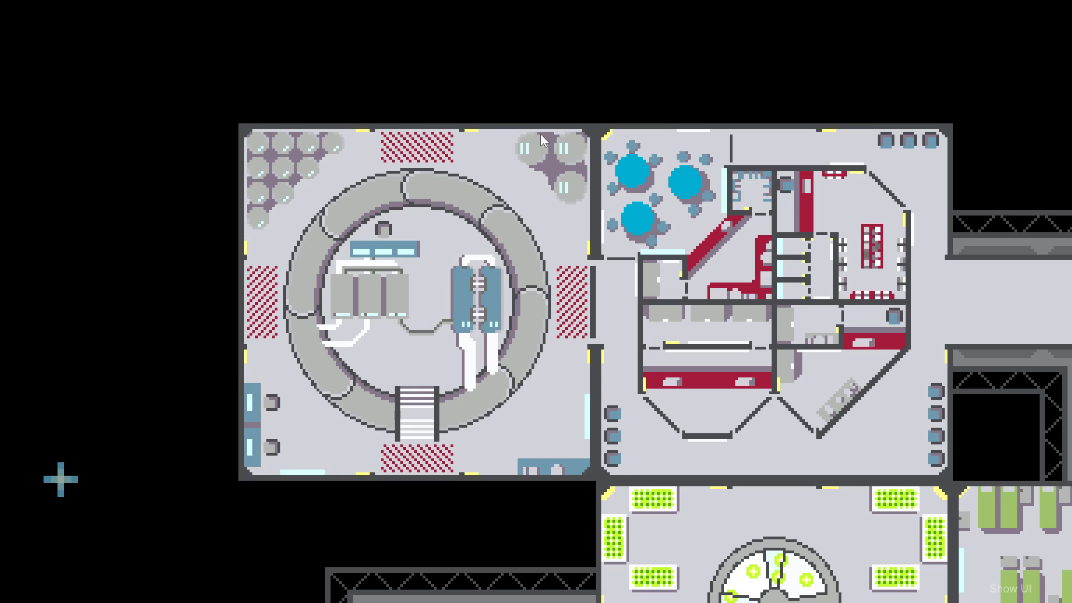
left_click_drag(549, 188, 503, 188)
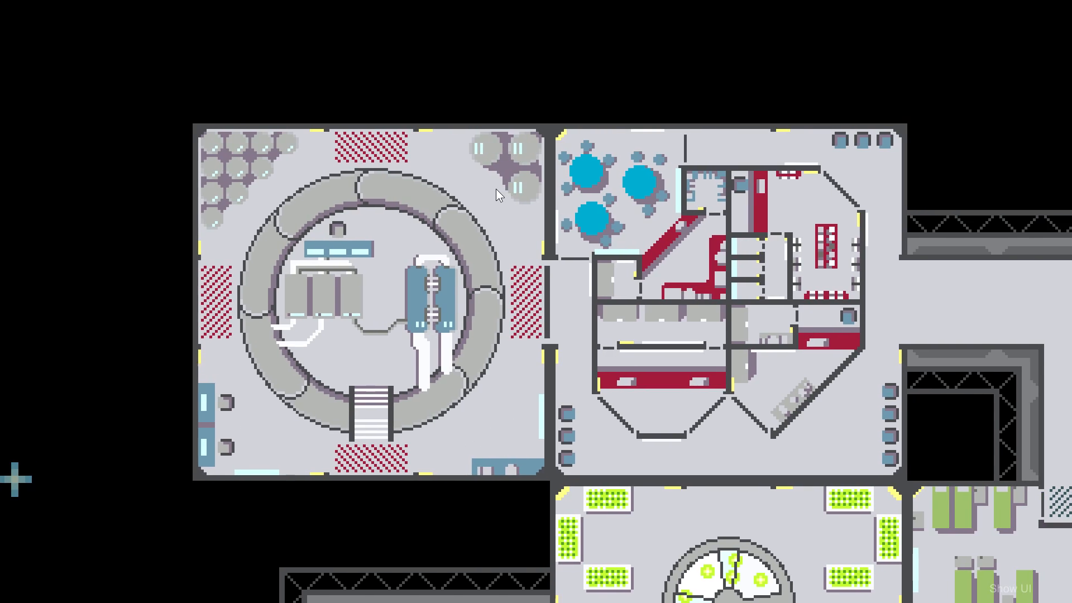
left_click_drag(415, 208, 300, 206)
left_click_drag(483, 234, 510, 224)
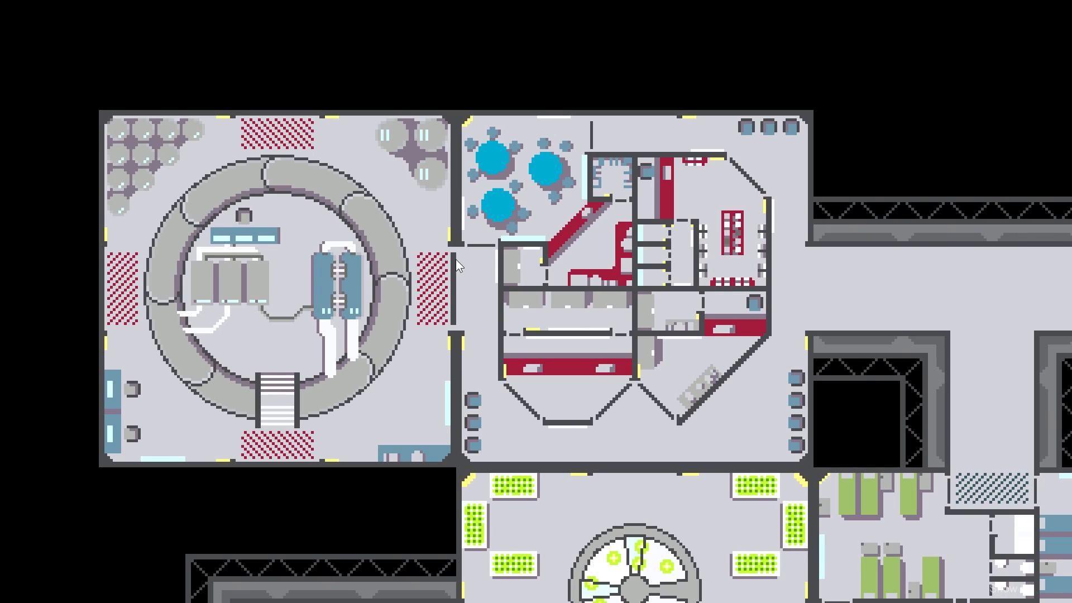
Step: Examine the station's top row of rooms in close-up, going east from the room with the red counters to the octagonal hall
left_click_drag(575, 321, 381, 317)
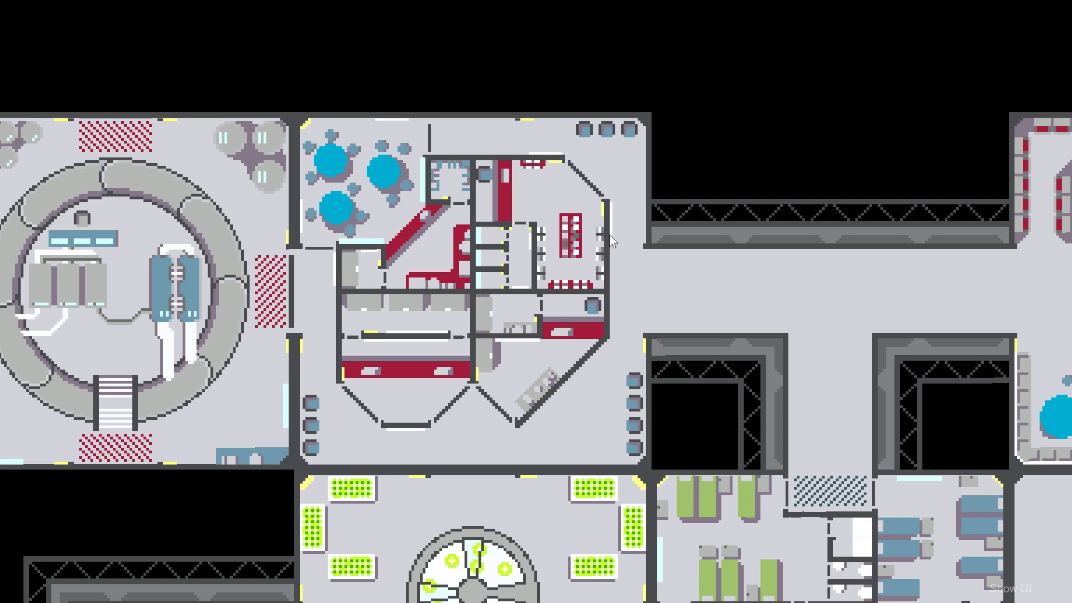
mouse_move(605, 313)
left_mouse_down()
mouse_move(536, 297)
mouse_move(390, 306)
left_mouse_up()
mouse_move(573, 304)
left_mouse_down()
mouse_move(379, 308)
mouse_move(520, 307)
mouse_move(395, 308)
mouse_move(406, 321)
left_mouse_up()
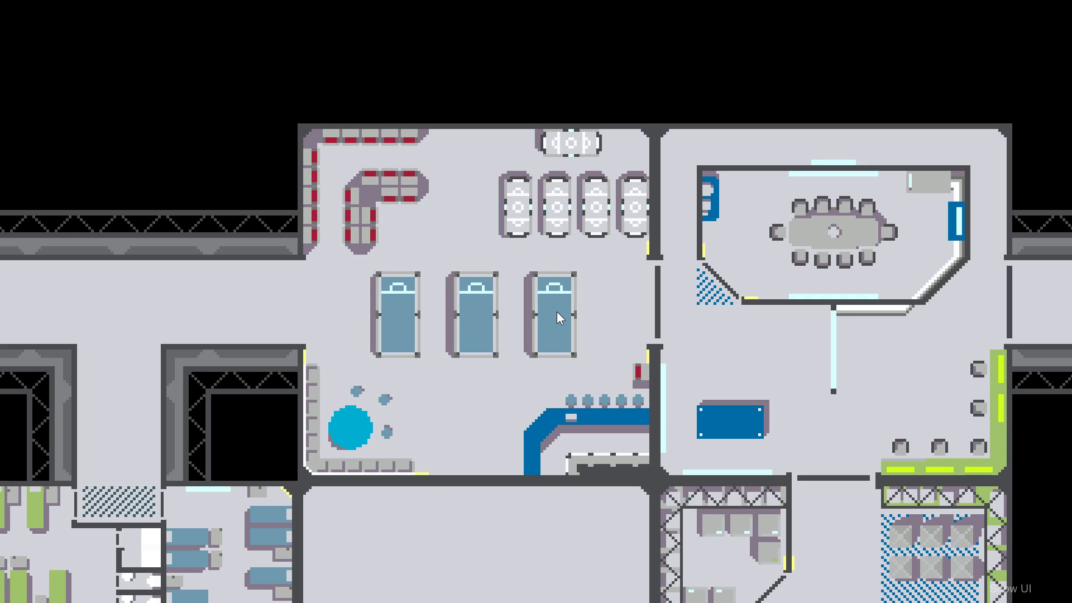
left_click_drag(524, 326, 498, 323)
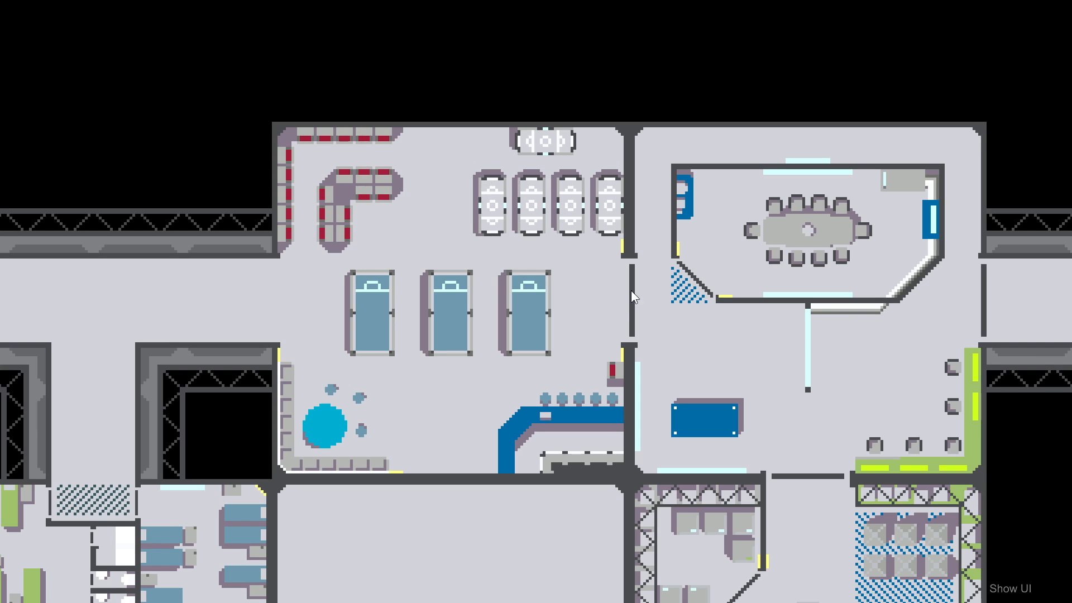
left_click_drag(594, 259, 444, 242)
left_click_drag(522, 264, 427, 284)
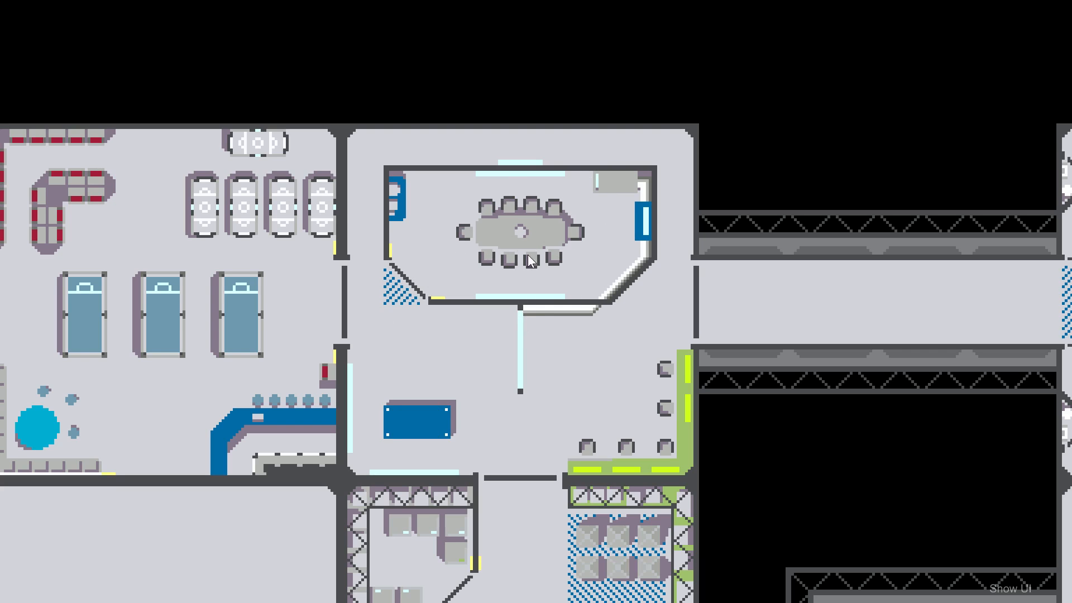
left_click_drag(743, 266, 470, 269)
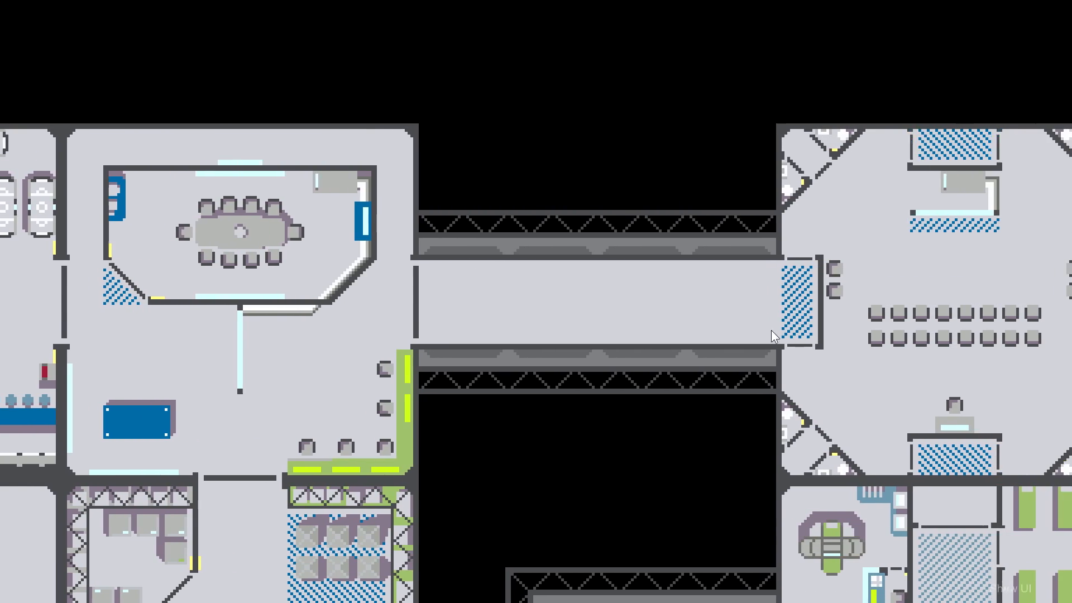
left_click_drag(786, 330, 478, 322)
left_click_drag(647, 356, 523, 306)
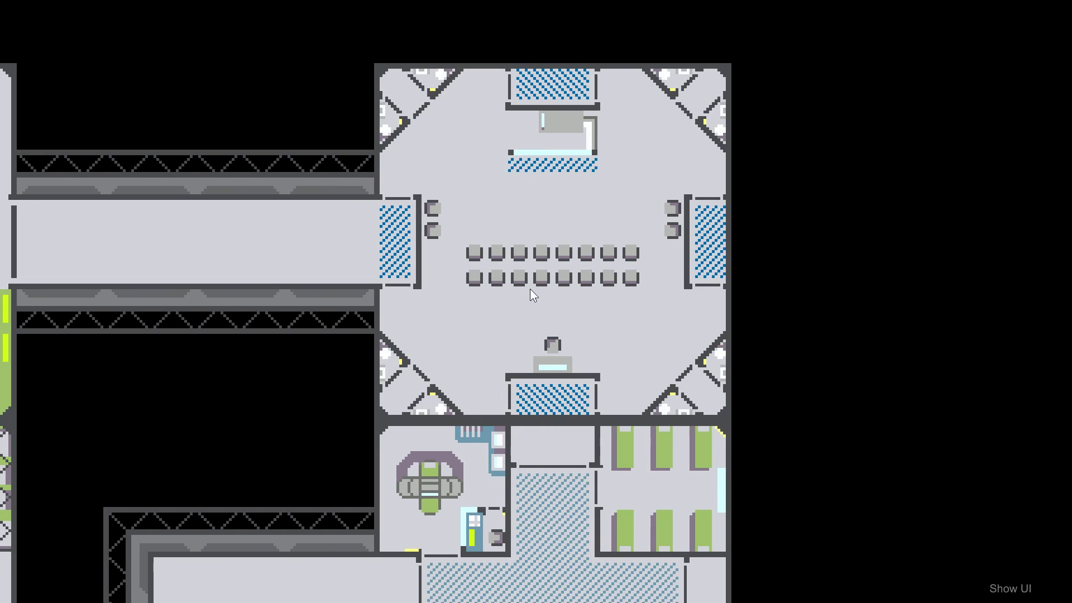
Step: Follow the top-row corridor back west and examine the medical room directly below the octagonal hall
left_click_drag(454, 336, 654, 332)
left_click_drag(461, 319, 603, 277)
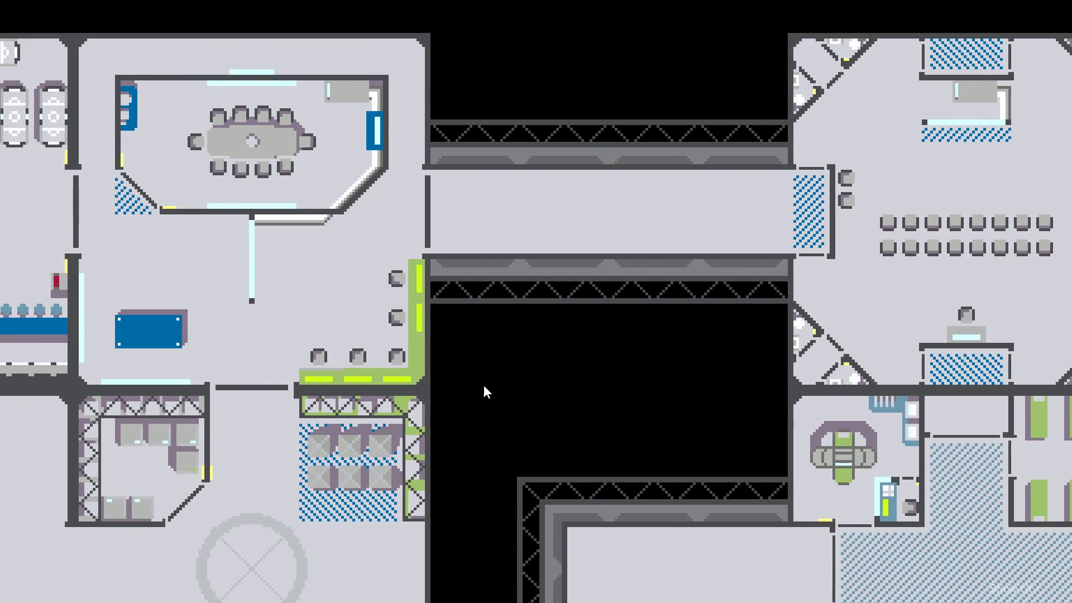
left_click_drag(655, 468, 531, 236)
left_click_drag(725, 380, 523, 283)
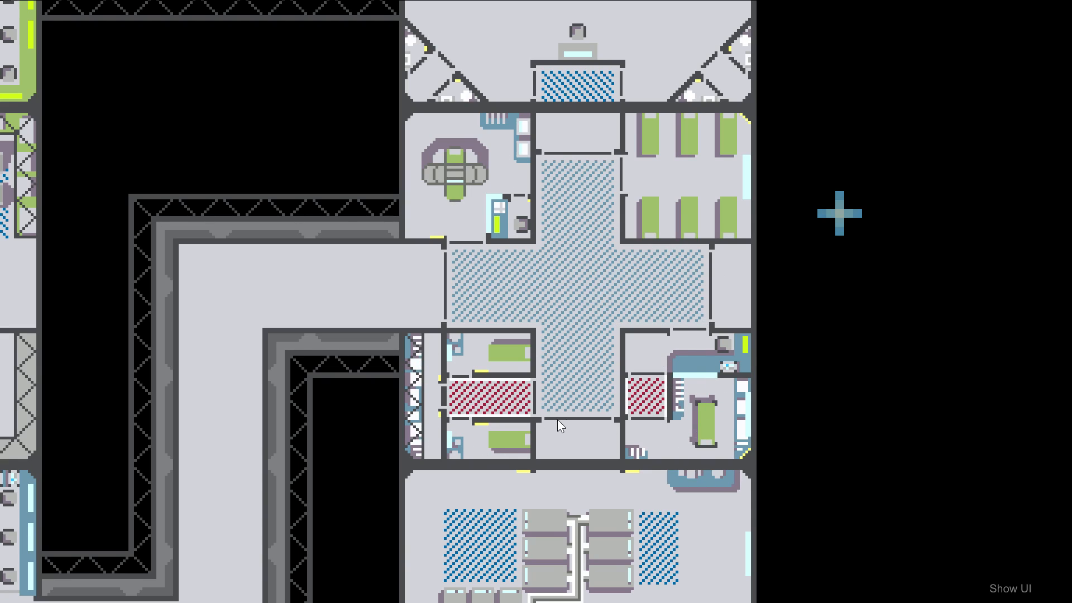
left_click_drag(559, 425, 566, 401)
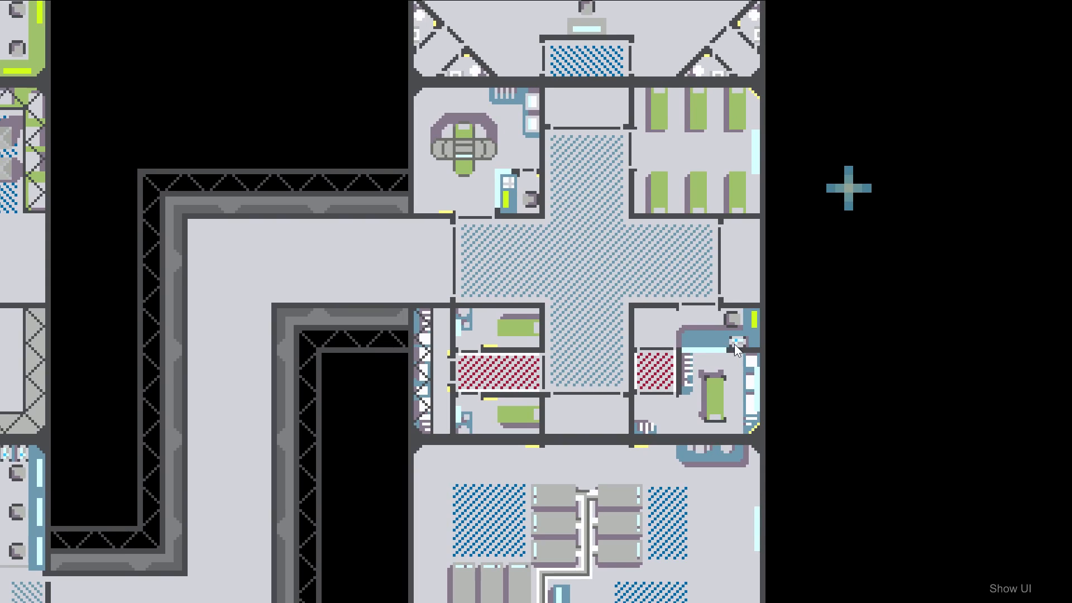
Step: Examine the second row of rooms westwards, covering the cargo storage room, the empty room and the sleeping quarters
left_click_drag(290, 330, 636, 346)
left_click_drag(403, 338, 550, 336)
left_click_drag(273, 323, 560, 330)
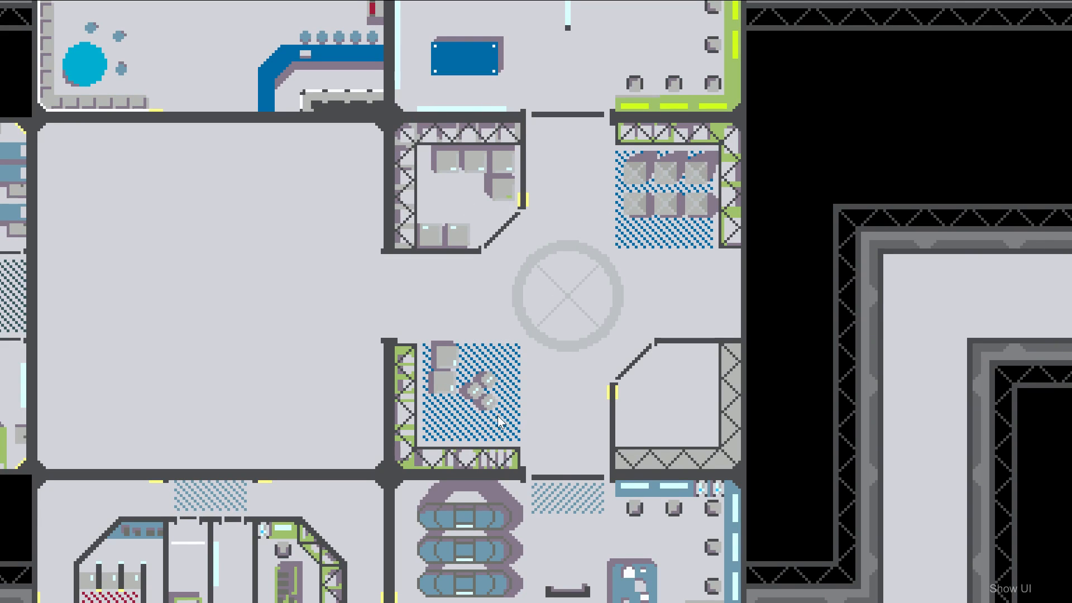
left_click_drag(344, 314, 624, 285)
left_click_drag(454, 288, 568, 303)
left_click_drag(475, 311, 764, 283)
left_click_drag(449, 280, 509, 317)
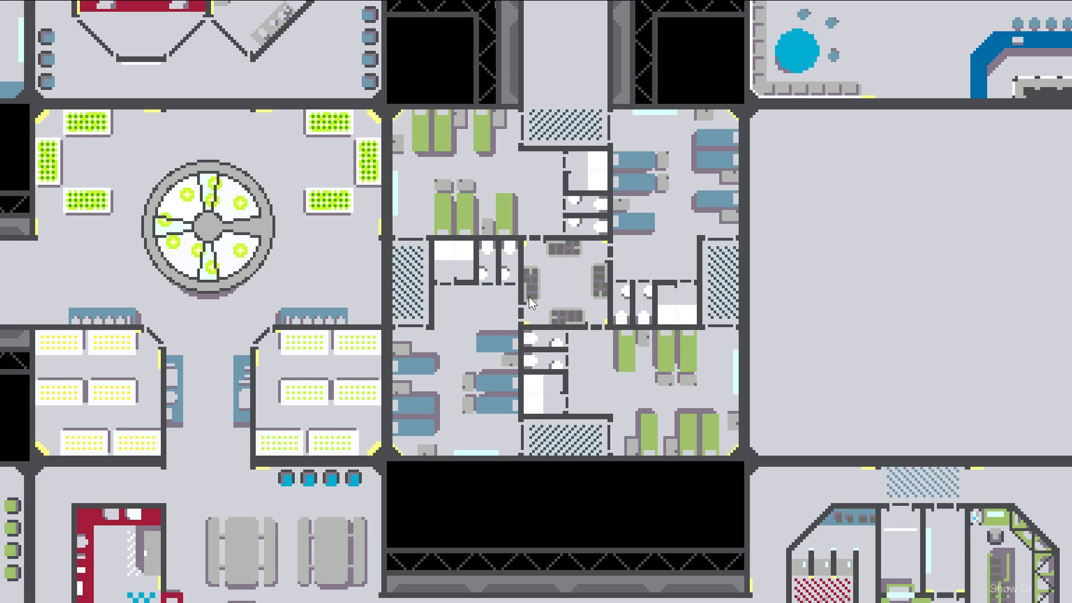
Step: Examine the plant-growing room with the round central planter and the bent corridor beside it
left_click_drag(339, 339, 525, 340)
left_click_drag(291, 343, 474, 347)
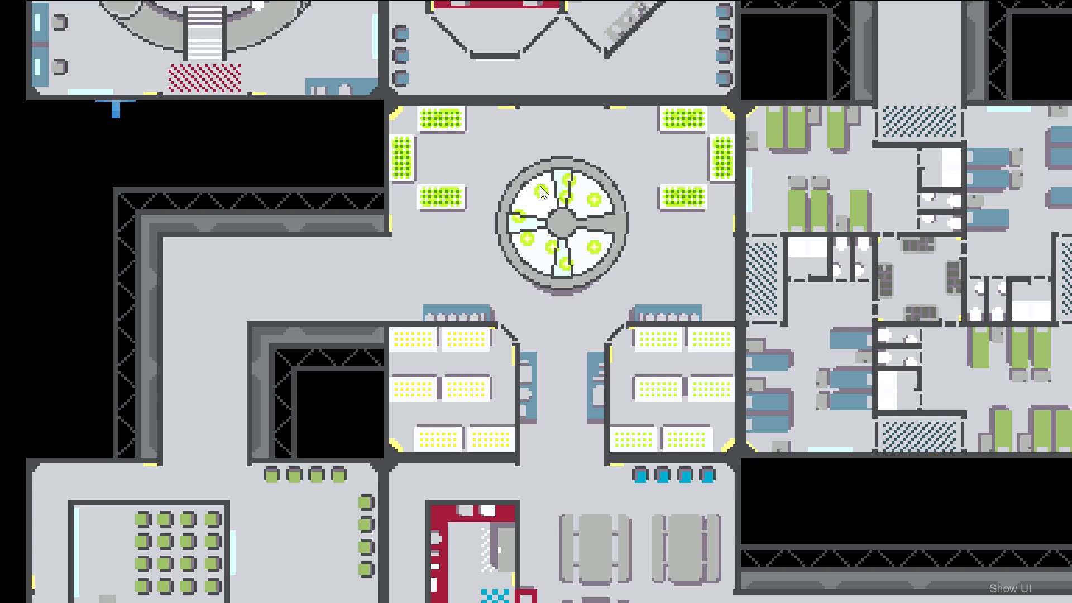
left_click_drag(386, 334, 435, 338)
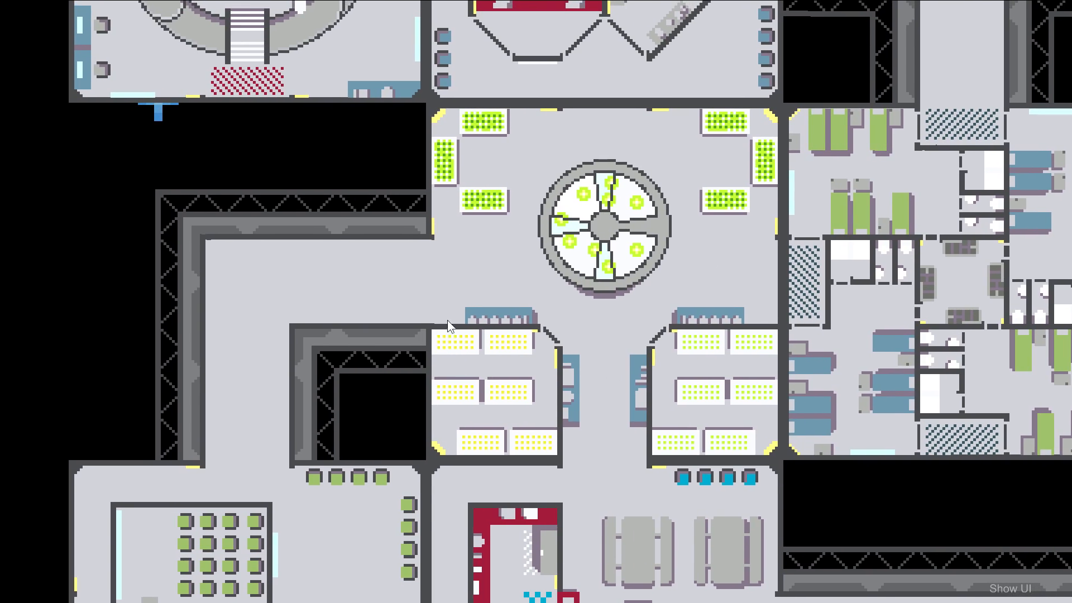
Step: Examine the room with two classrooms of green and blue seats in the third row
left_click_drag(362, 266, 676, 271)
left_click_drag(681, 379, 699, 178)
mouse_move(679, 308)
left_mouse_down()
mouse_move(671, 279)
mouse_move(694, 262)
left_mouse_up()
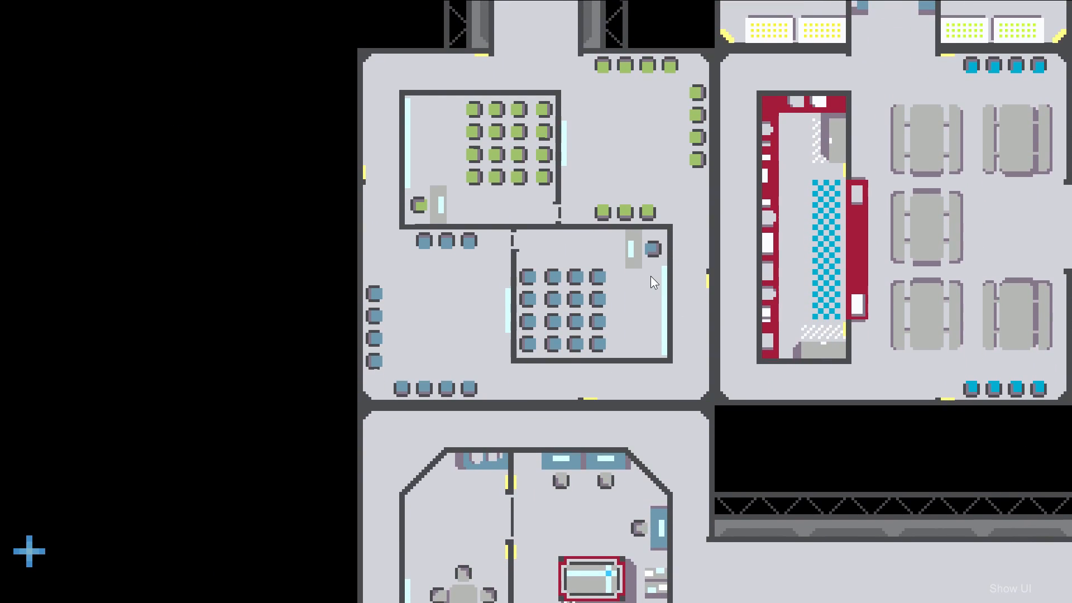
left_click_drag(651, 276, 695, 309)
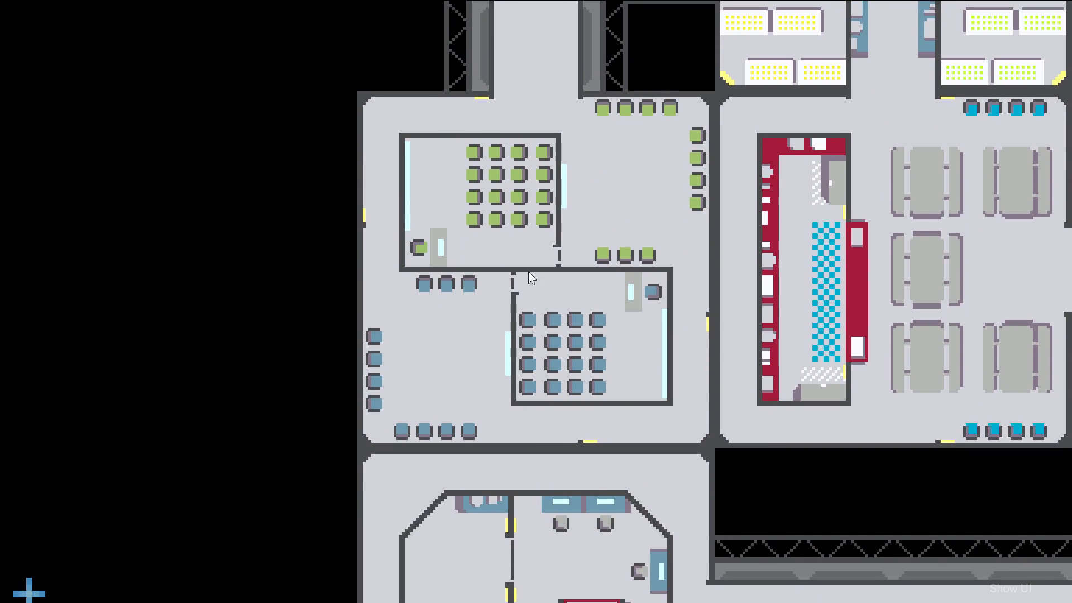
left_click_drag(557, 290, 535, 300)
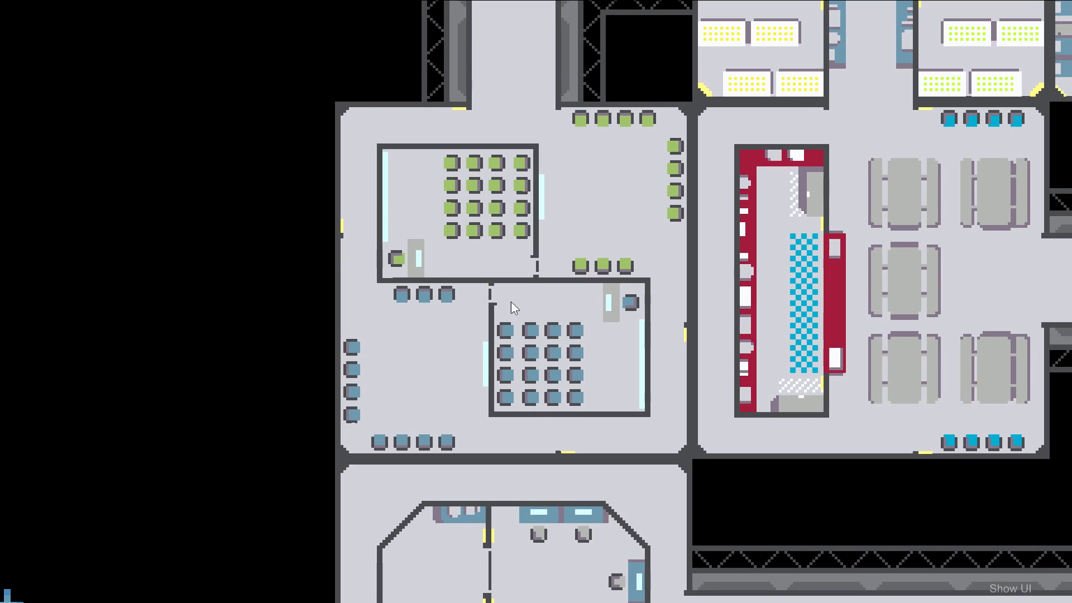
Step: Examine the mess hall with its red kitchen counters and the corridor leading east from it
mouse_move(806, 272)
left_mouse_down()
mouse_move(766, 294)
mouse_move(547, 292)
left_mouse_up()
left_click_drag(717, 309, 574, 319)
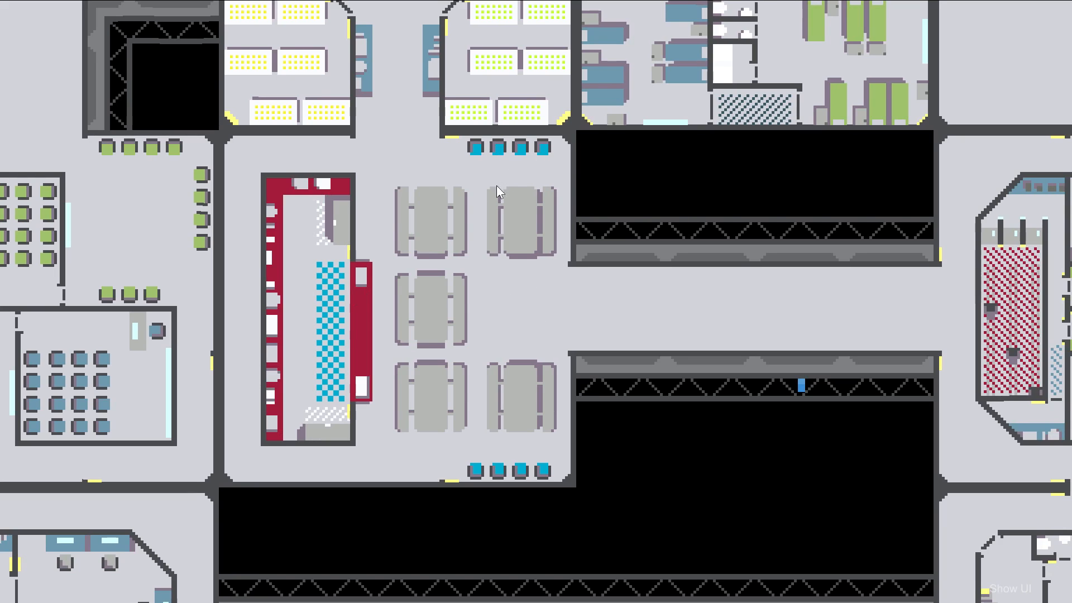
left_click_drag(661, 315, 531, 319)
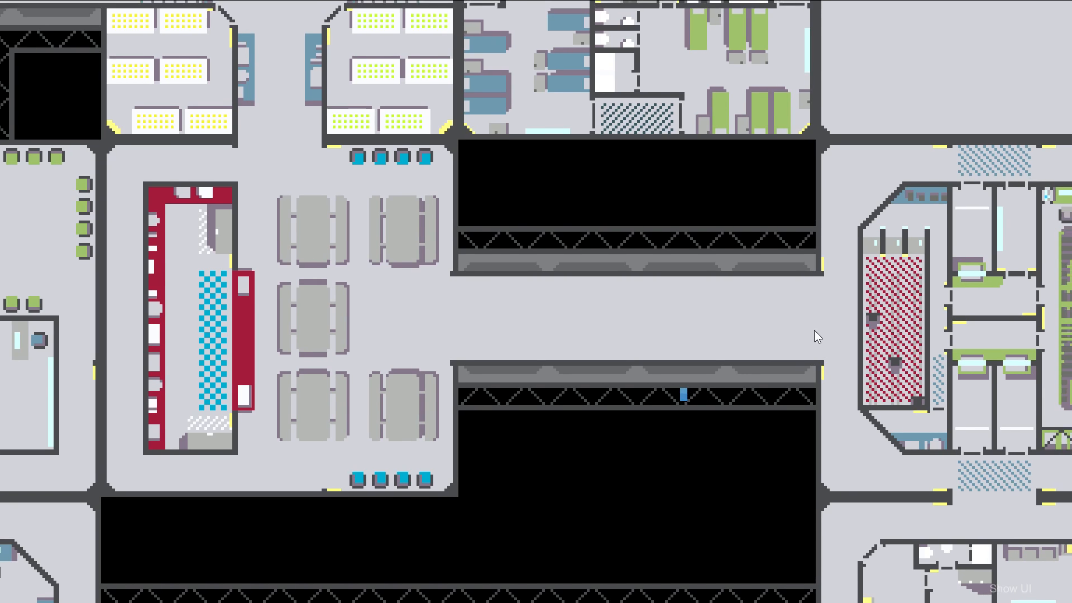
Step: Examine the room with the red shooting range and the machinery-filled laboratory next to it
left_click_drag(814, 330, 444, 307)
left_click_drag(669, 315, 567, 313)
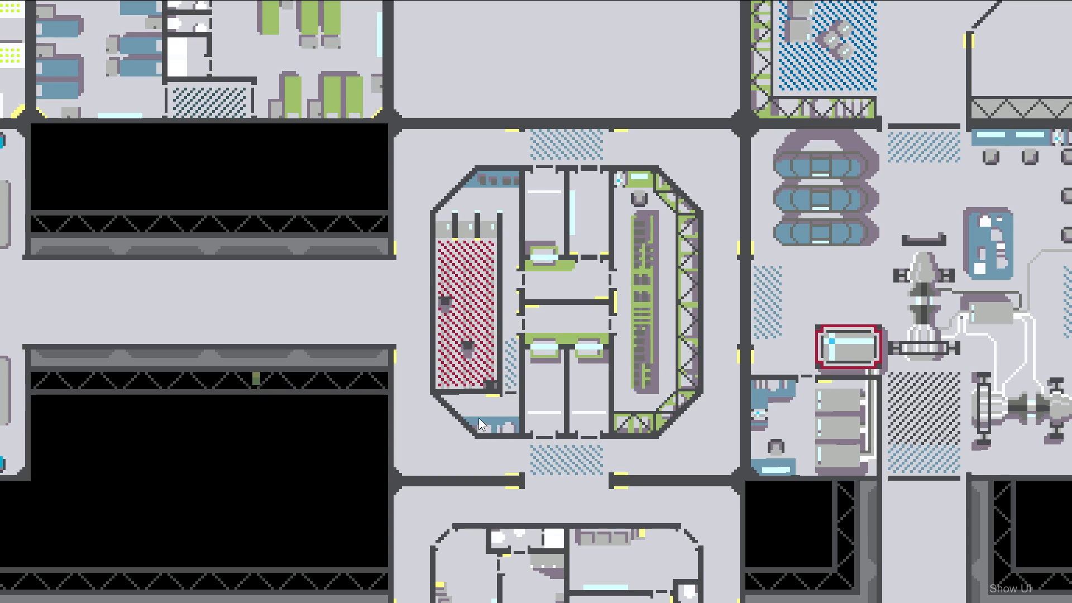
left_click_drag(783, 309, 432, 327)
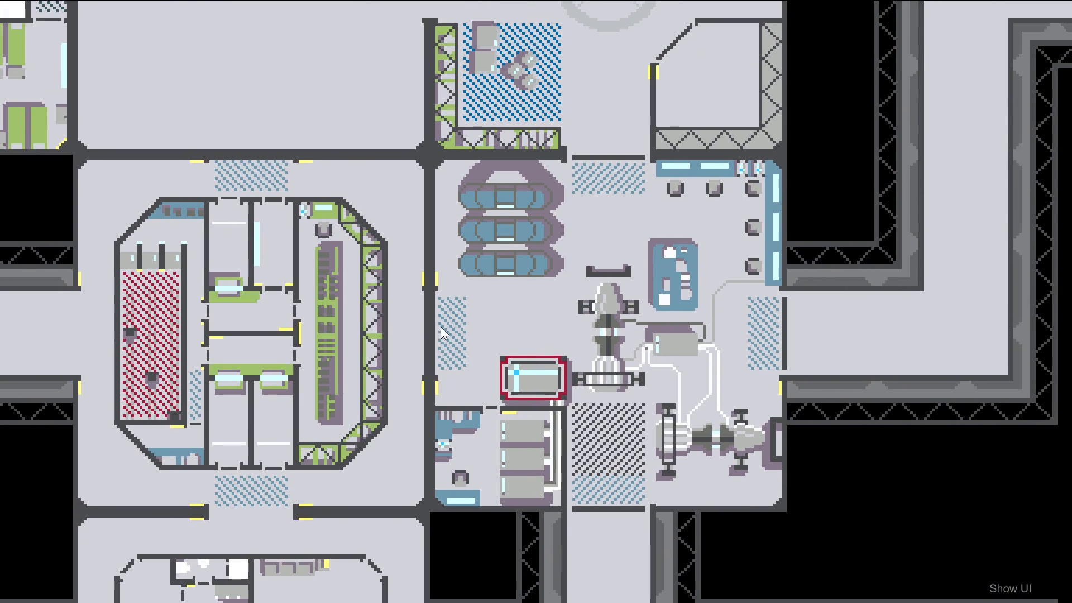
left_click_drag(538, 345, 503, 337)
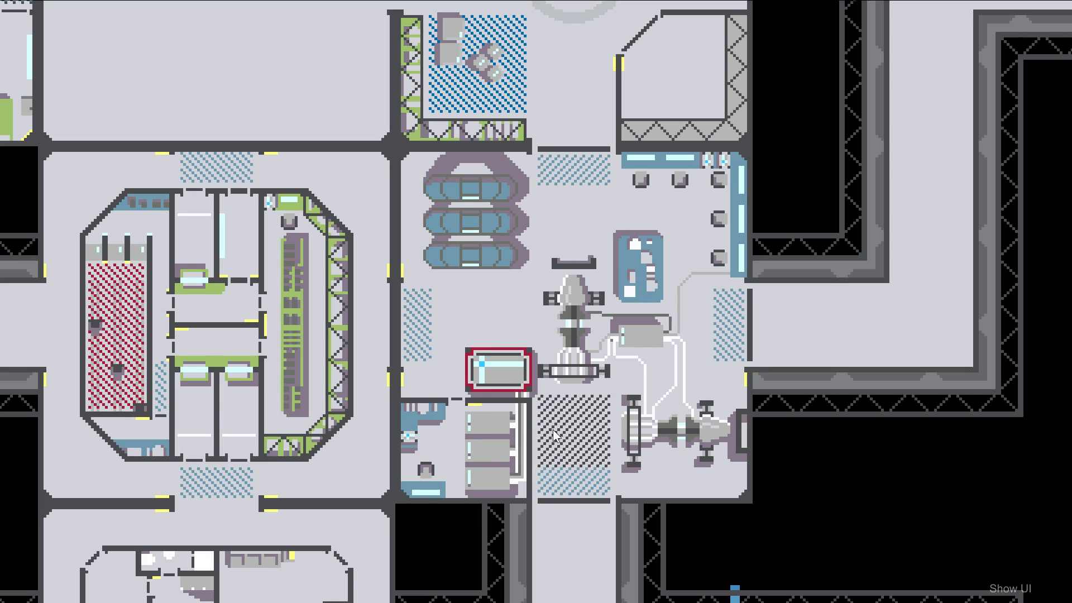
Step: Examine the server room and the bar below it in the eastern column, and compare them with the whole station layout
left_click_drag(562, 472, 422, 461)
left_click_drag(739, 362, 642, 381)
left_click_drag(872, 354, 551, 372)
left_click_drag(650, 397, 492, 335)
left_click_drag(657, 363, 546, 363)
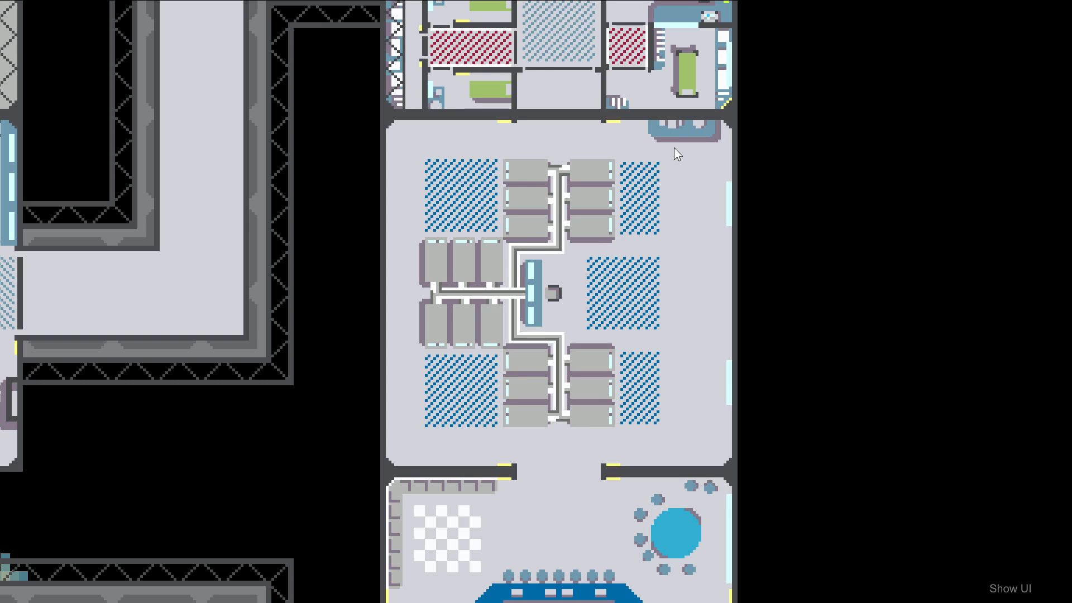
left_click_drag(595, 366, 604, 92)
left_click_drag(608, 304, 531, 250)
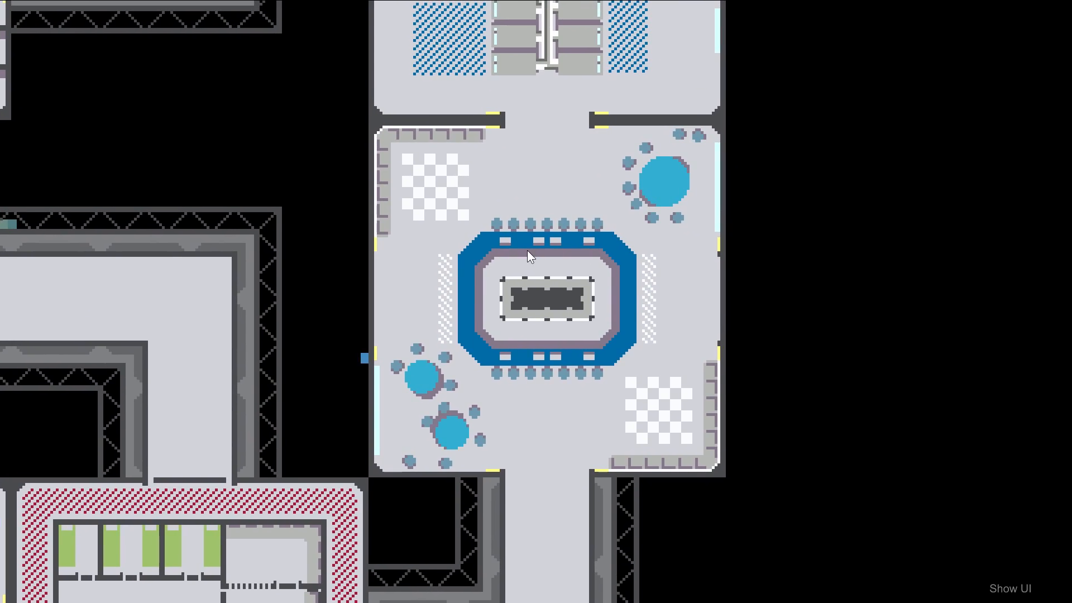
scroll(489, 247, "down", 8)
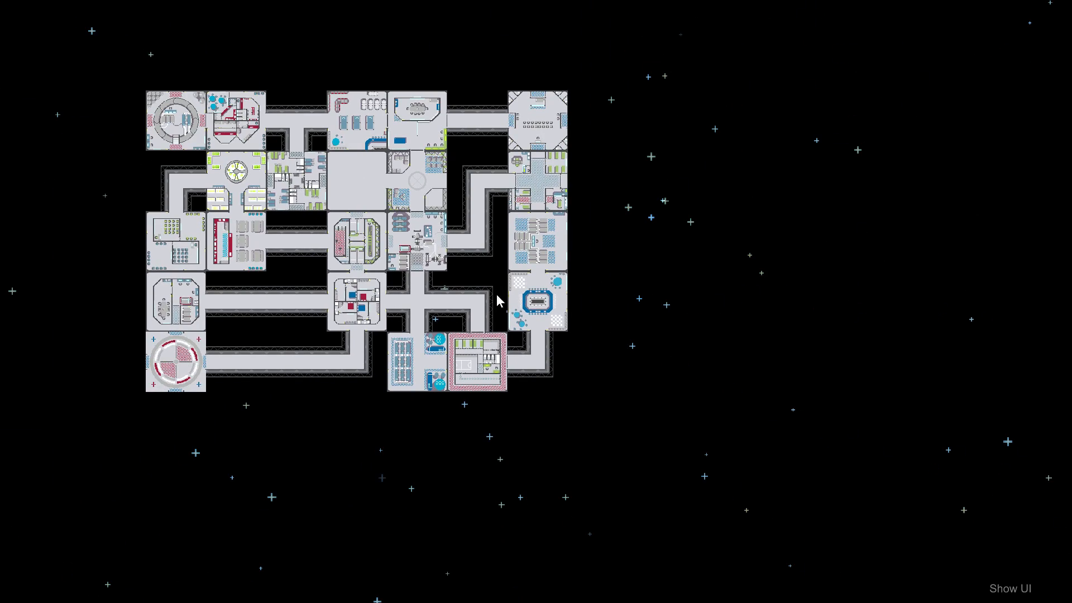
scroll(539, 302, "up", 8)
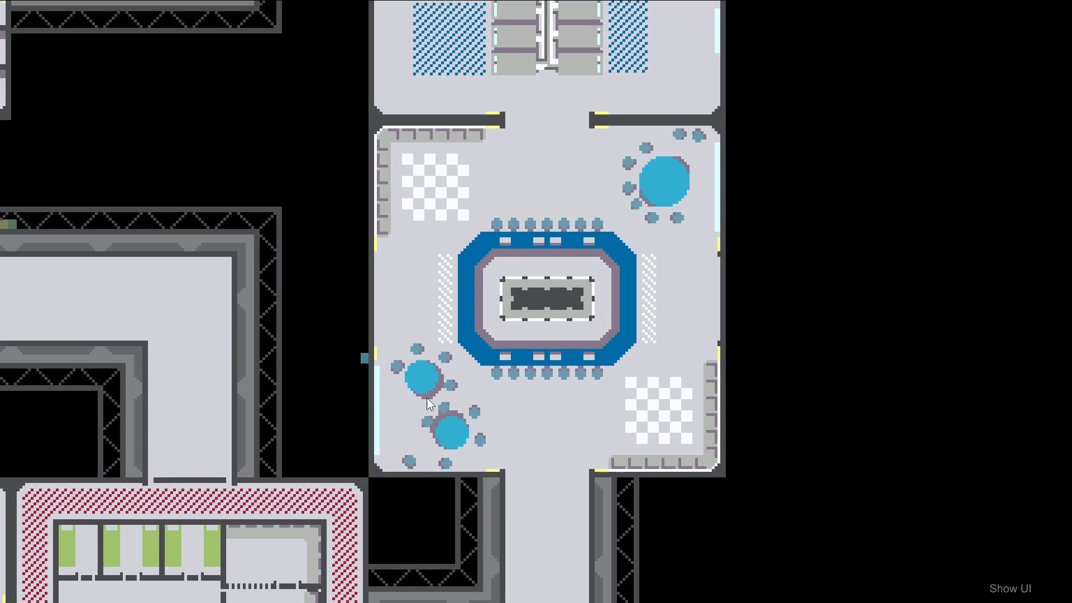
Step: Examine the block of four living units with red and blue beds in the fourth row
left_click_drag(517, 485, 691, 377)
left_click_drag(415, 317, 608, 337)
left_click_drag(382, 317, 591, 308)
left_click_drag(249, 306, 500, 328)
mouse_move(385, 328)
left_mouse_down()
mouse_move(483, 330)
mouse_move(421, 348)
mouse_move(493, 345)
left_mouse_up()
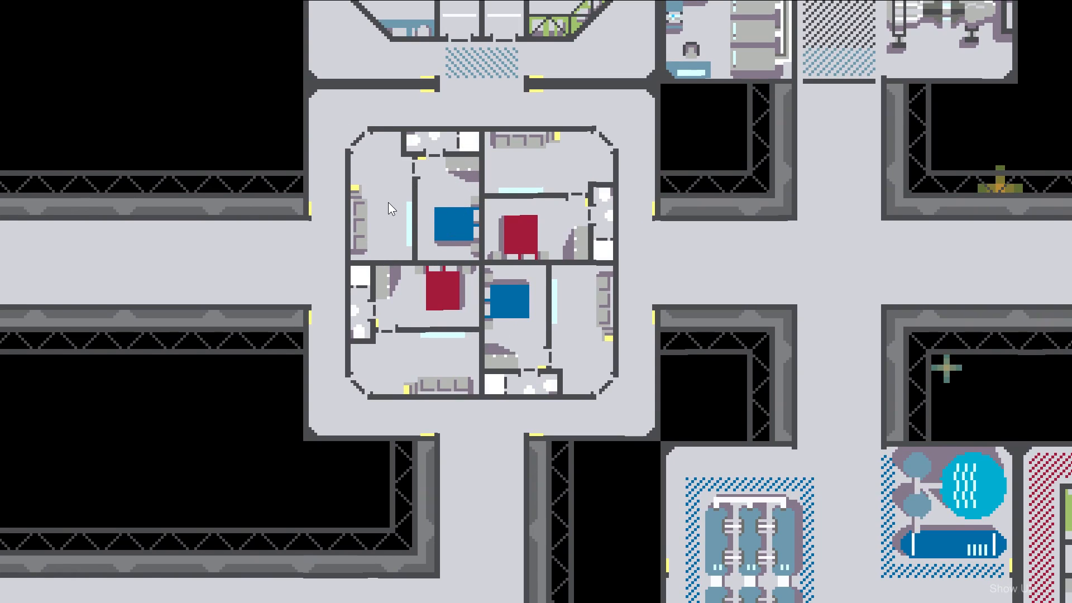
left_click_drag(451, 237, 482, 245)
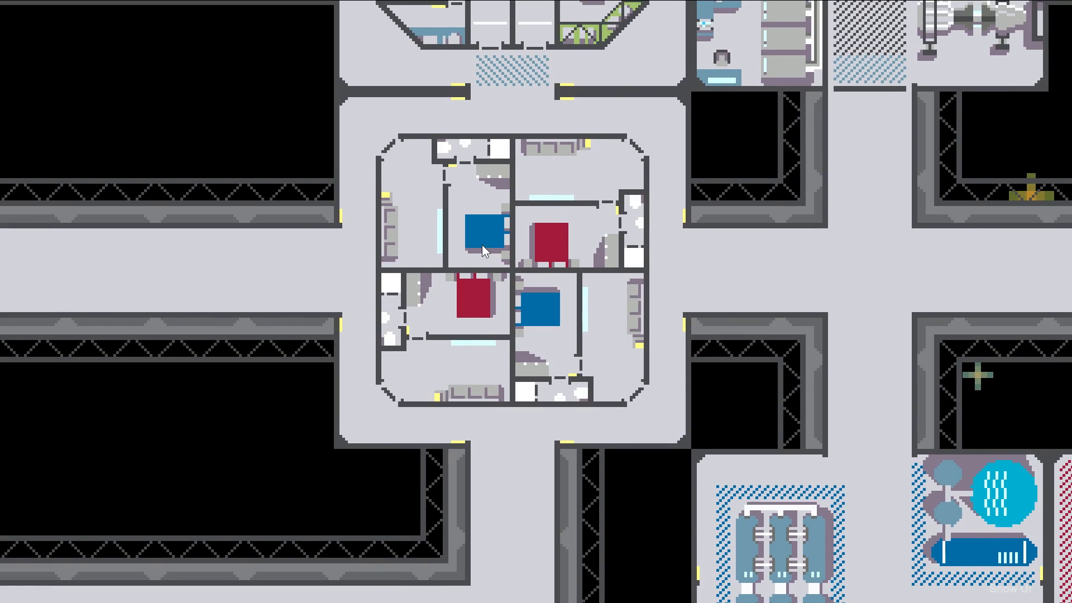
Step: Follow the long western corridor and examine the conference room and the circular landing pad below it
left_click_drag(412, 266, 534, 281)
left_click_drag(295, 294, 561, 278)
left_click_drag(244, 287, 447, 283)
left_click_drag(162, 303, 332, 295)
left_click_drag(217, 281, 371, 289)
left_click_drag(360, 347, 406, 329)
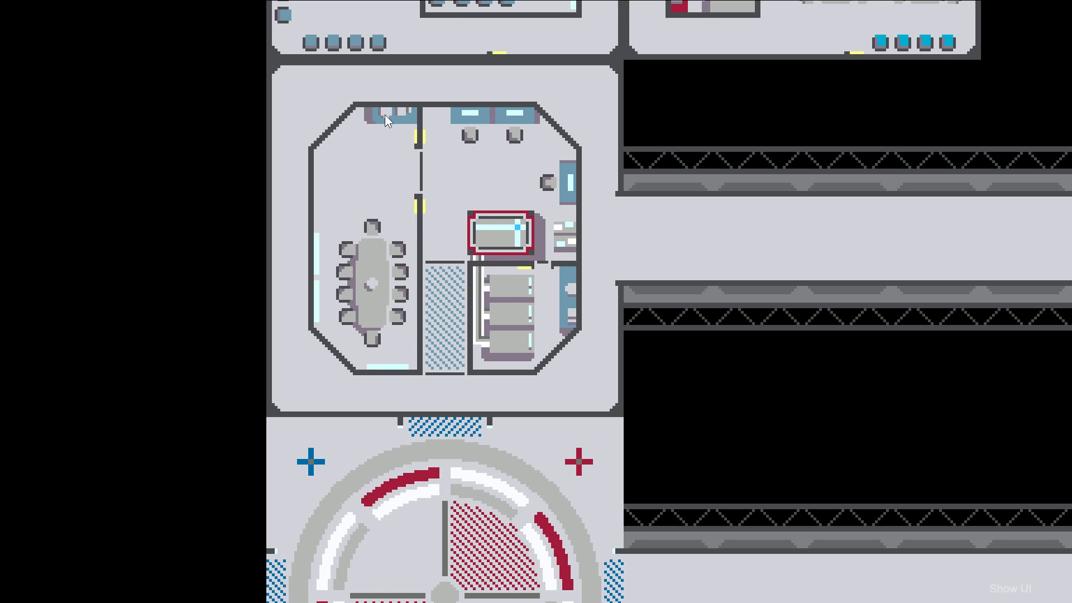
left_click_drag(466, 329, 461, 116)
left_click_drag(425, 266, 641, 179)
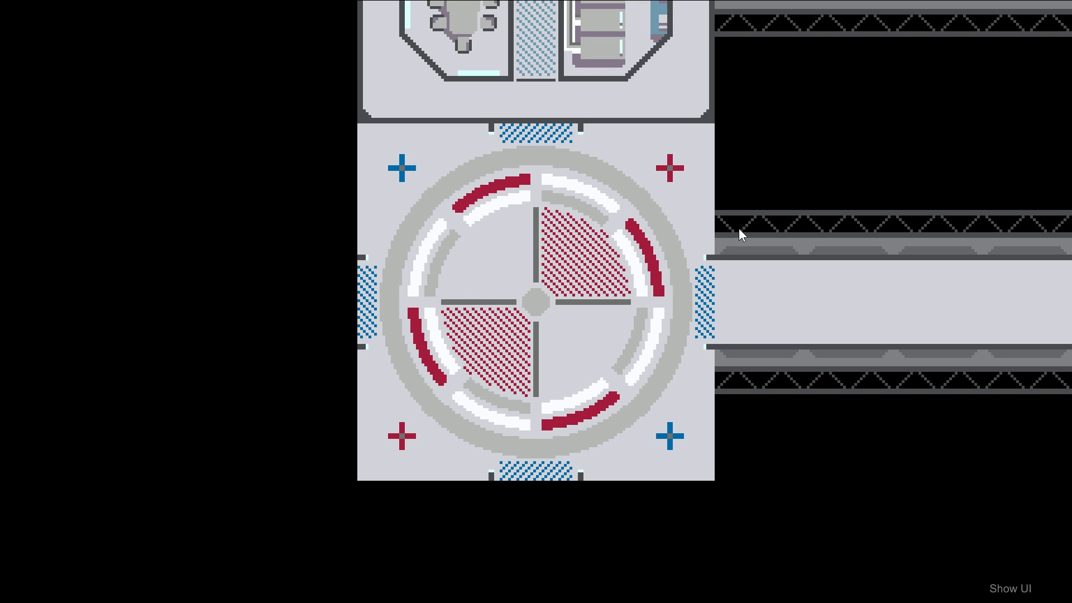
Step: Follow the bottom corridor east and examine the tank and machinery room and the red-bordered cell block beside it
left_click_drag(811, 274, 337, 261)
left_click_drag(785, 253, 374, 256)
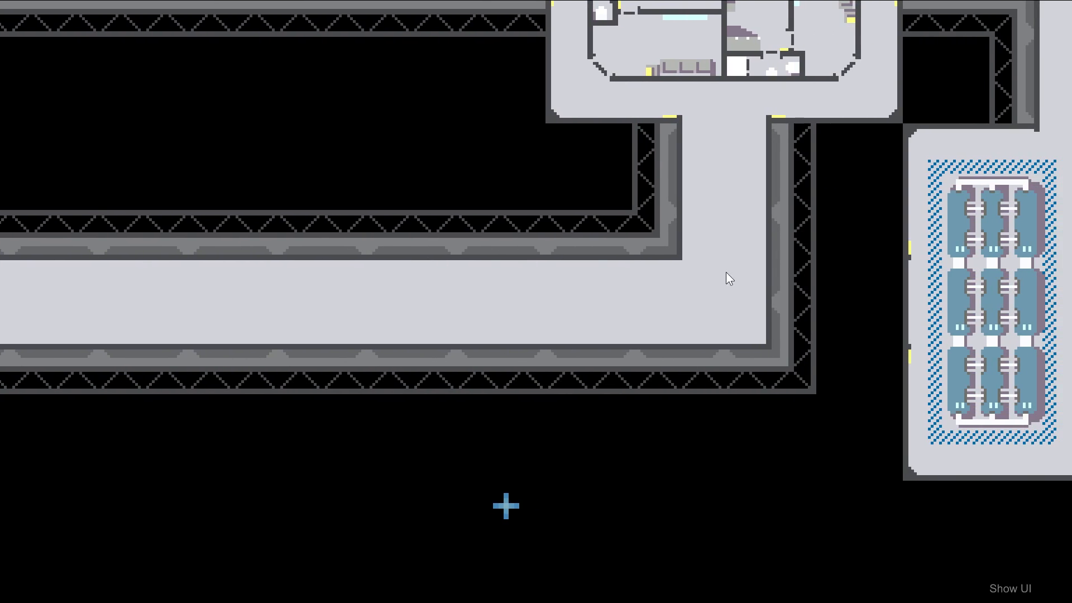
left_click_drag(771, 273, 730, 274)
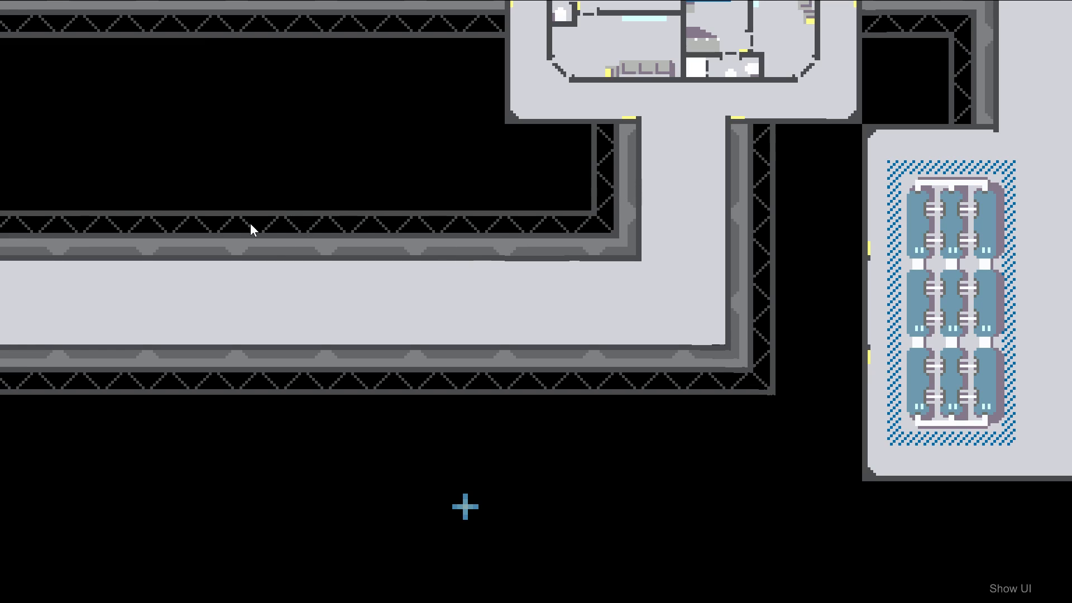
left_click_drag(711, 277, 494, 273)
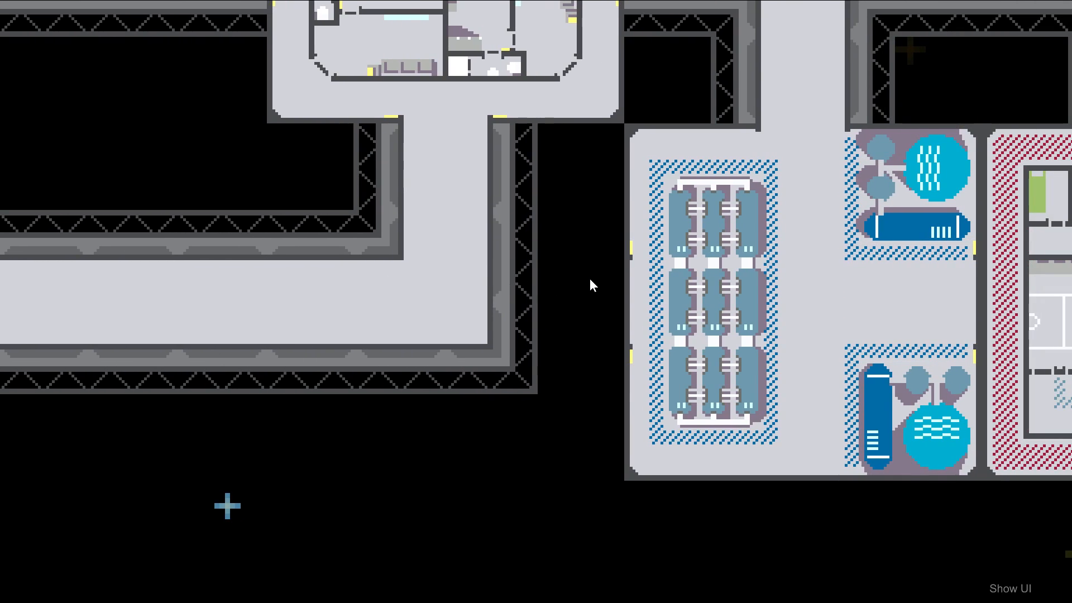
left_click_drag(586, 278, 350, 270)
left_click_drag(464, 287, 343, 289)
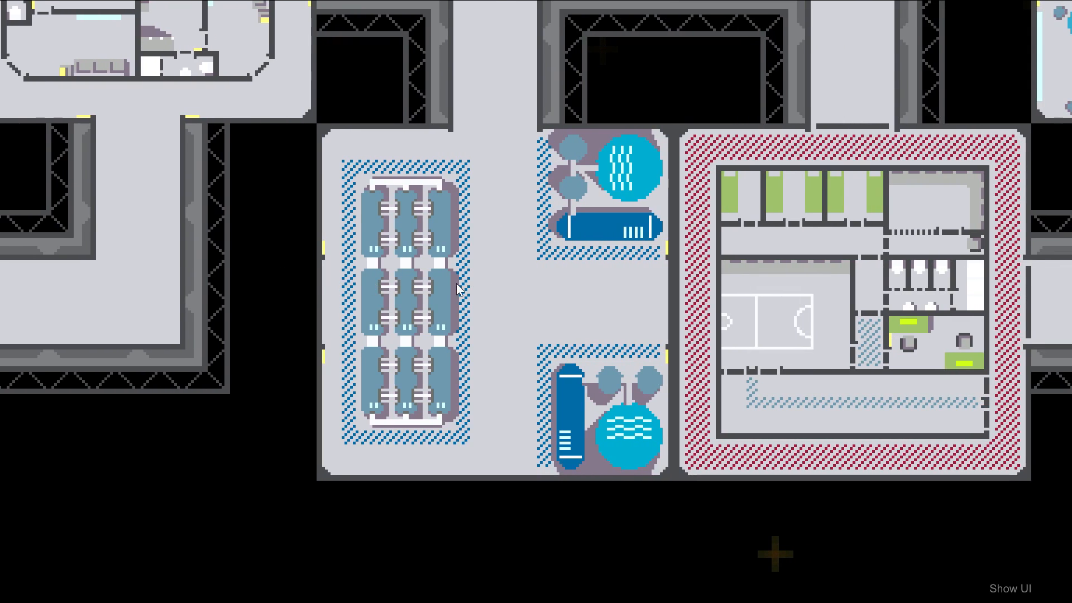
left_click_drag(576, 287, 476, 287)
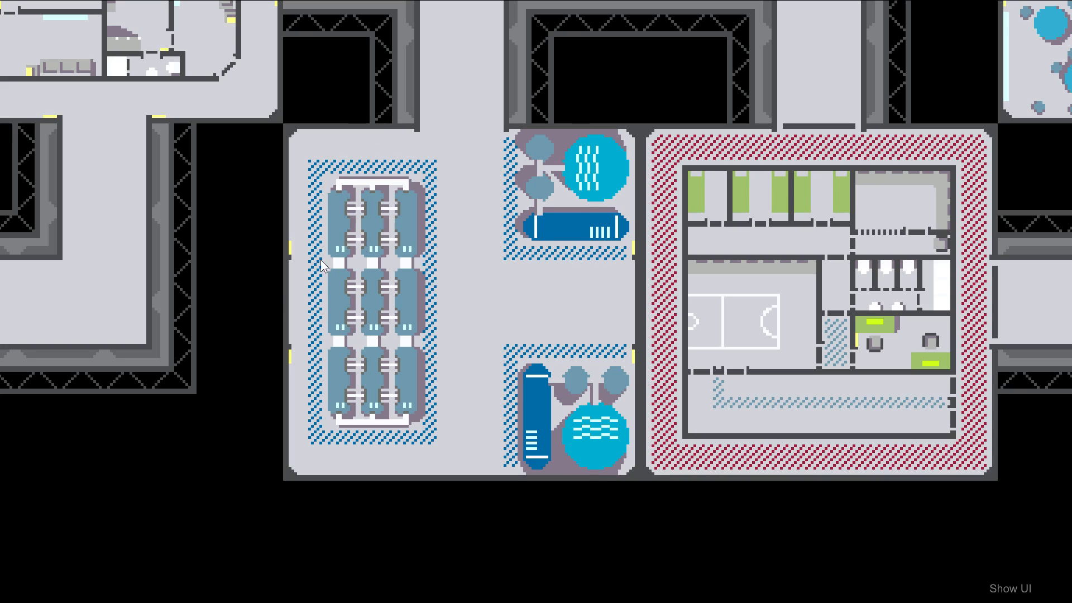
left_click_drag(641, 268, 522, 192)
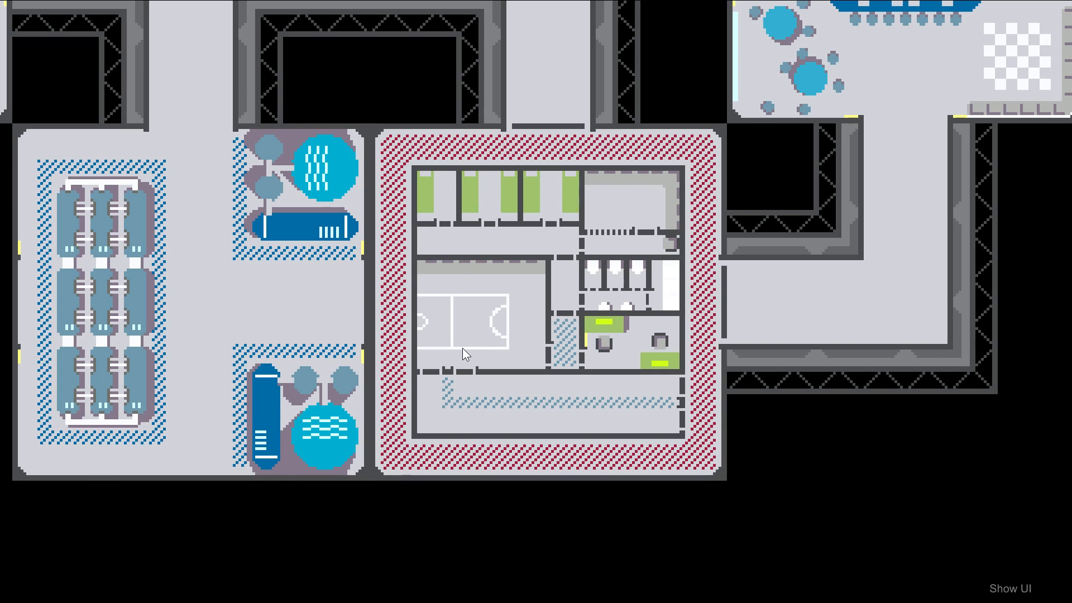
Step: Return to the whole-station overview, show the interface again and quit the program
scroll(462, 348, "down", 8)
left_click_drag(495, 335, 531, 325)
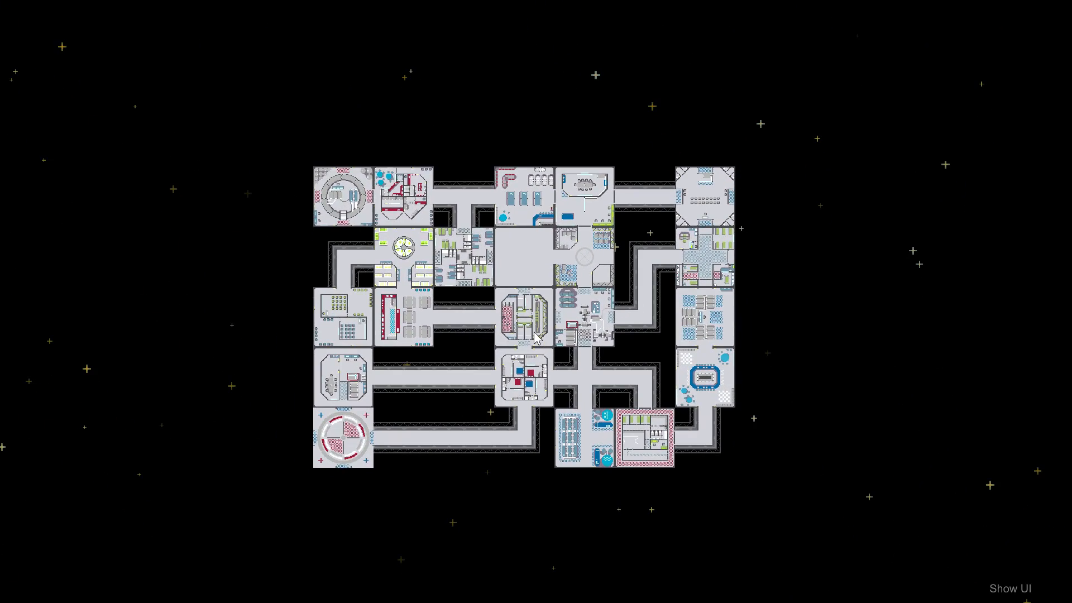
left_click(1012, 592)
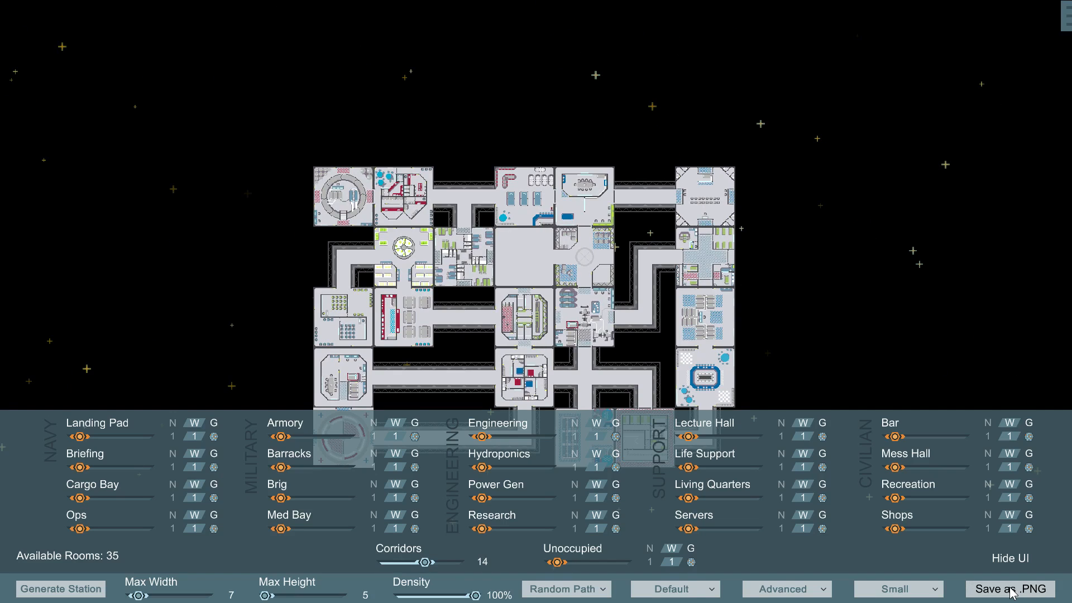
left_click(1065, 17)
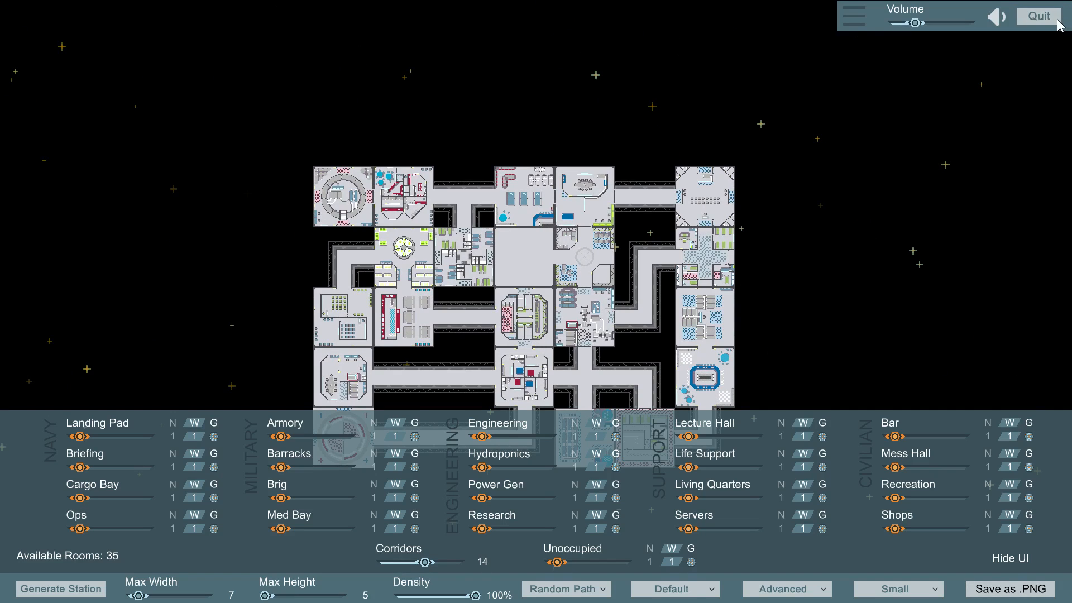
left_click(1047, 23)
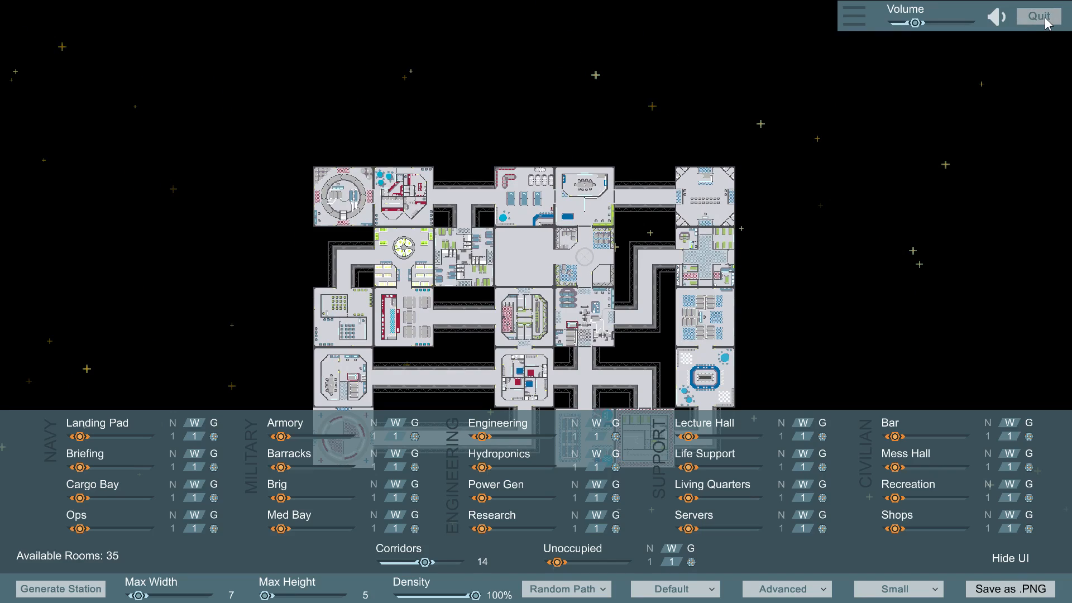